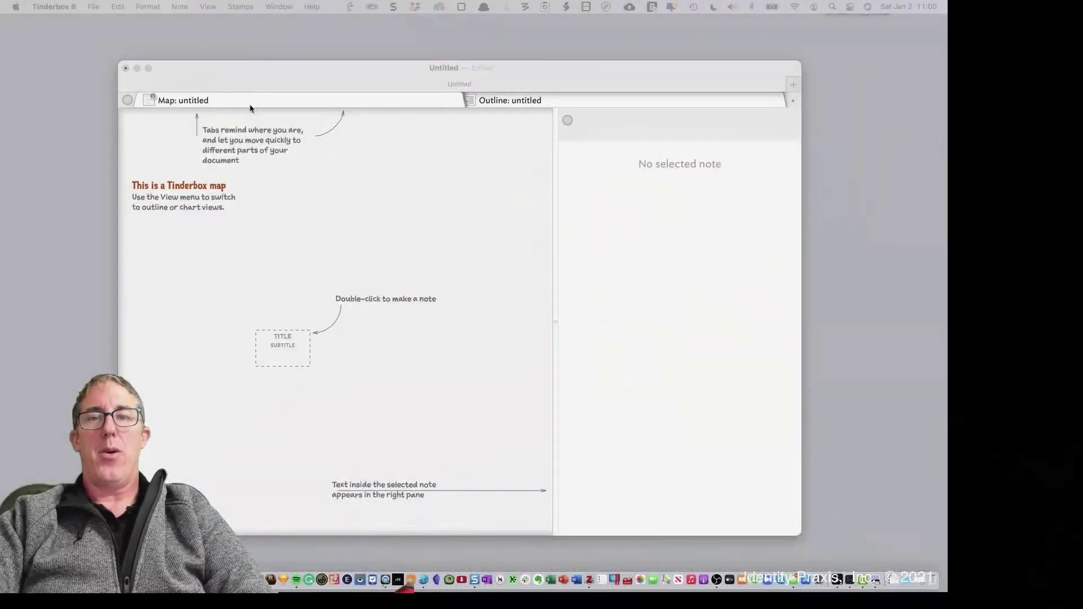
Add the built-in Person prototype and go into the Prototypes container
{"action": "left_click", "coordinate": [93, 6]}
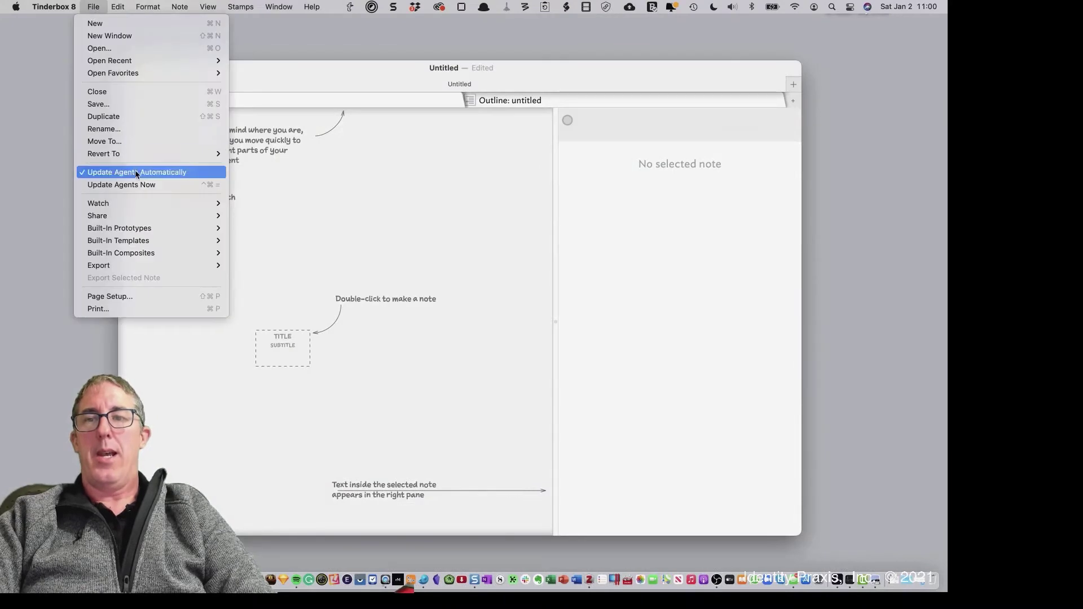
{"action": "left_click", "coordinate": [392, 194]}
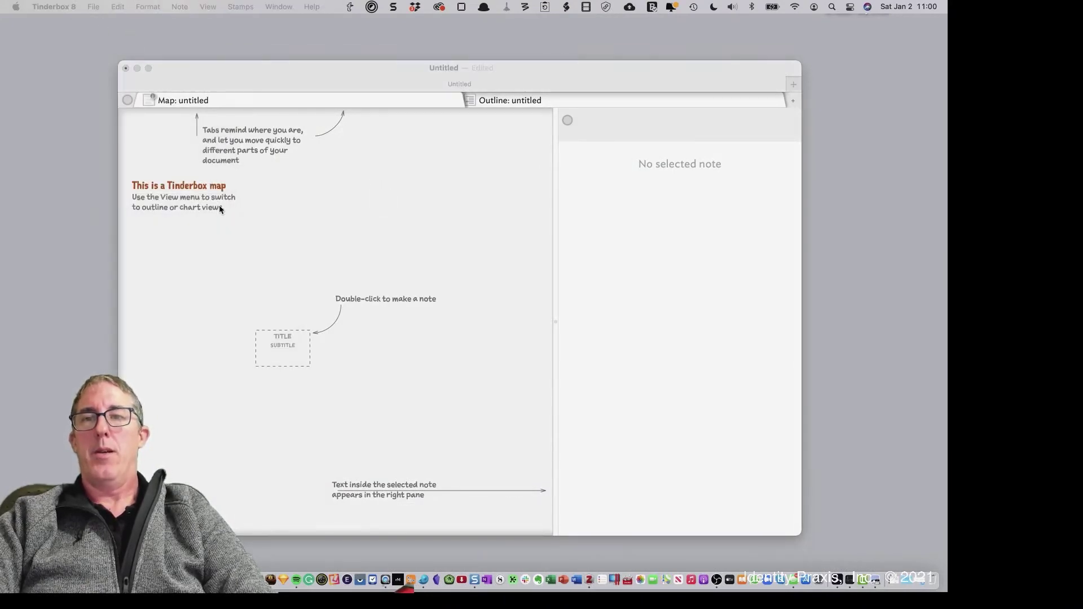
{"action": "left_click", "coordinate": [94, 7]}
{"action": "mouse_move", "coordinate": [119, 228]}
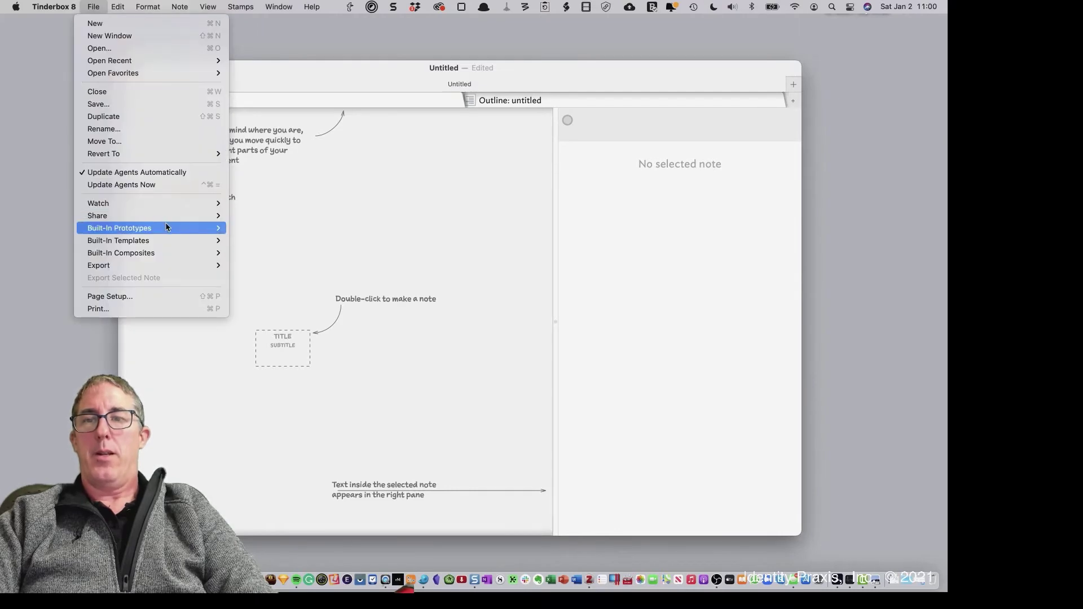
{"action": "left_click", "coordinate": [272, 304]}
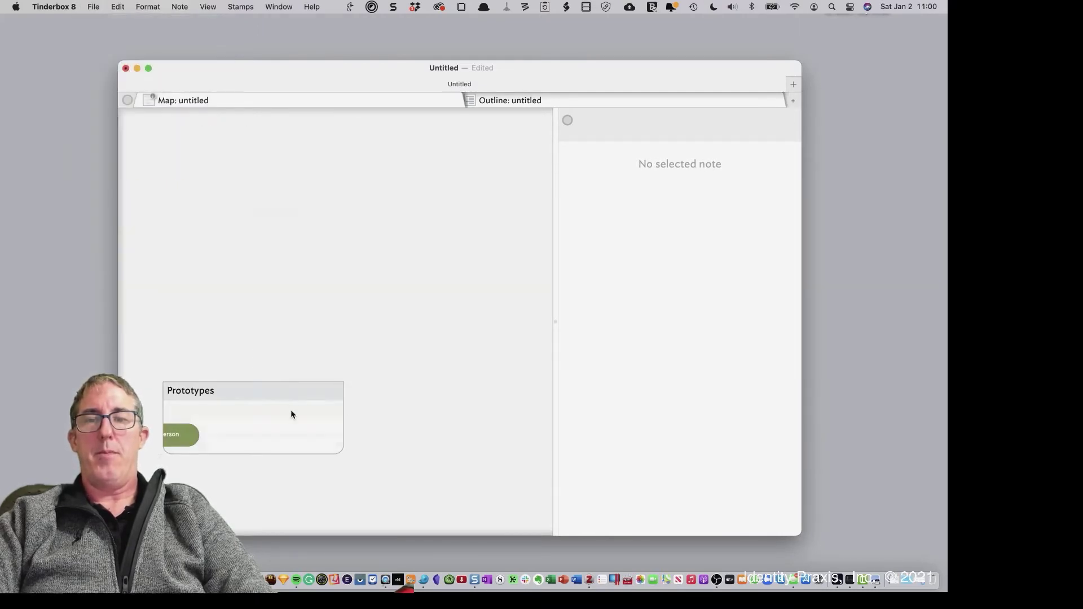
{"action": "double_click", "coordinate": [290, 414]}
Create a new note in Prototypes named pTodo and drag it wider
{"action": "double_click", "coordinate": [358, 271]}
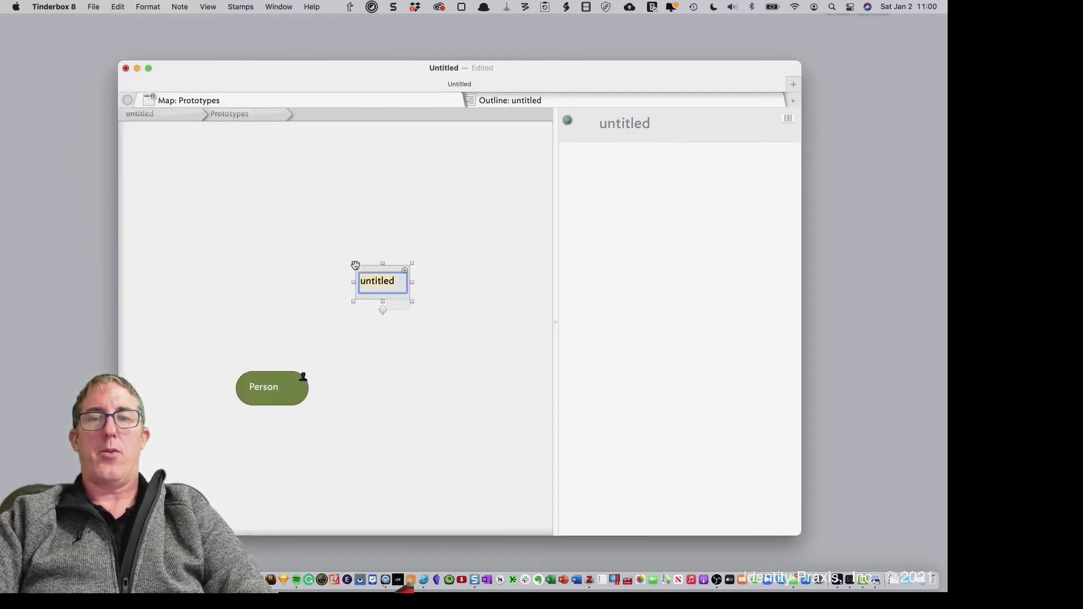
{"action": "left_click", "coordinate": [395, 347]}
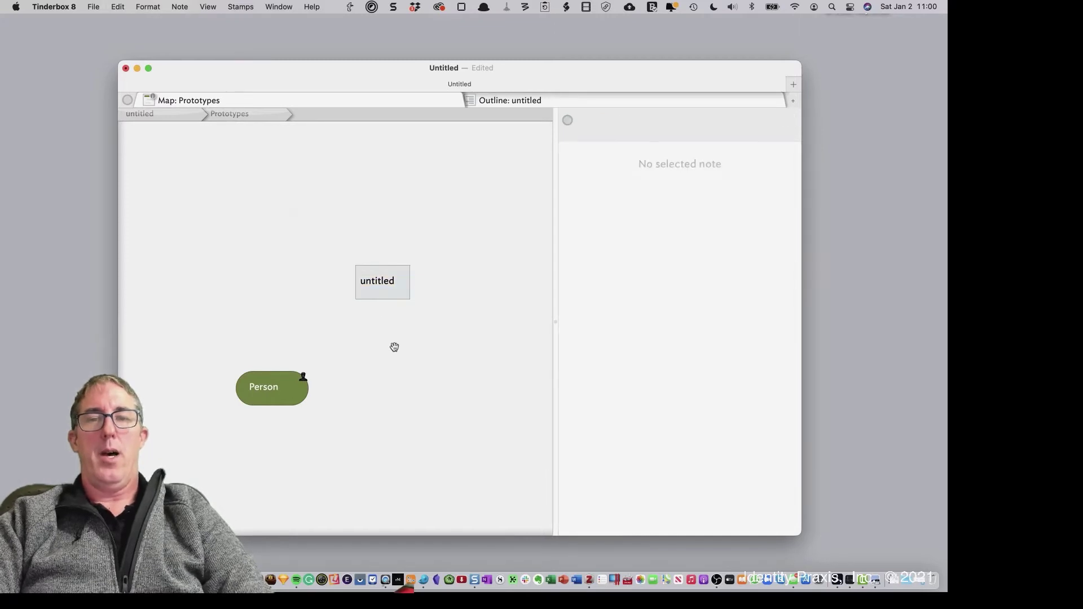
{"action": "left_click", "coordinate": [370, 282]}
{"action": "left_click", "coordinate": [674, 122]}
{"action": "key", "text": "BackSpace"}
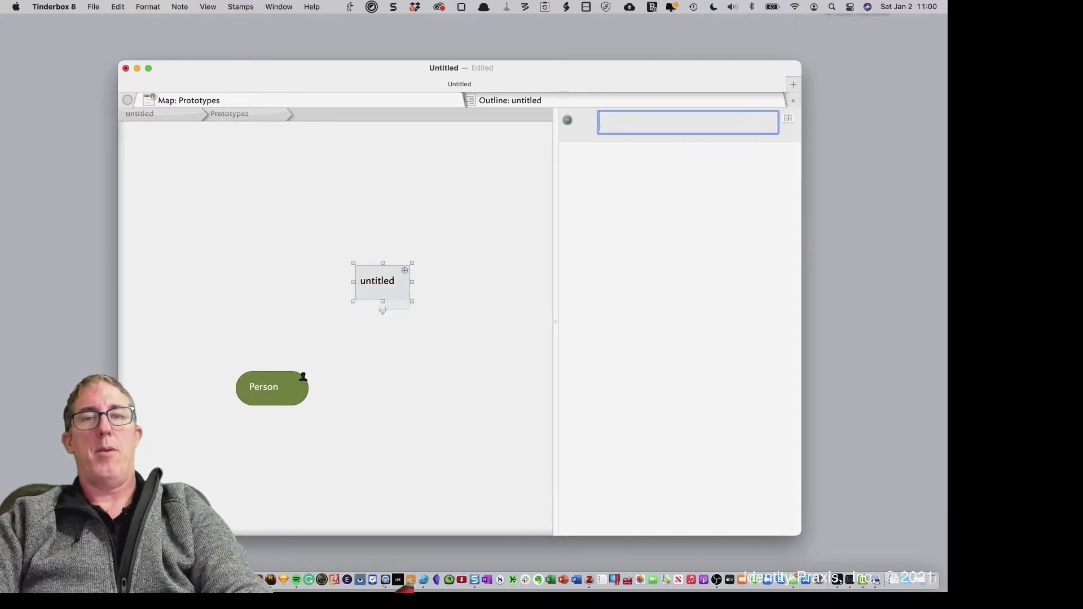
{"action": "type", "text": "pTodo"}
{"action": "key", "text": "BackSpace"}
{"action": "key", "text": "BackSpace"}
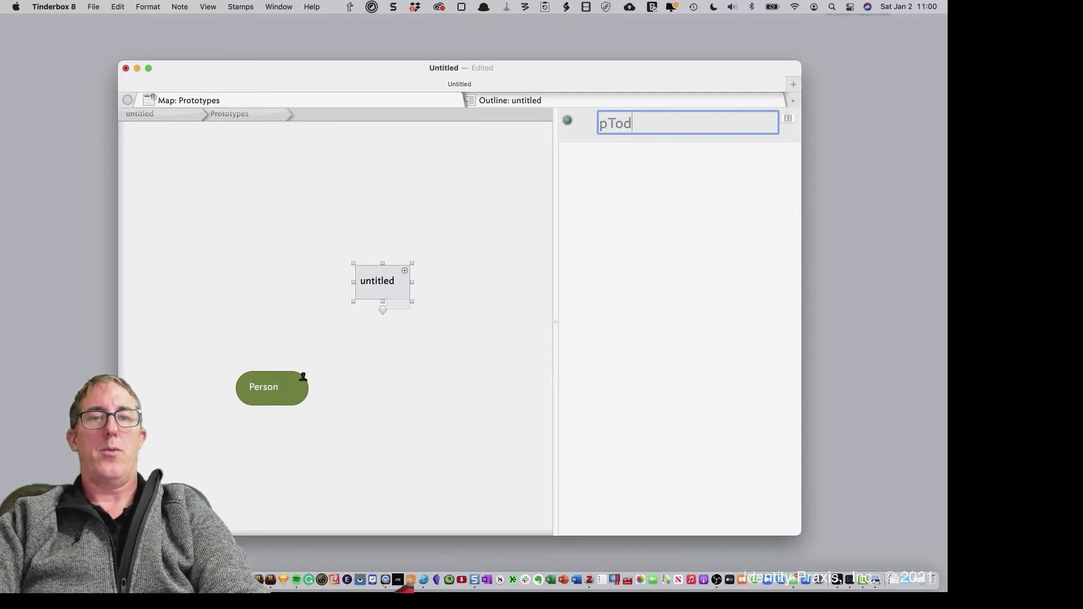
{"action": "type", "text": "o"}
{"action": "left_click", "coordinate": [509, 179]}
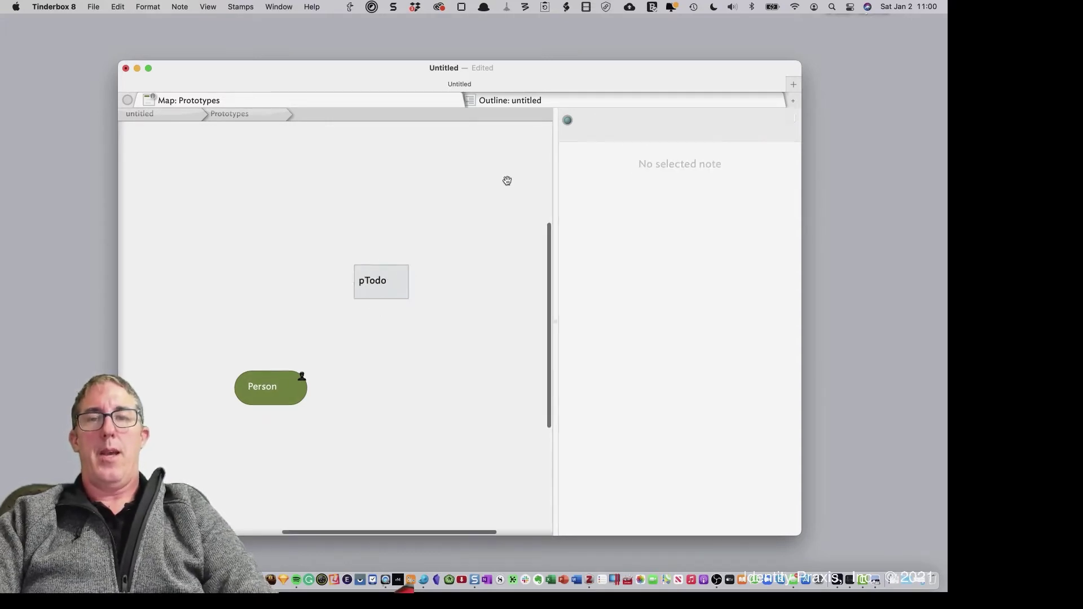
{"action": "mouse_move", "coordinate": [404, 273]}
{"action": "left_mouse_down"}
{"action": "mouse_move", "coordinate": [338, 269]}
{"action": "mouse_move", "coordinate": [436, 279]}
{"action": "left_mouse_up"}
Make pTodo a tag shape with interior colour 3 in the Appearance inspector
{"action": "left_click", "coordinate": [419, 307]}
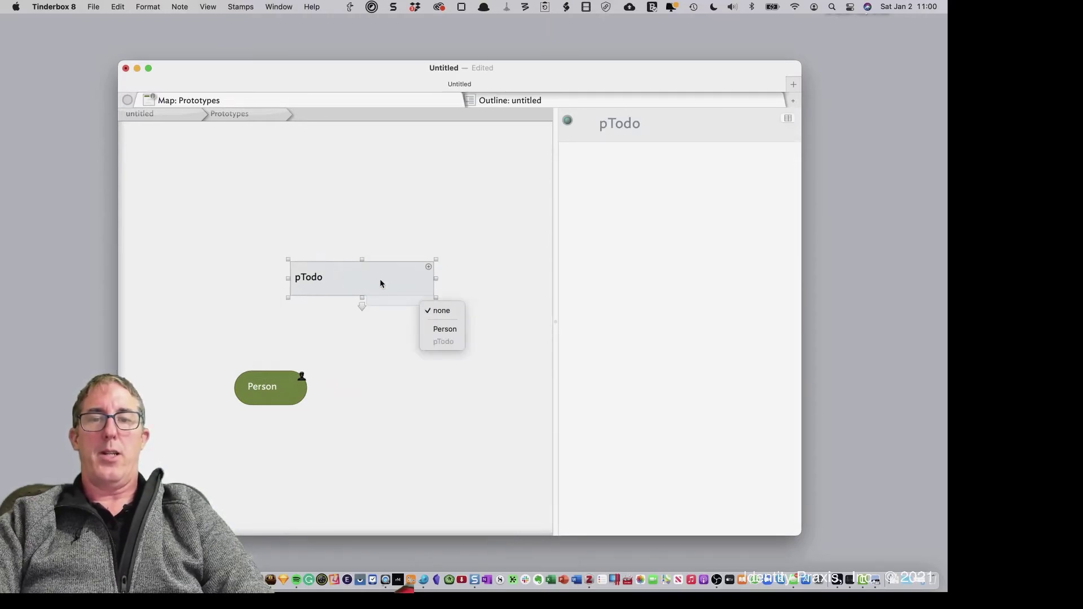
{"action": "right_click", "coordinate": [380, 281]}
{"action": "mouse_move", "coordinate": [455, 447]}
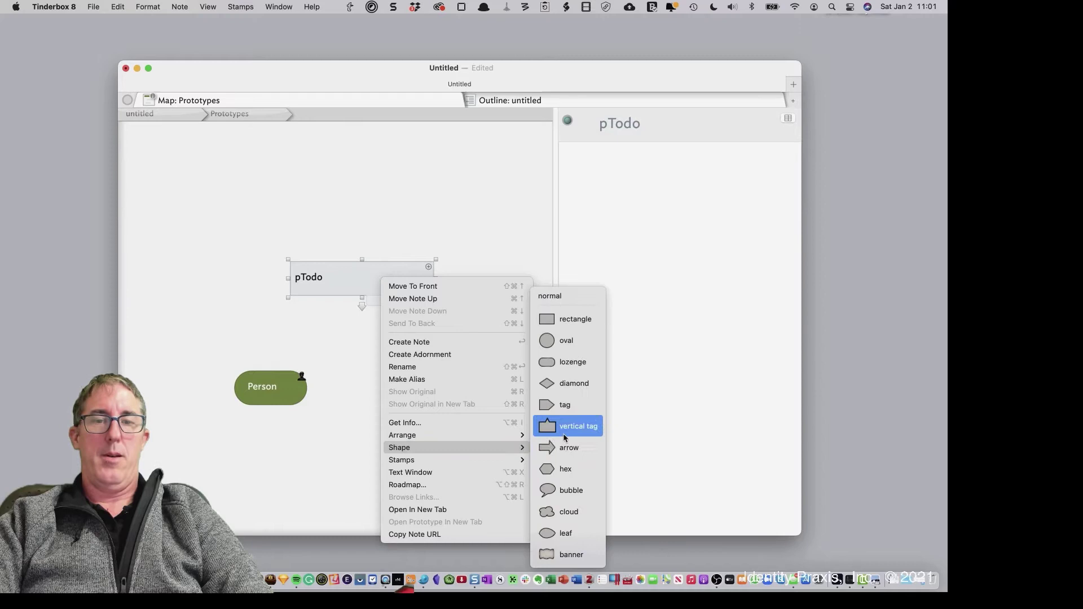
{"action": "left_click", "coordinate": [564, 404]}
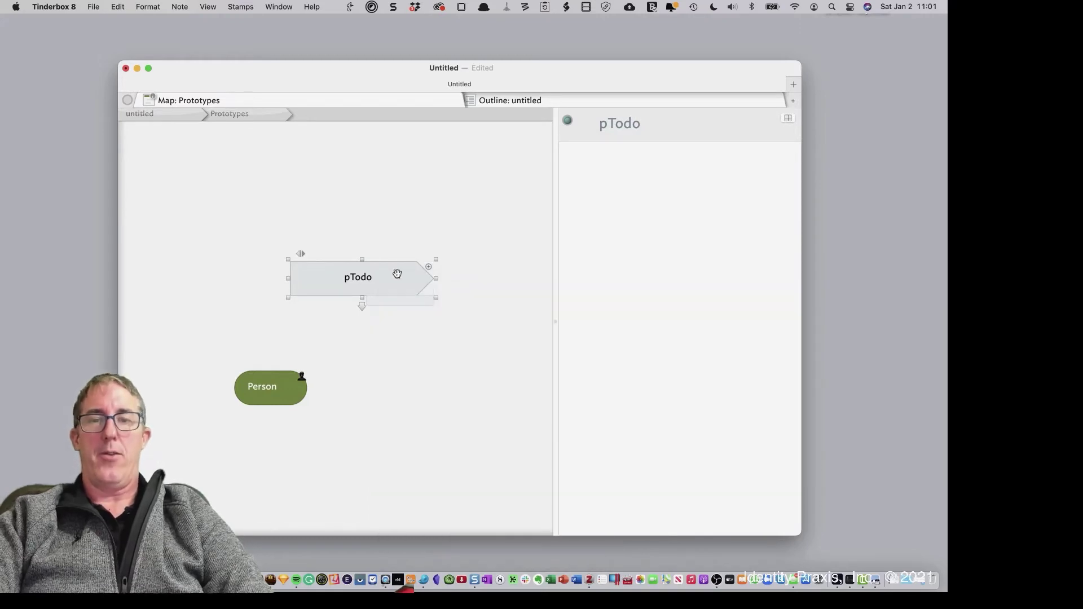
{"action": "key", "text": "super+2"}
{"action": "left_click", "coordinate": [635, 244]}
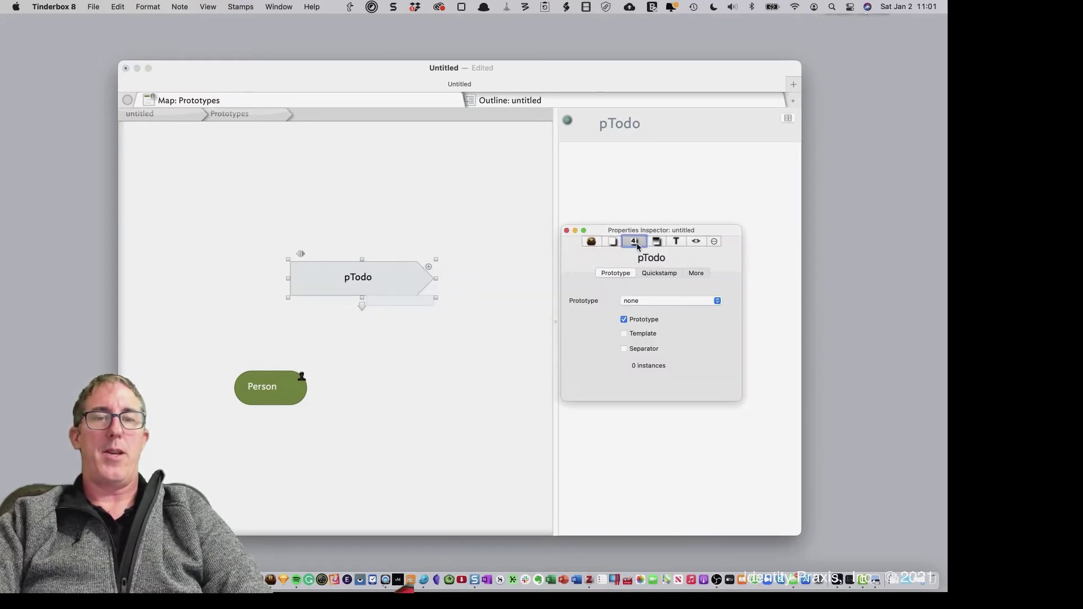
{"action": "left_click", "coordinate": [635, 293]}
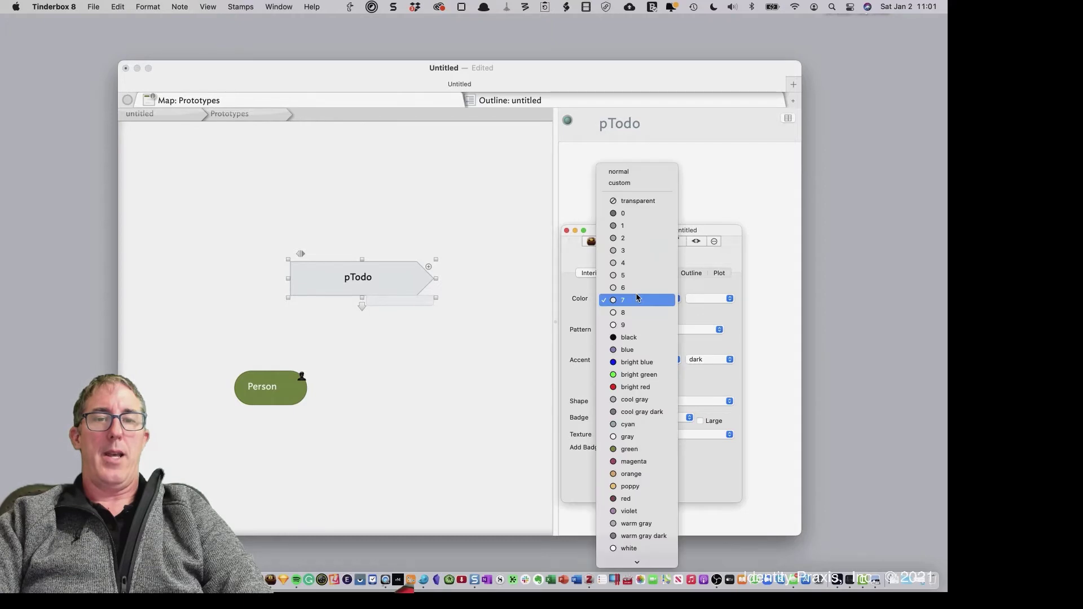
{"action": "left_click", "coordinate": [629, 248]}
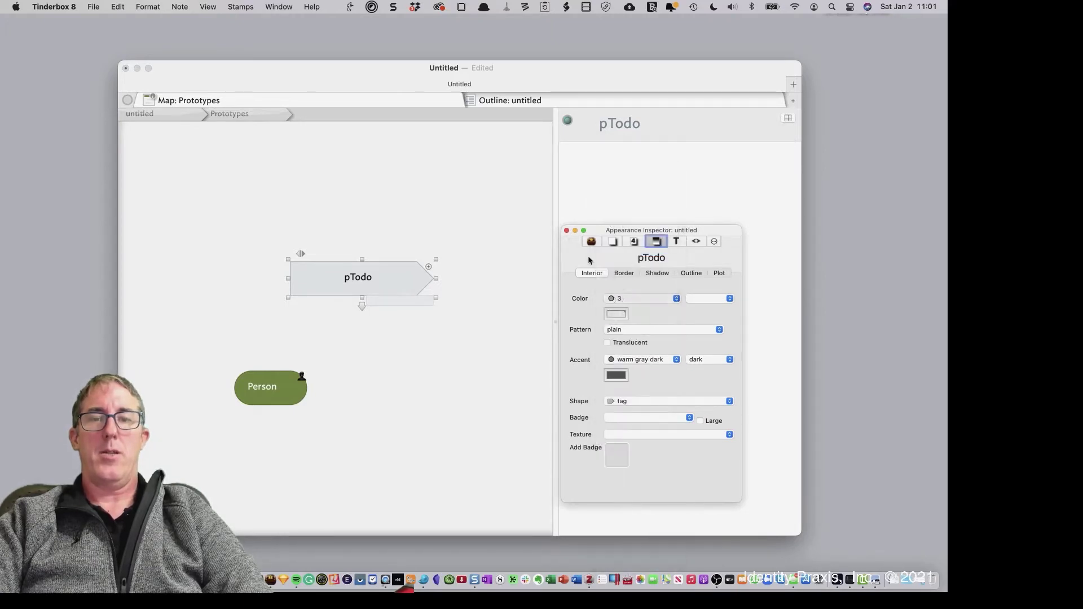
Give pTodo the calendar badge and close the inspector
{"action": "left_click", "coordinate": [441, 315]}
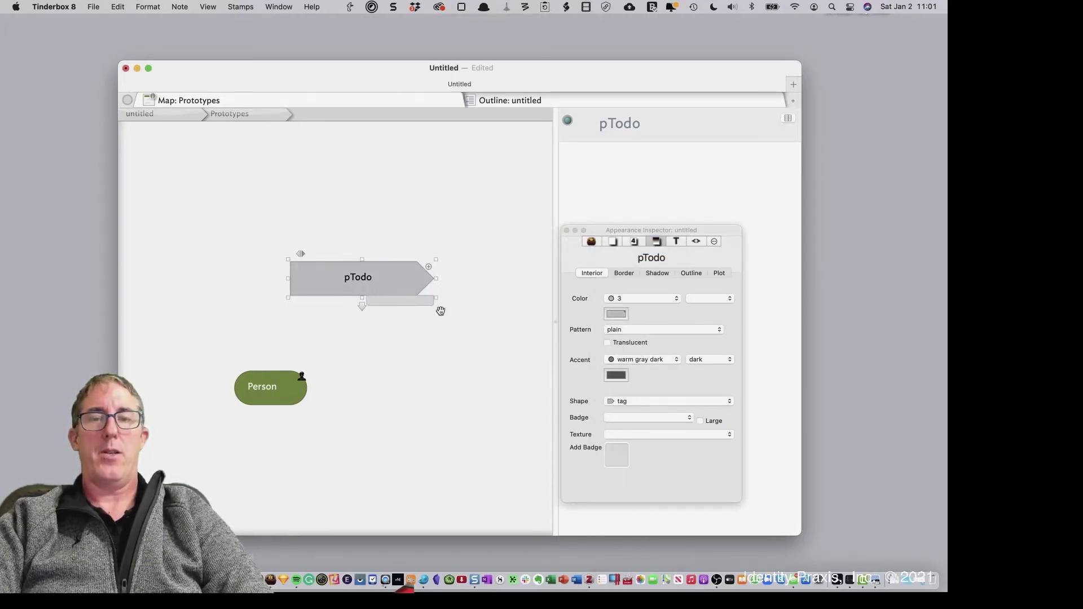
{"action": "left_click", "coordinate": [428, 269]}
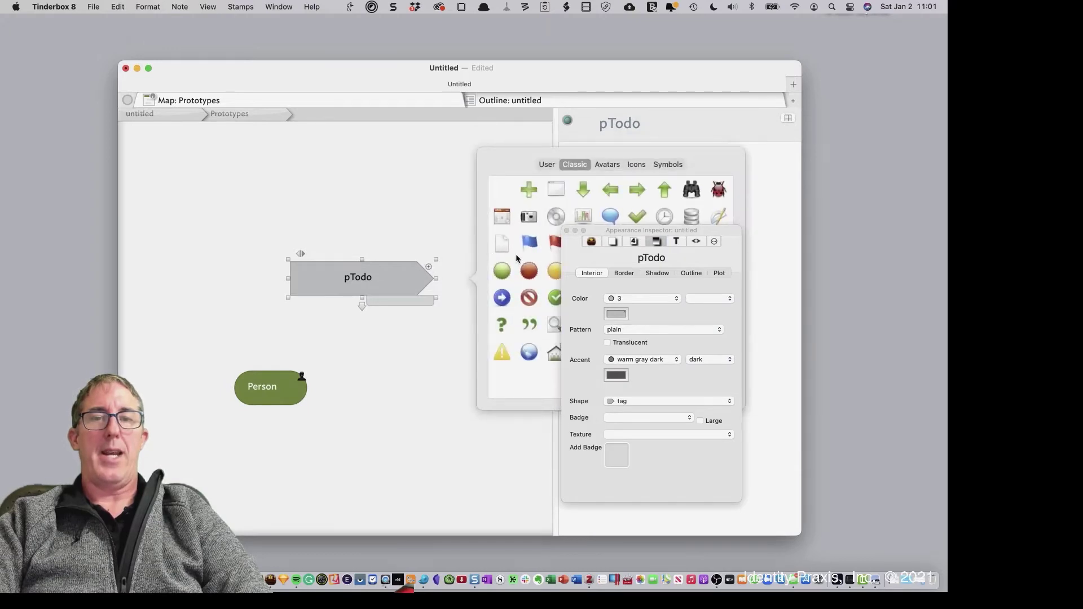
{"action": "left_click", "coordinate": [501, 217]}
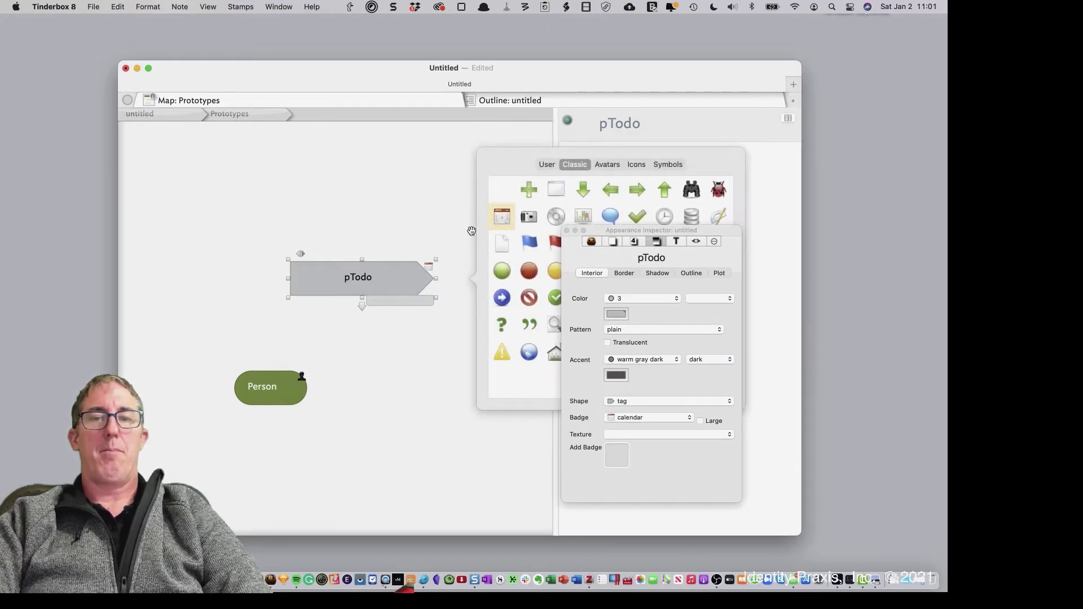
{"action": "left_click", "coordinate": [566, 230]}
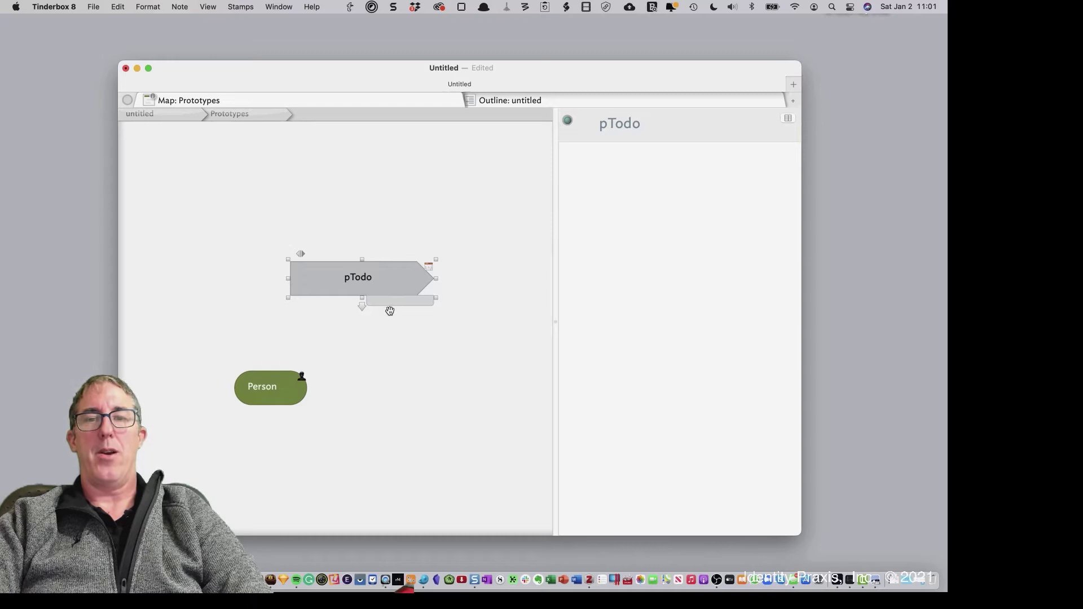
Add DueDate and Checked as key attributes of pTodo, then return to the top-level map
{"action": "left_click", "coordinate": [789, 119]}
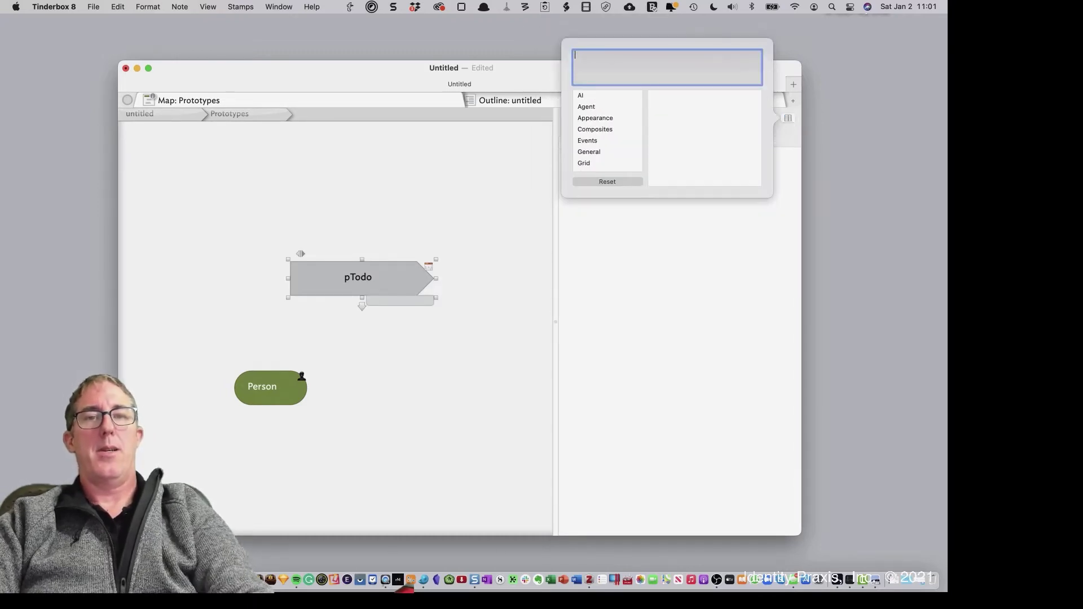
{"action": "type", "text": "DueDate"}
{"action": "left_click", "coordinate": [626, 68]}
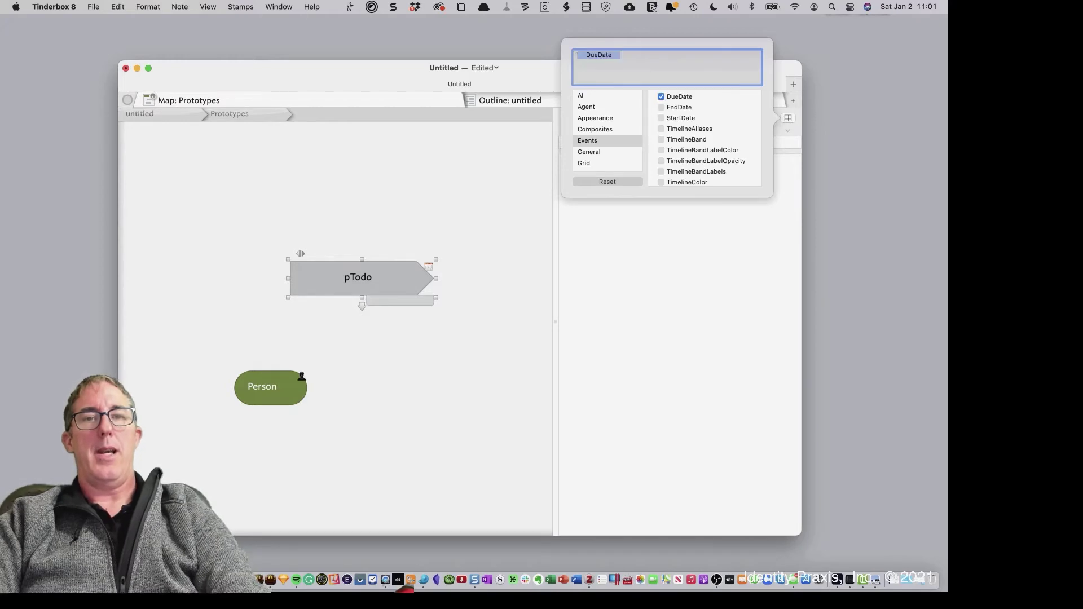
{"action": "type", "text": " Che"}
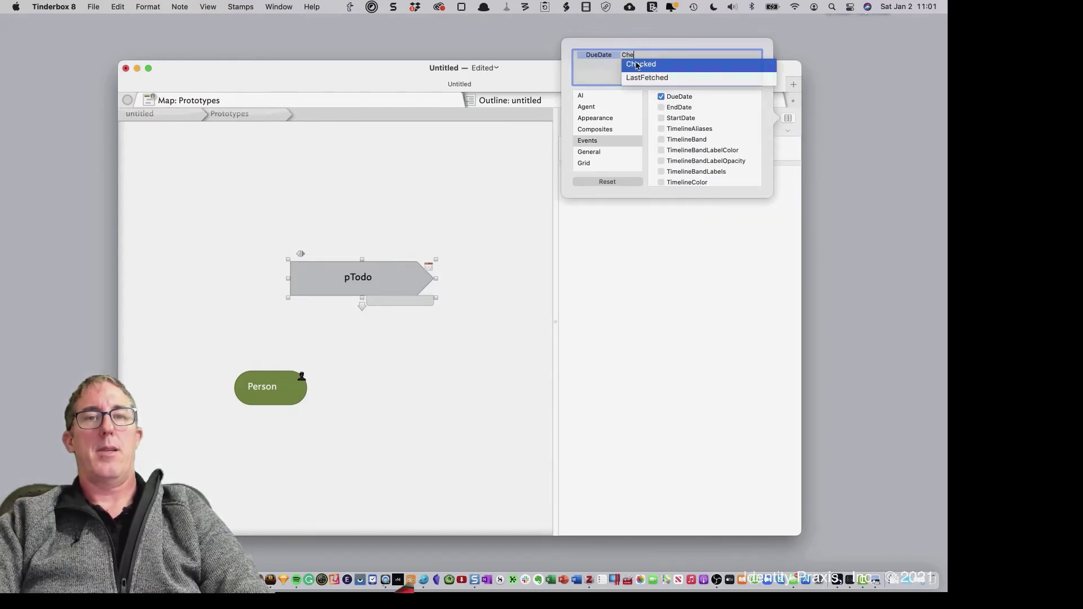
{"action": "left_click", "coordinate": [638, 64]}
{"action": "left_click", "coordinate": [634, 204]}
{"action": "left_click", "coordinate": [412, 189]}
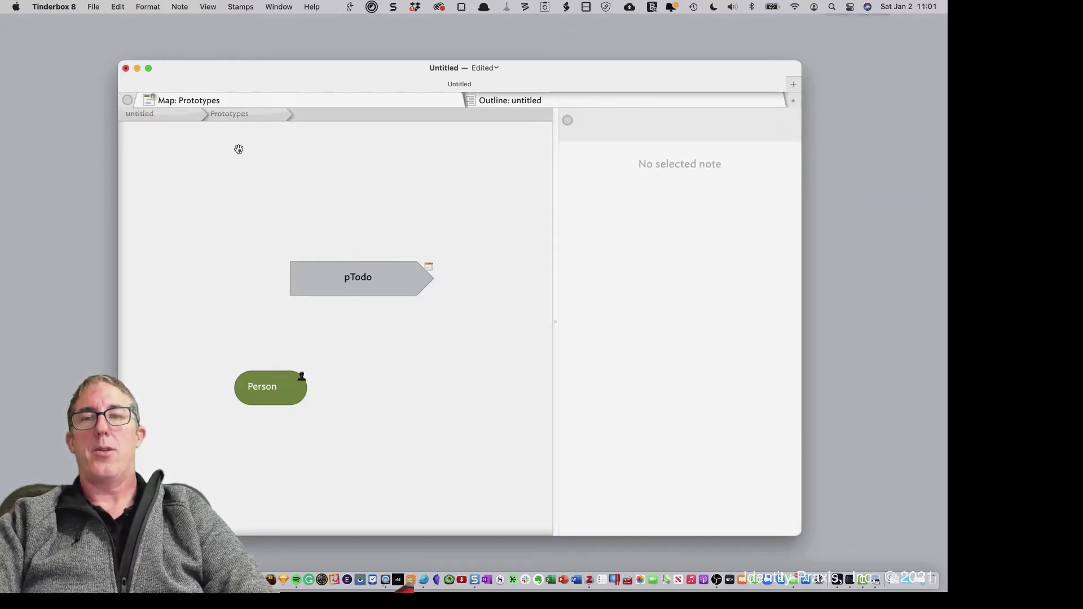
{"action": "left_click", "coordinate": [195, 121]}
{"action": "scroll", "coordinate": [358, 268], "scroll_direction": "left", "scroll_amount": 2}
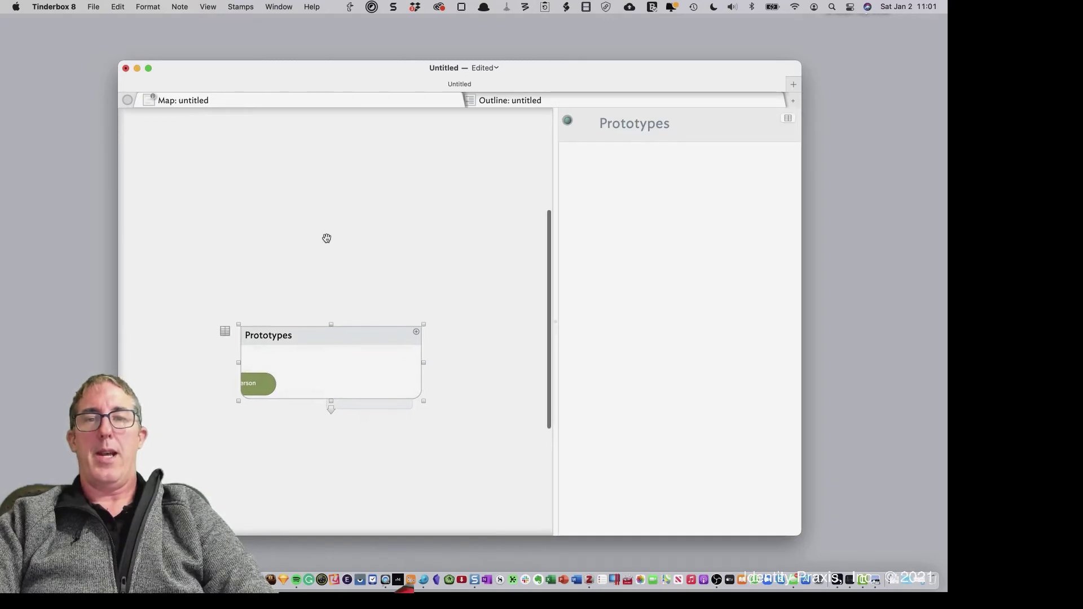
Create a note titled 'Here is a new ToDo' and assign it the pTodo prototype
{"action": "double_click", "coordinate": [308, 215]}
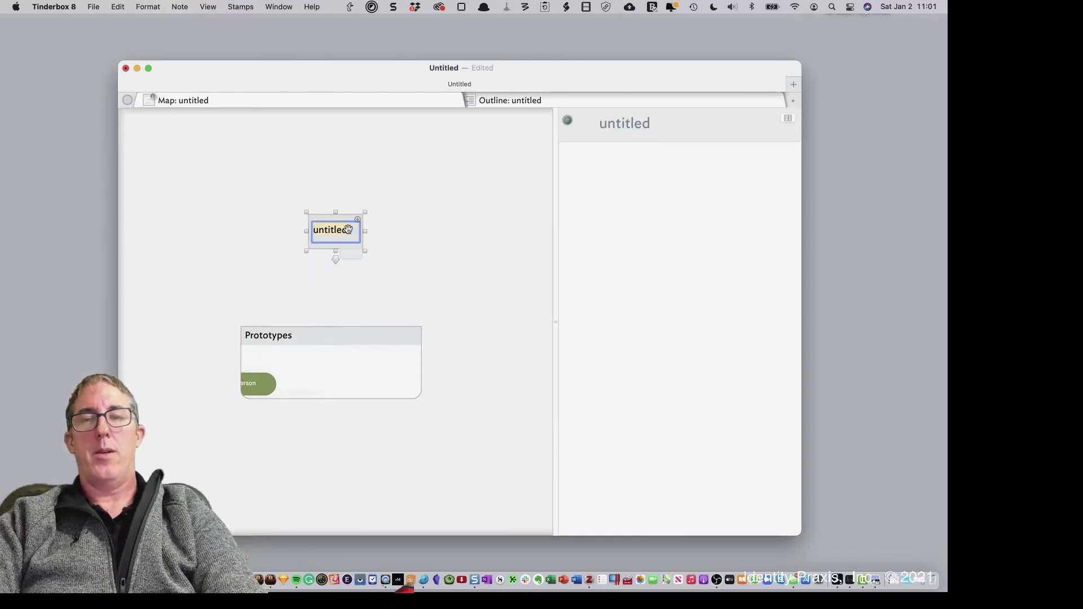
{"action": "type", "text": "Here is a new T"}
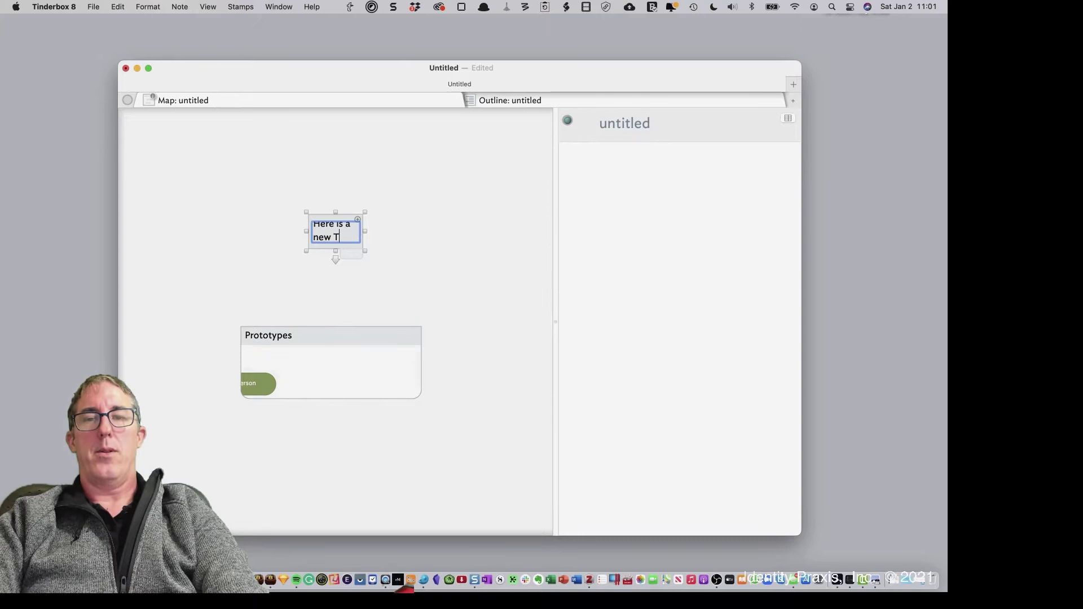
{"action": "type", "text": "y"}
{"action": "key", "text": "BackSpace"}
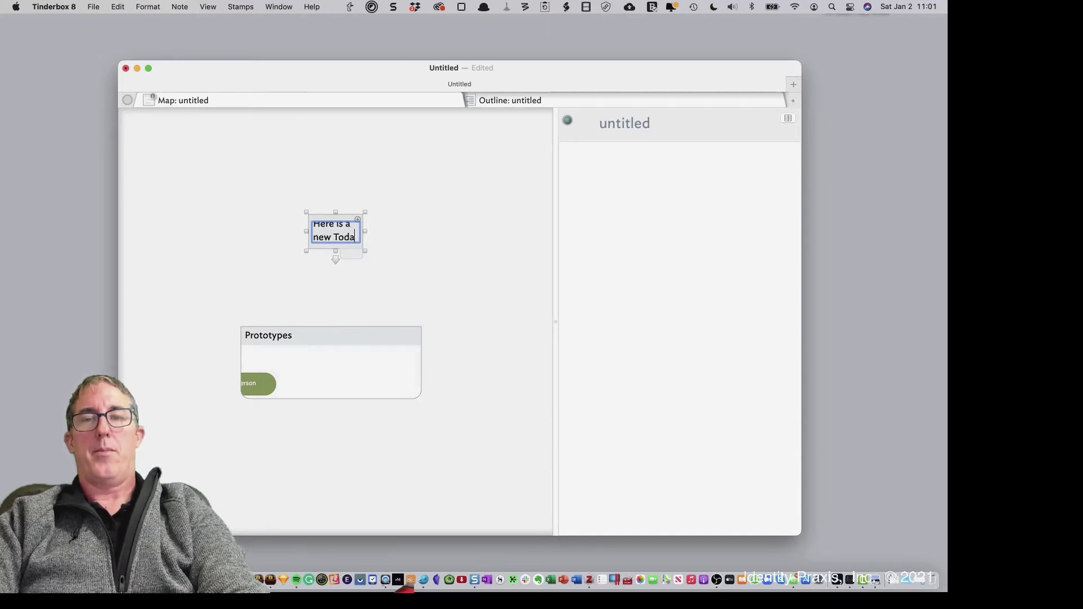
{"action": "key", "text": "Return"}
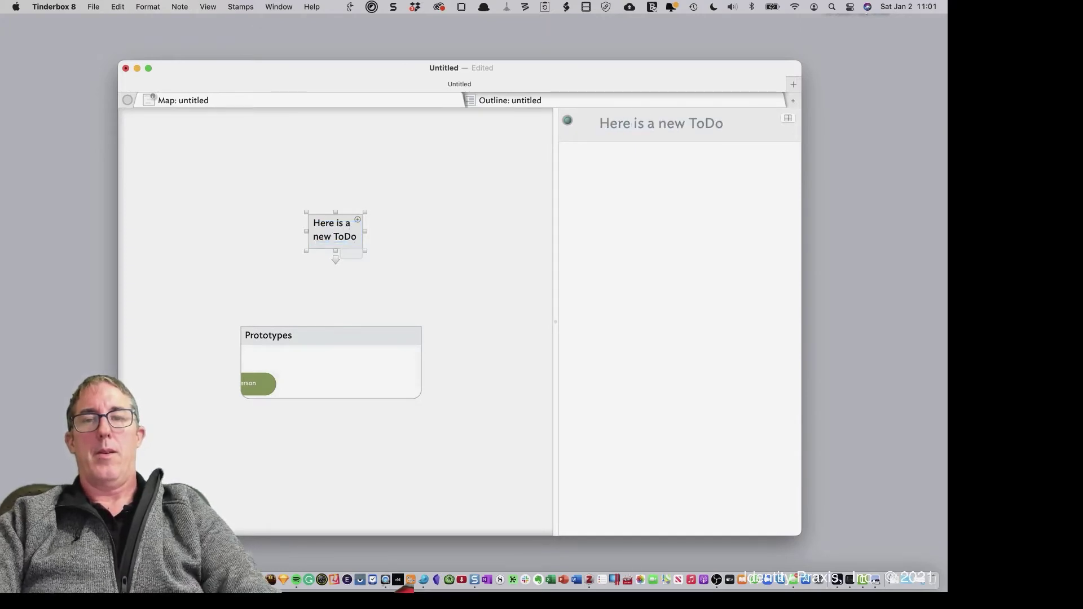
{"action": "left_click", "coordinate": [348, 255]}
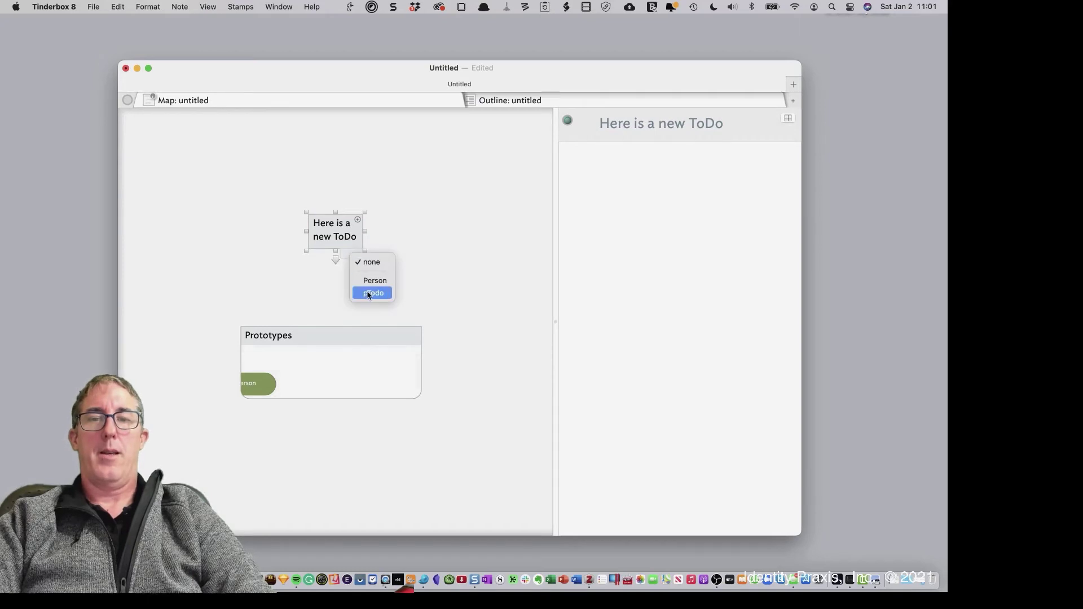
{"action": "left_click", "coordinate": [372, 293]}
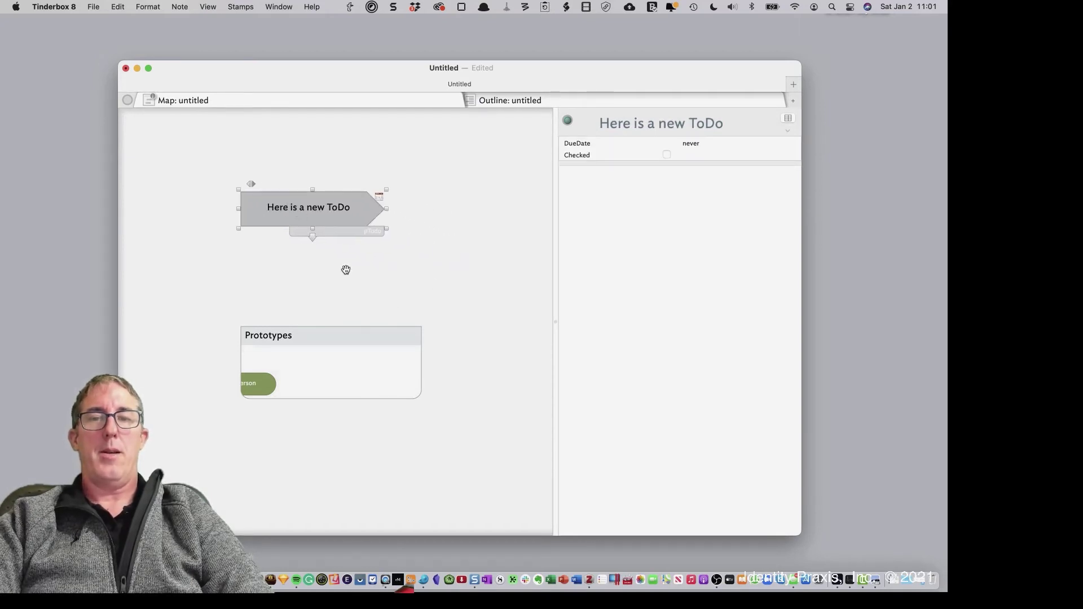
Mark the ToDo as Checked and set its DueDate to today
{"action": "left_click", "coordinate": [667, 155]}
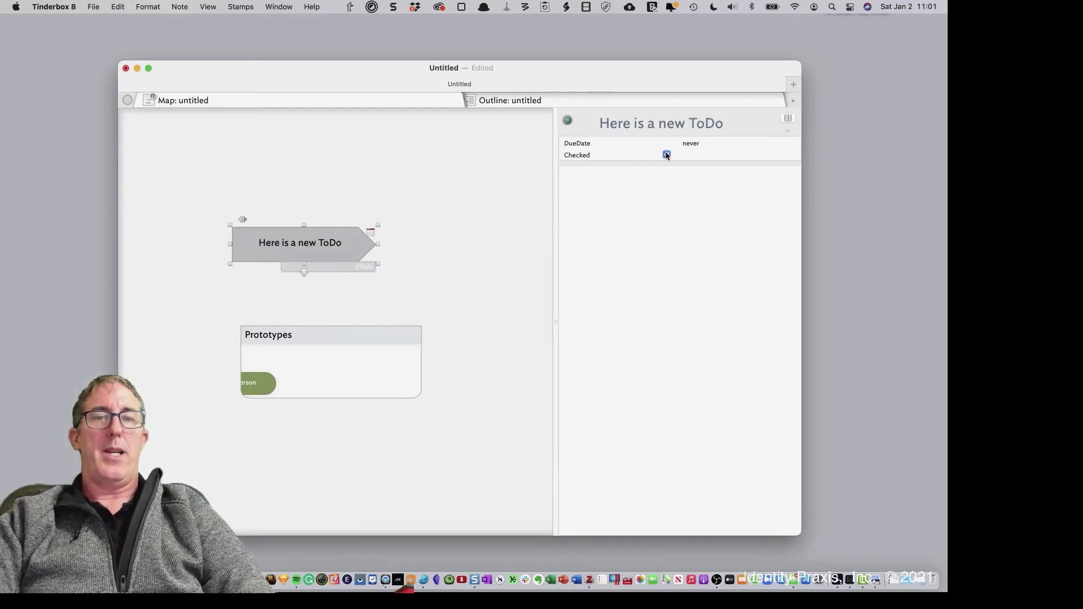
{"action": "left_click", "coordinate": [618, 256]}
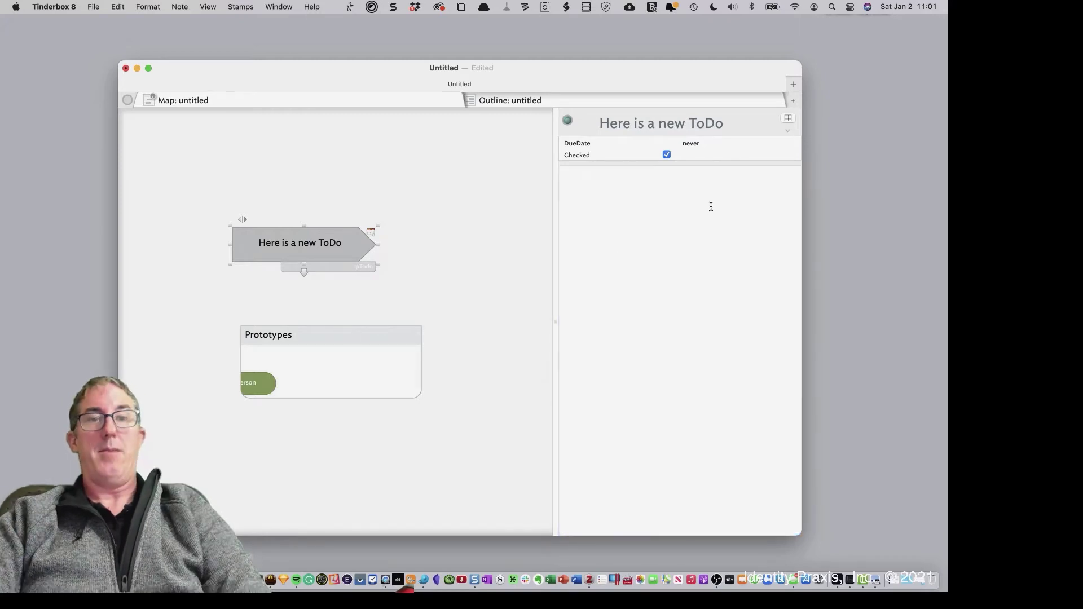
{"action": "left_click", "coordinate": [712, 145]}
{"action": "type", "text": "Now"}
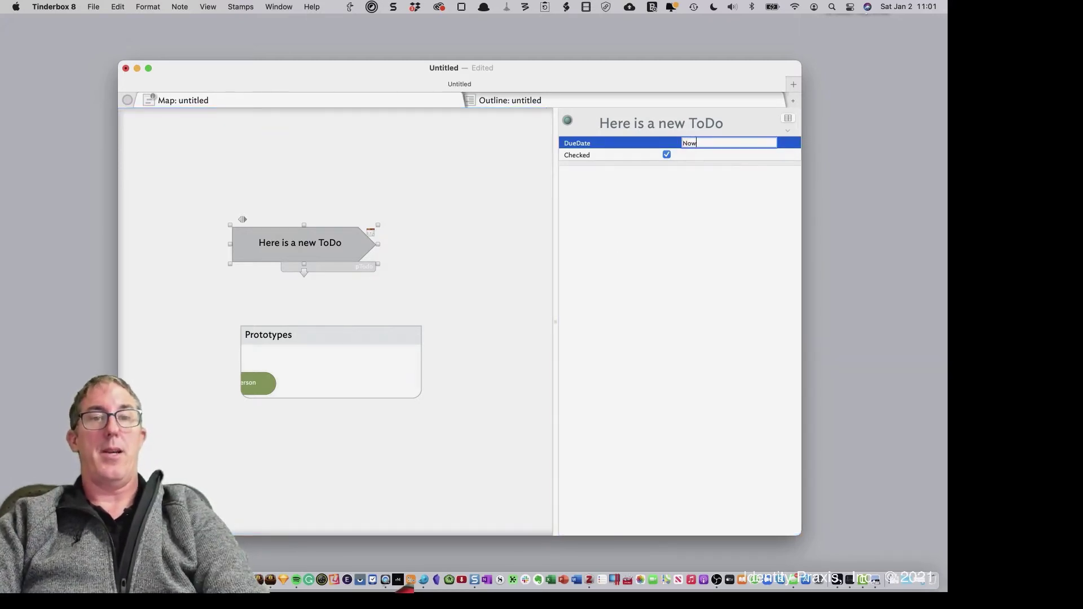
{"action": "type", "text": "ay"}
{"action": "key", "text": "Return"}
{"action": "left_click", "coordinate": [694, 198]}
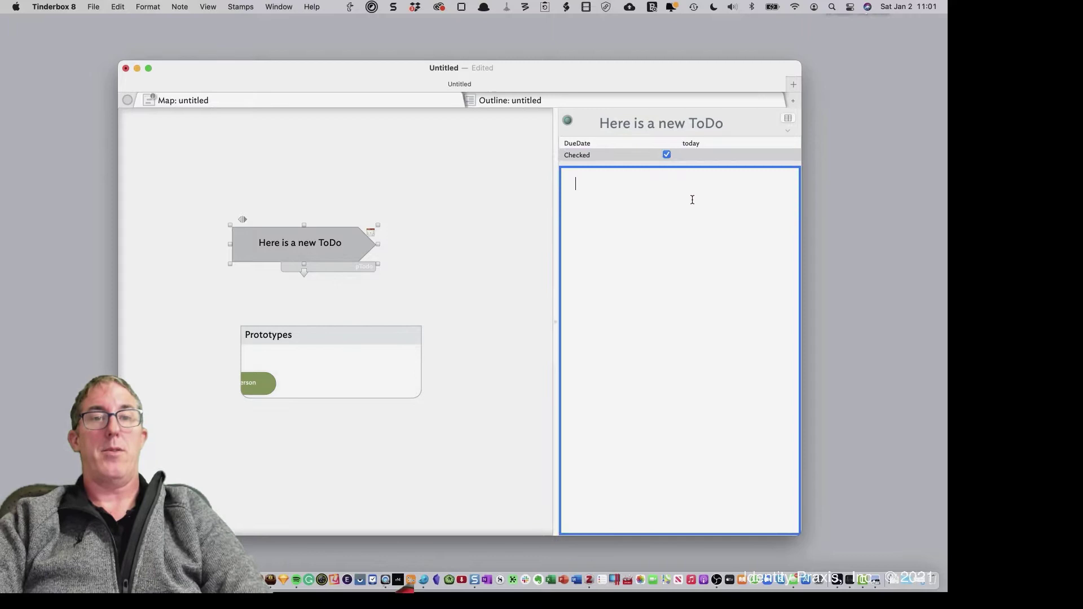
{"action": "left_click", "coordinate": [689, 144]}
{"action": "left_click", "coordinate": [689, 182]}
{"action": "left_click", "coordinate": [406, 228]}
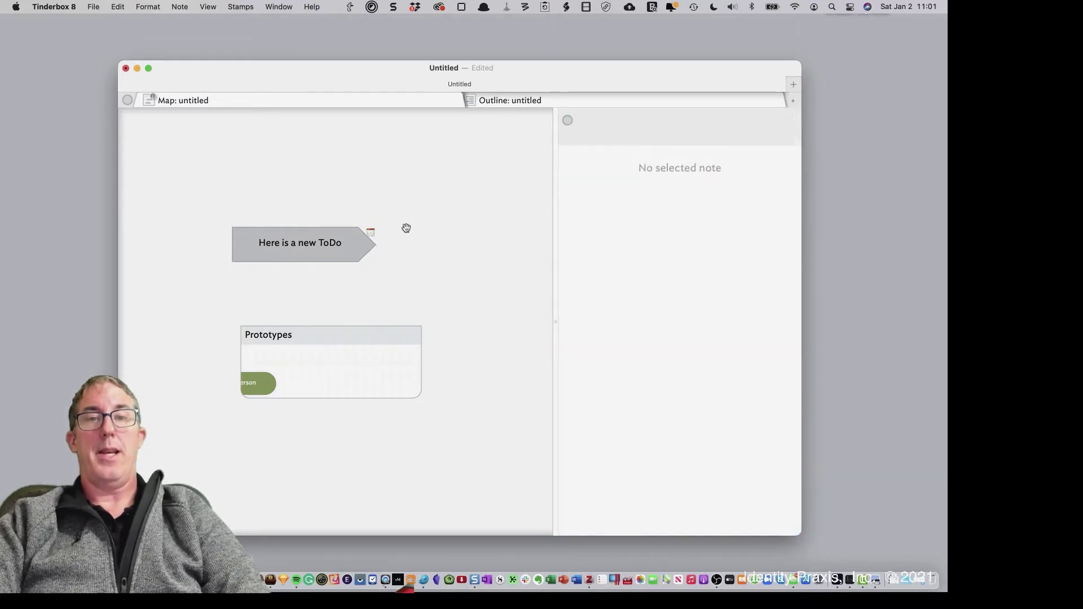
{"action": "left_click", "coordinate": [360, 231]}
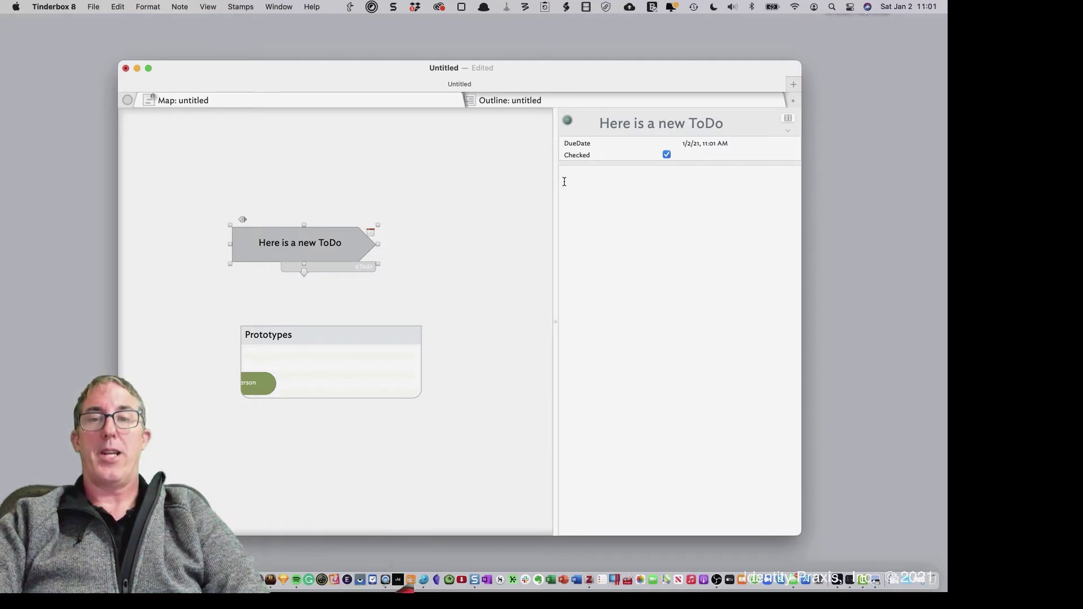
Create a new agent on the top-level map
{"action": "left_click", "coordinate": [327, 173]}
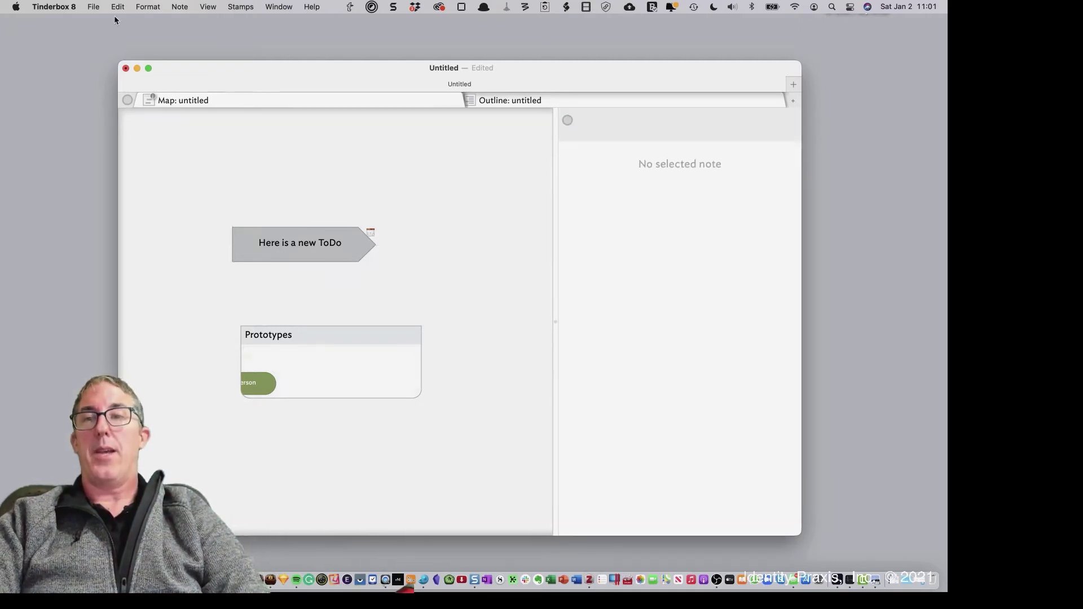
{"action": "left_click", "coordinate": [93, 7]}
{"action": "left_click", "coordinate": [97, 7]}
{"action": "right_click", "coordinate": [303, 139]}
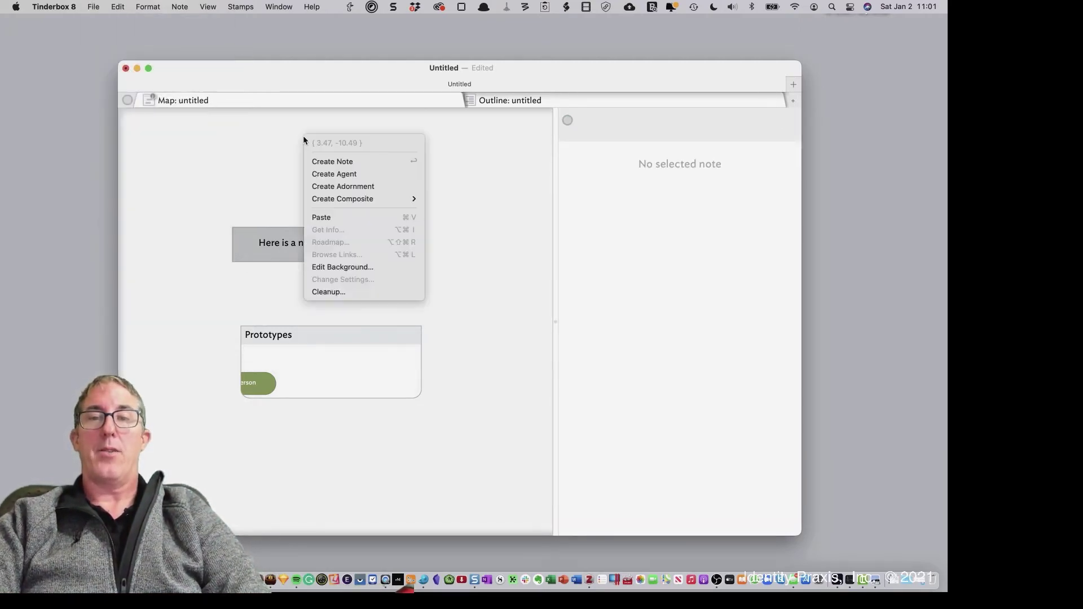
{"action": "left_click", "coordinate": [343, 174]}
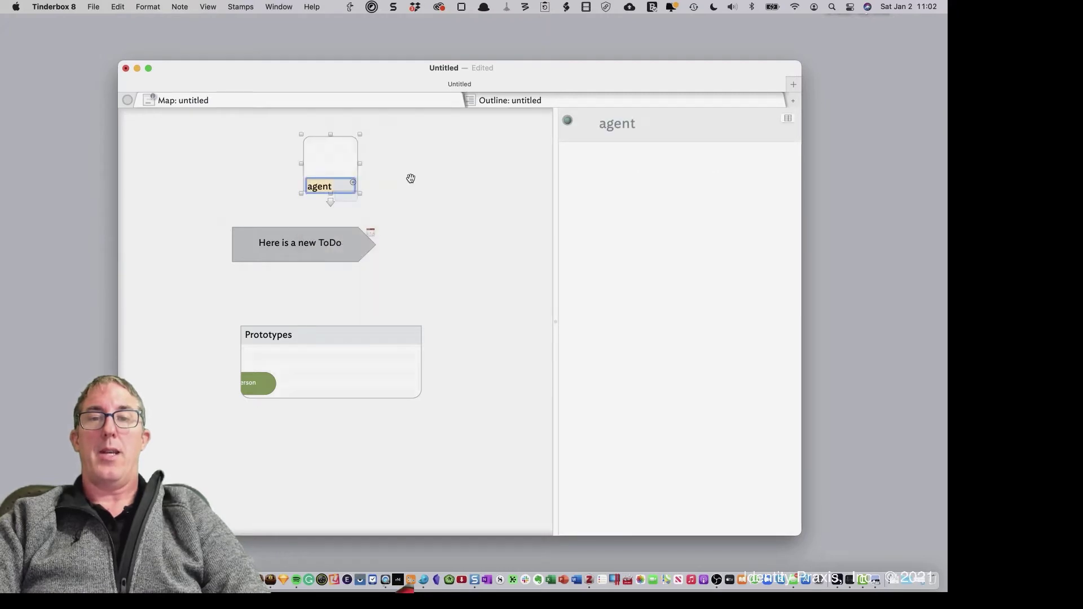
Set the agent's query to $Checked=="true"; so it collects checked notes
{"action": "left_click", "coordinate": [753, 292]}
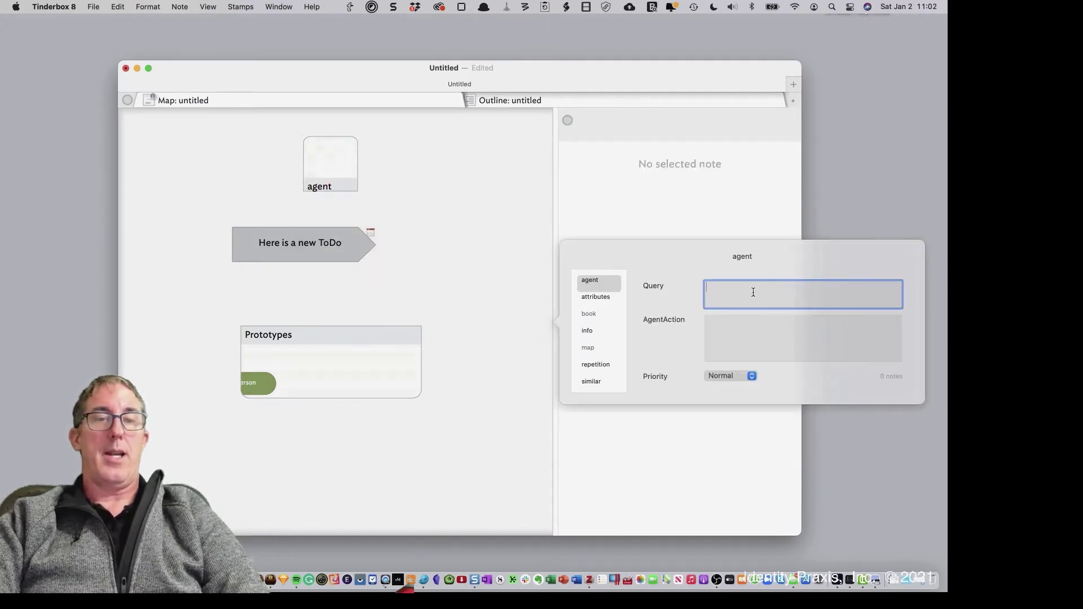
{"action": "type", "text": "$Ch"}
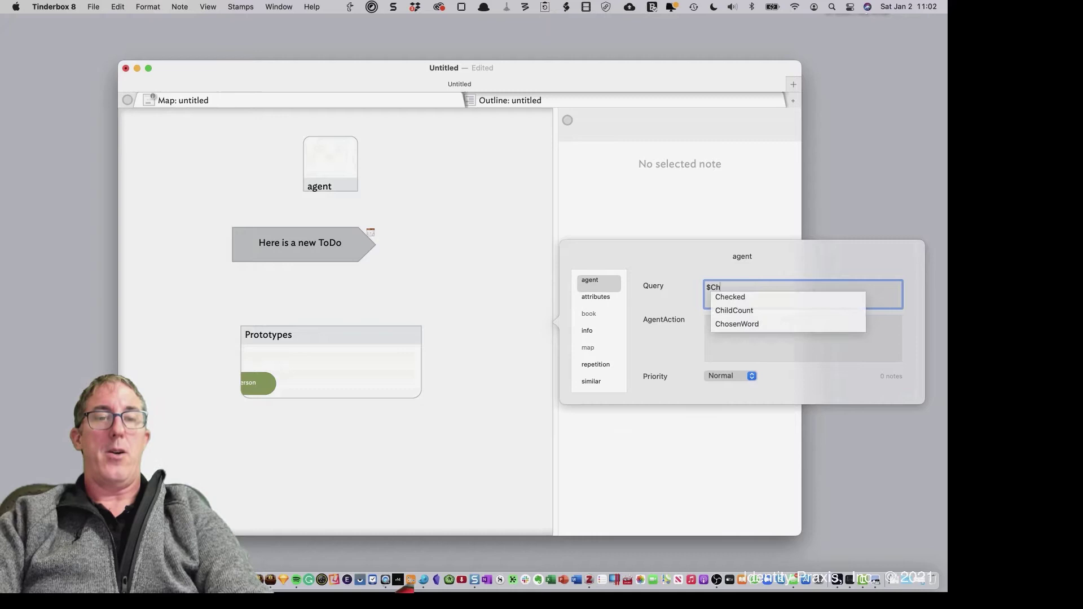
{"action": "type", "text": "eck"}
{"action": "key", "text": "Down"}
{"action": "key", "text": "Return"}
{"action": "type", "text": "="}
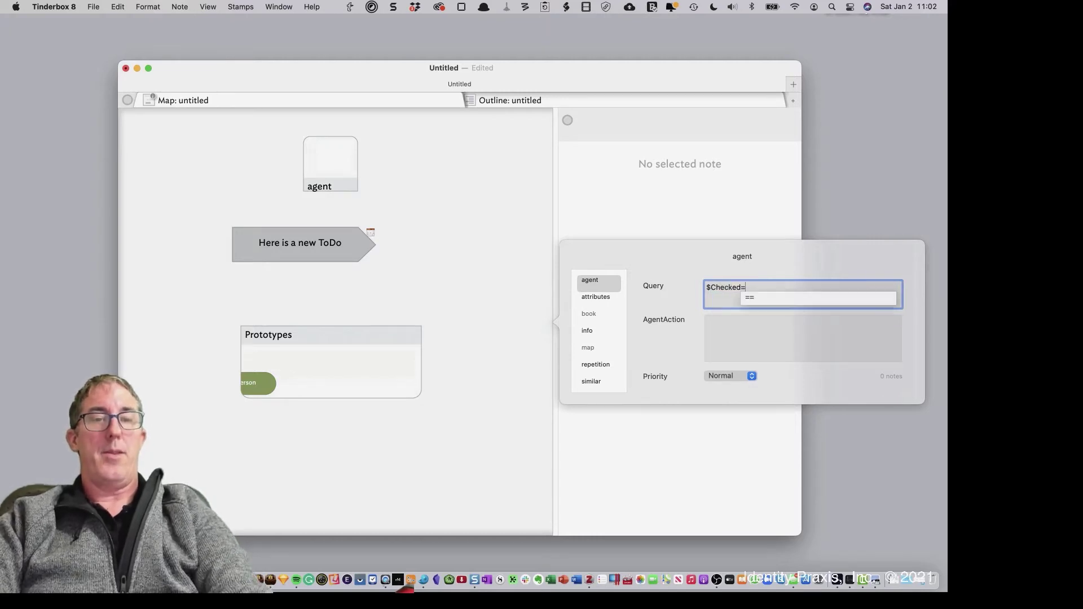
{"action": "type", "text": "=\"true\";"}
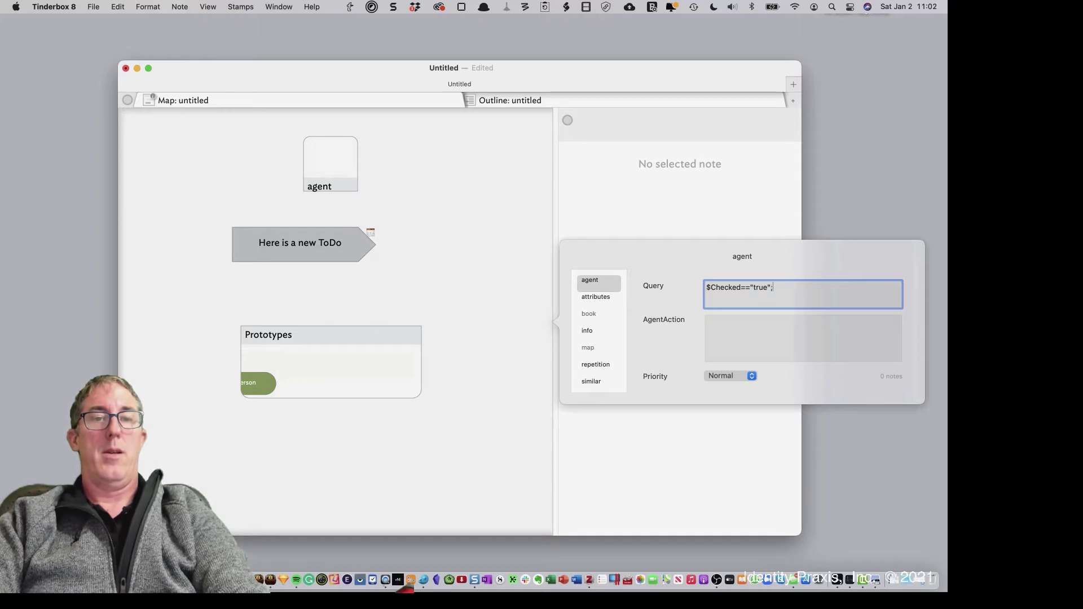
{"action": "key", "text": "Return"}
{"action": "left_click", "coordinate": [511, 224]}
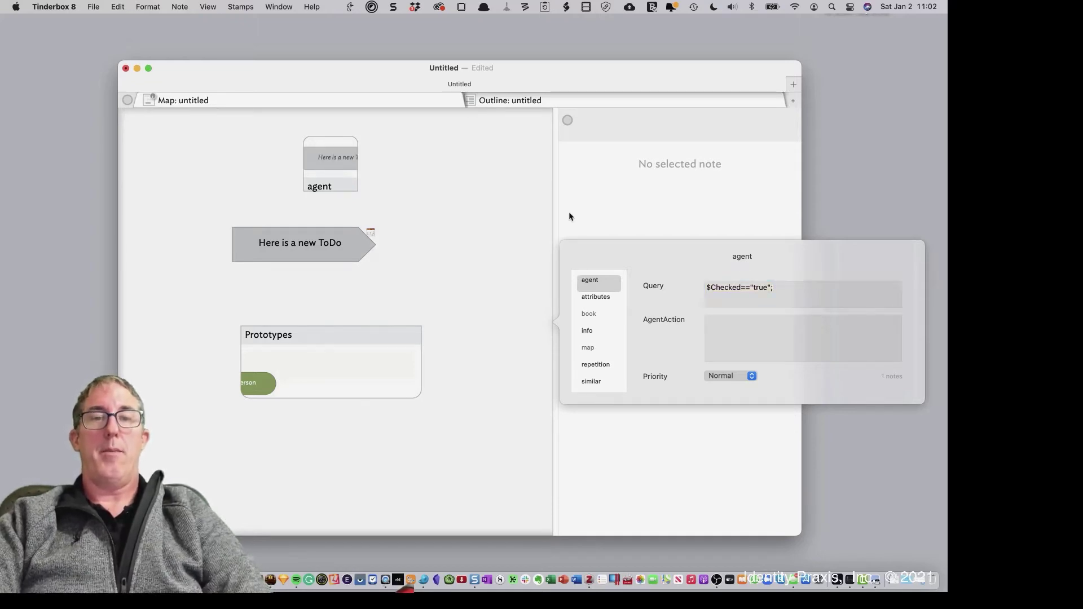
Enlarge the agent so its collected ToDo note is visible
{"action": "left_click", "coordinate": [357, 190]}
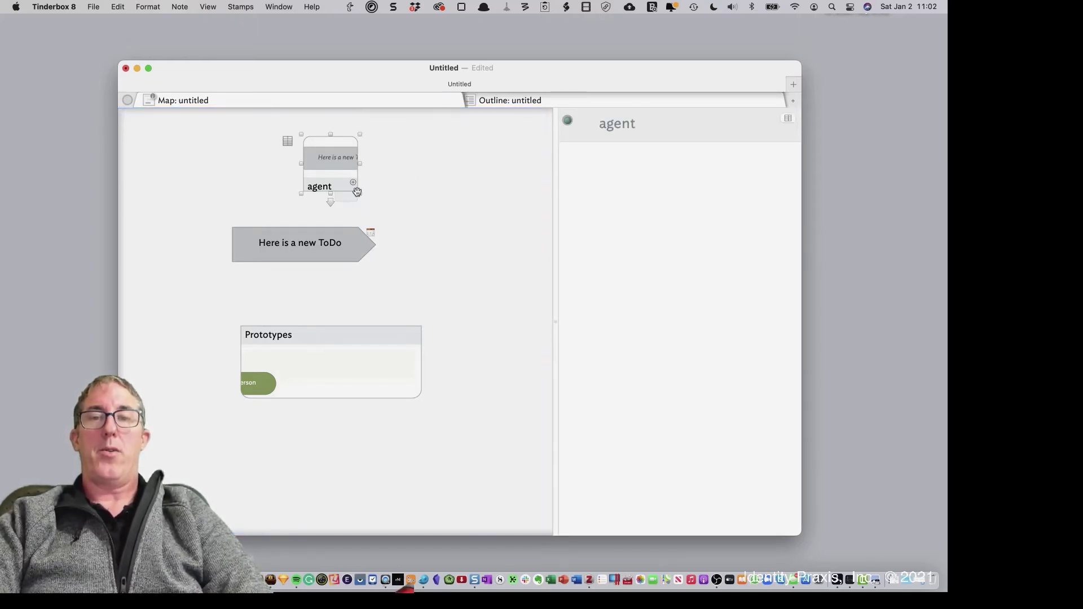
{"action": "left_click", "coordinate": [361, 193]}
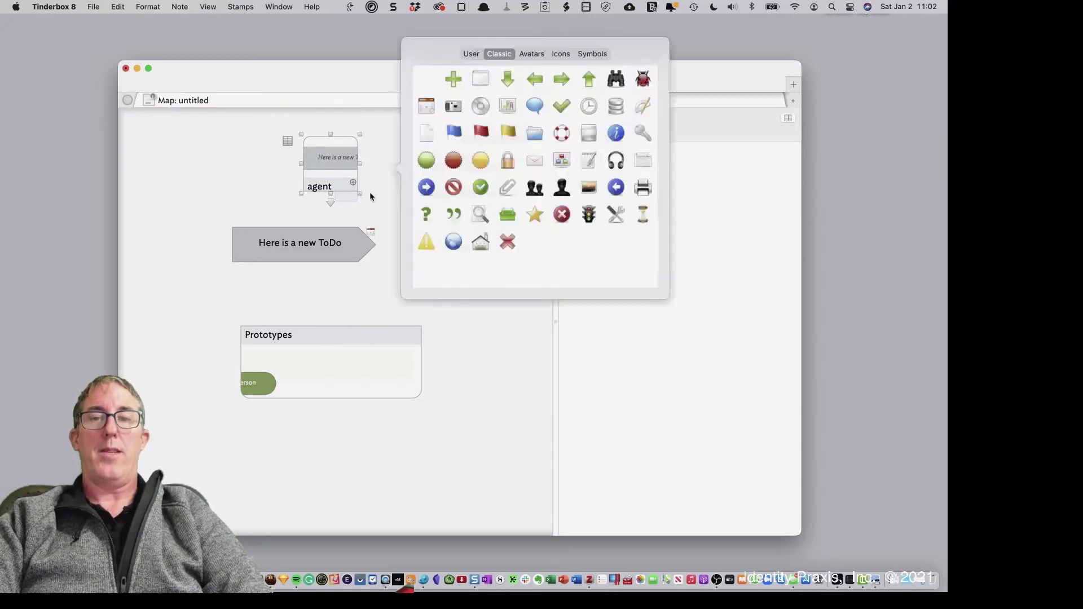
{"action": "left_click", "coordinate": [398, 199]}
{"action": "left_click_drag", "start_coordinate": [365, 191], "coordinate": [455, 202]}
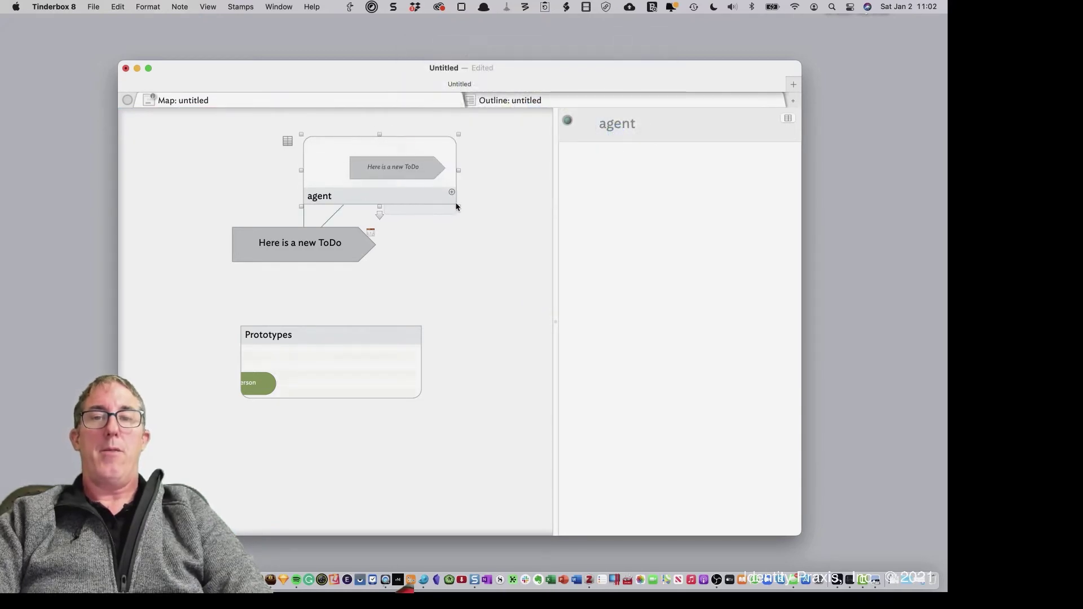
{"action": "left_click", "coordinate": [346, 264]}
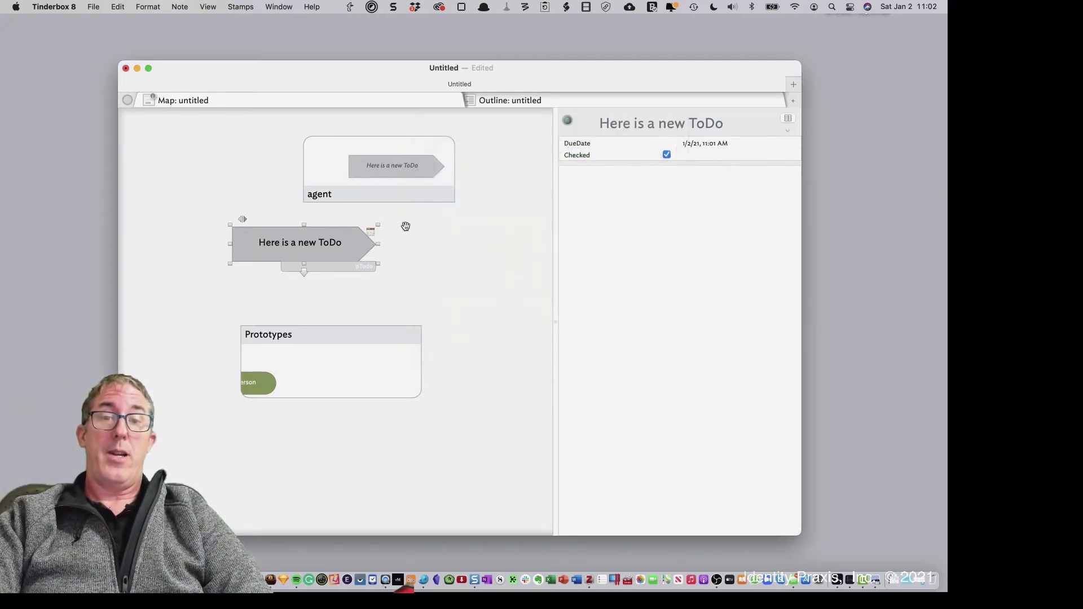
Give the ToDo note a green badge
{"action": "left_click", "coordinate": [372, 231]}
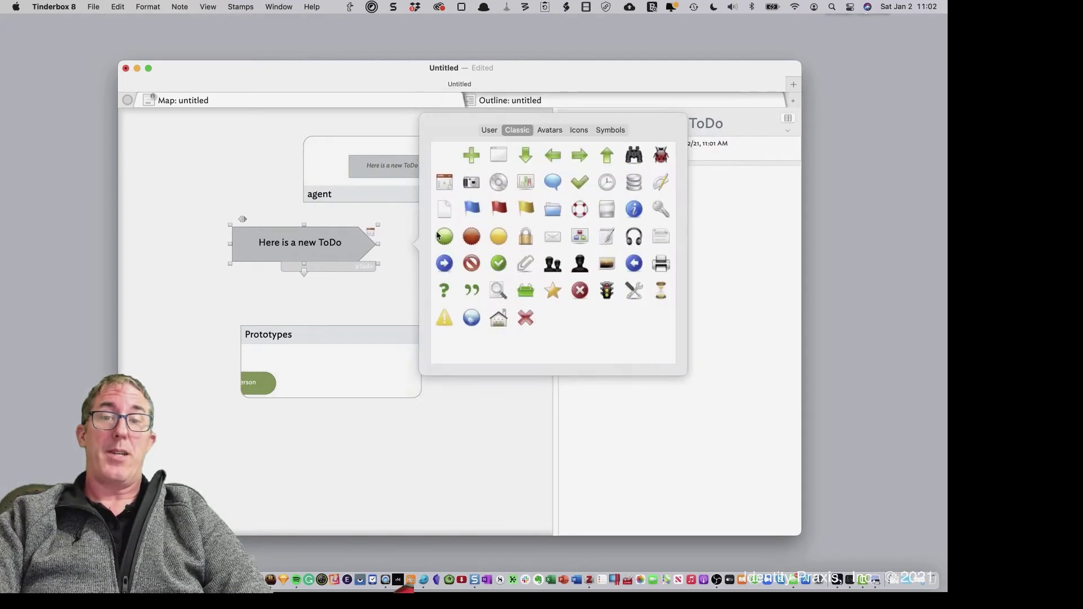
{"action": "left_click", "coordinate": [494, 263]}
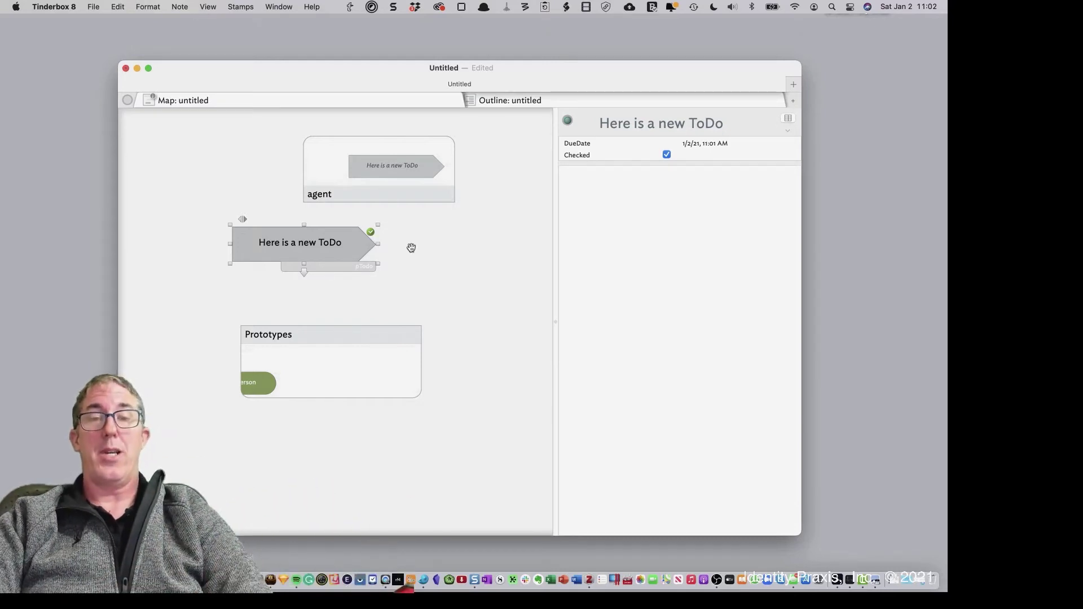
Delete the test ToDo and get pTodo's Action Inspector rule ready to edit
{"action": "key", "text": "Delete"}
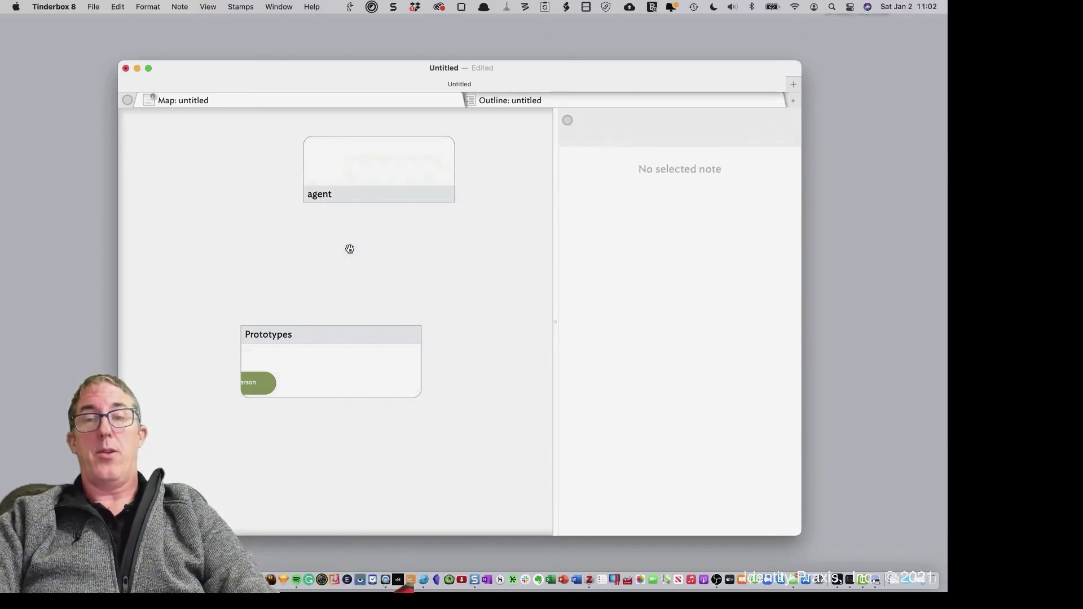
{"action": "double_click", "coordinate": [362, 378]}
{"action": "left_click", "coordinate": [360, 289]}
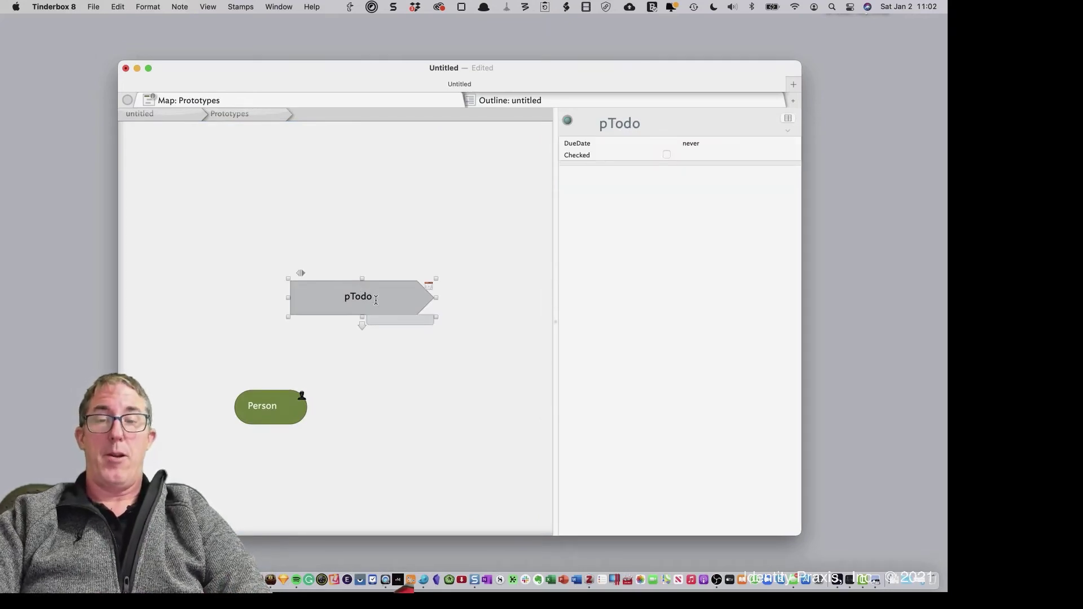
{"action": "key", "text": "super+1"}
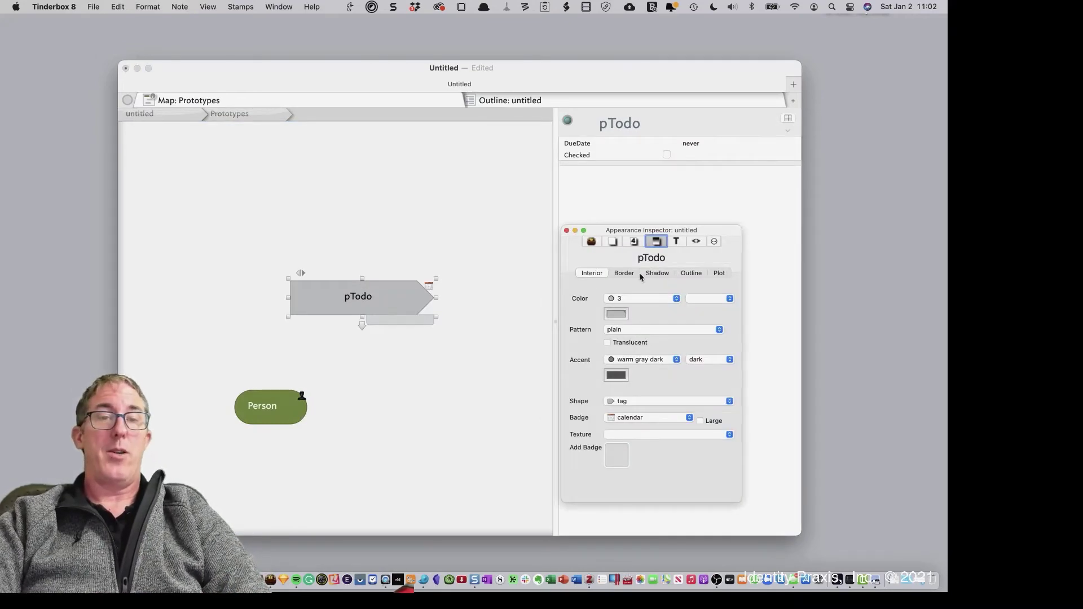
{"action": "left_click", "coordinate": [714, 242]}
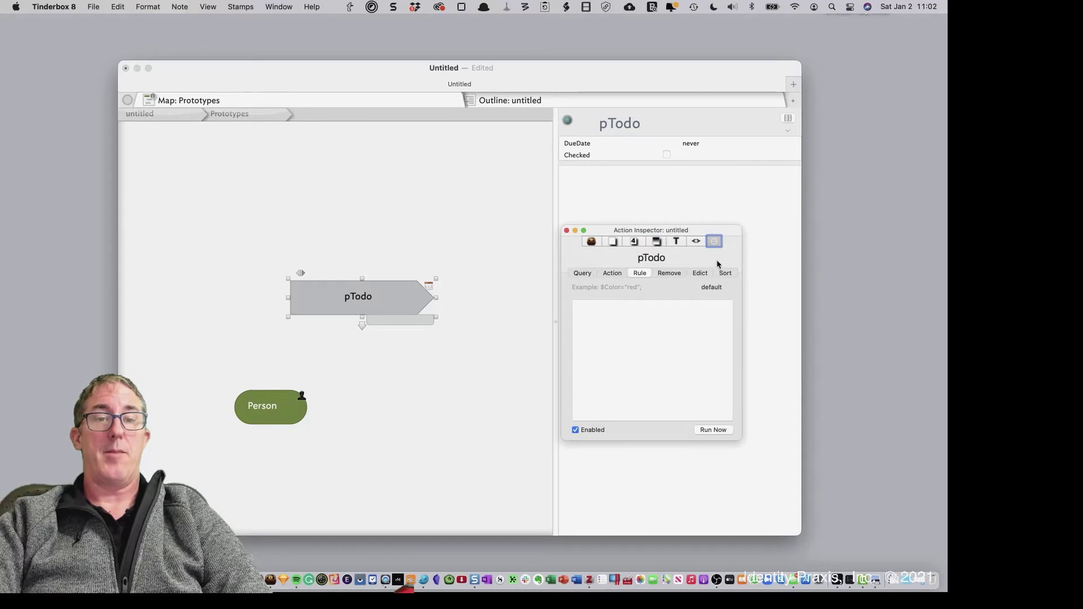
{"action": "left_click", "coordinate": [664, 369]}
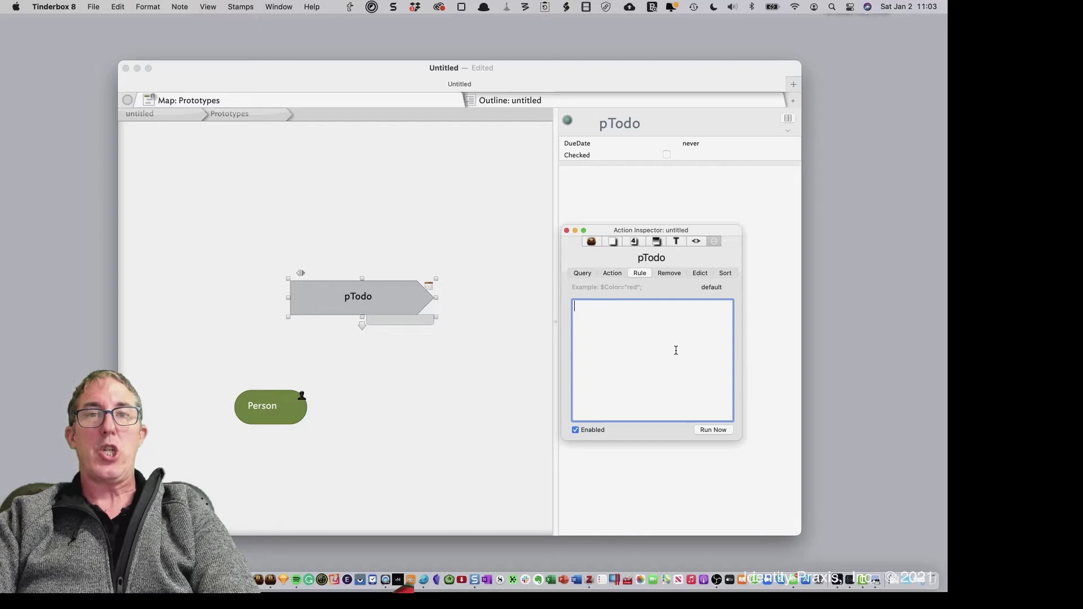
{"action": "type", "text": "if"}
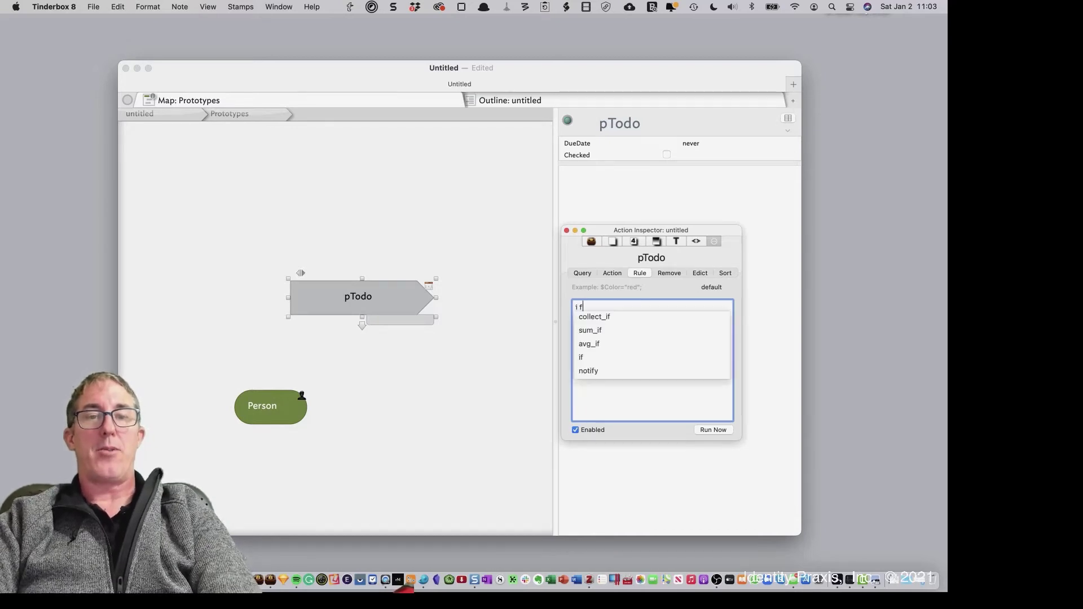
{"action": "type", "text": "("}
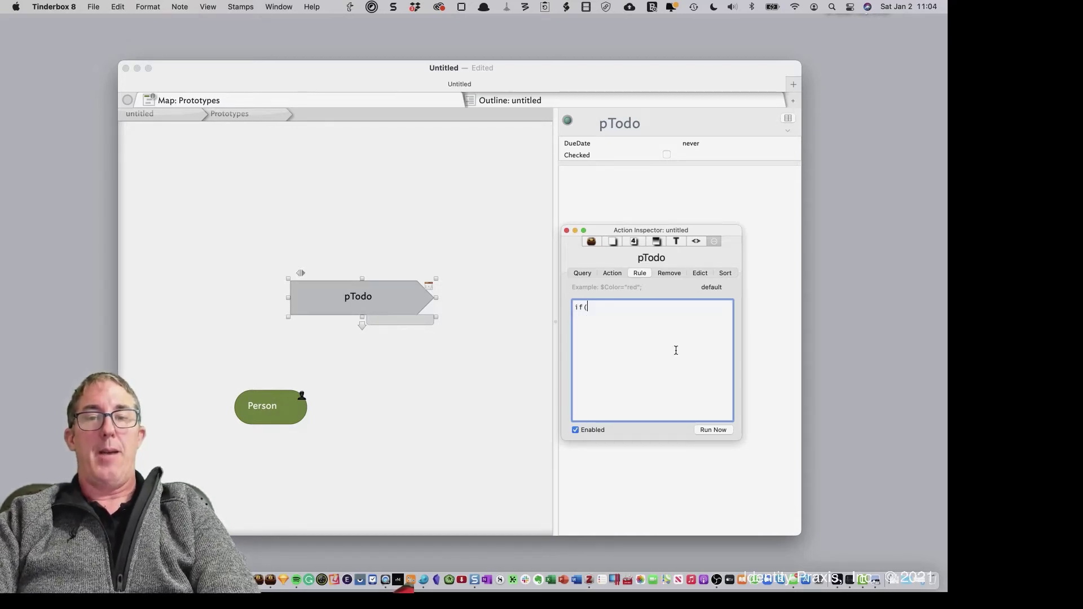
{"action": "type", "text": "$Check"}
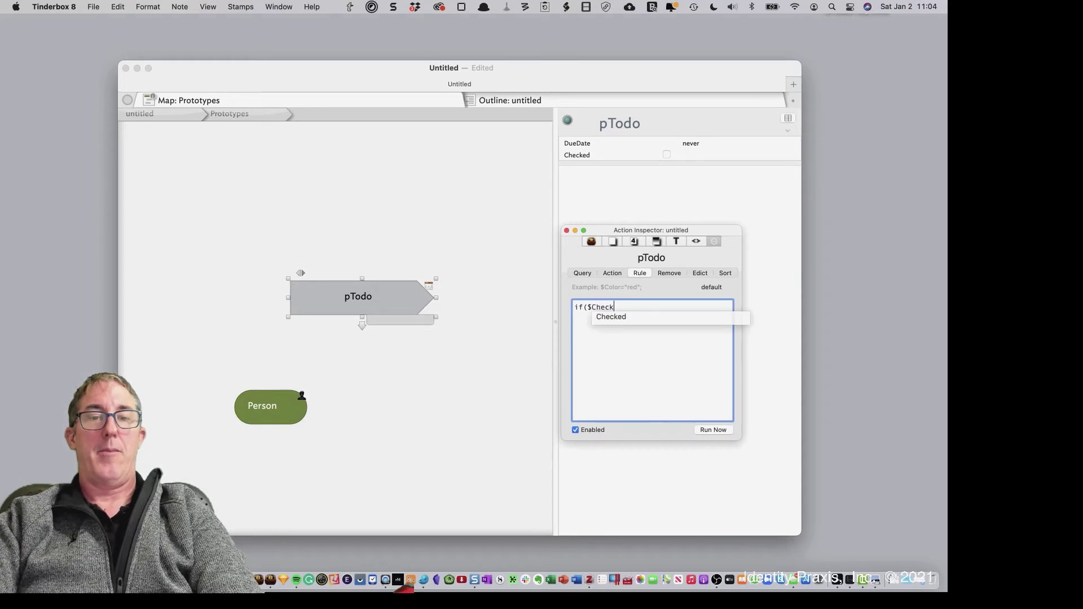
{"action": "type", "text": "ed="}
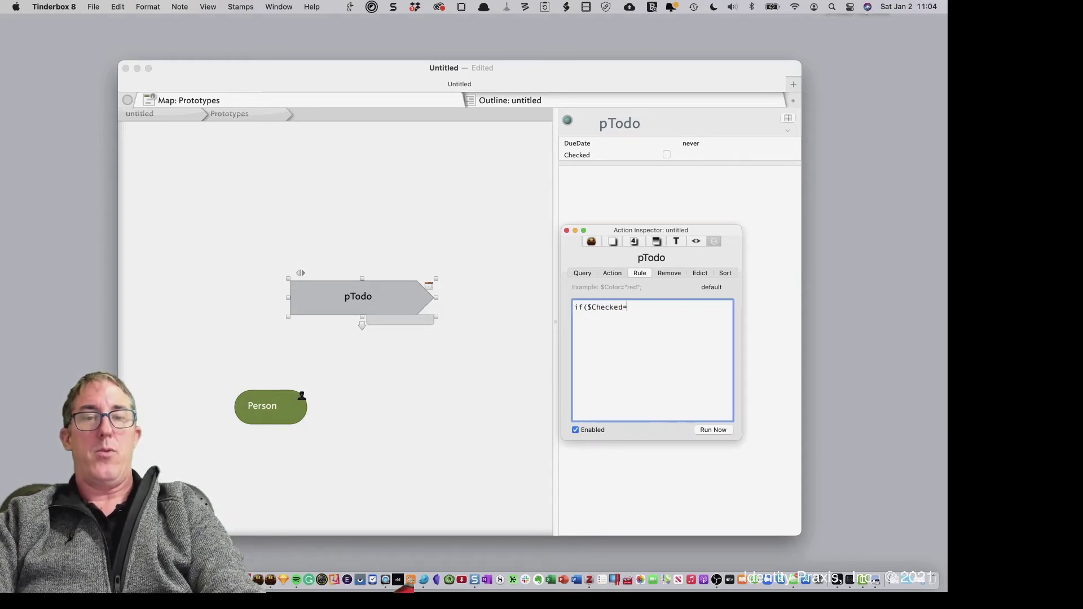
{"action": "type", "text": "\"true"}
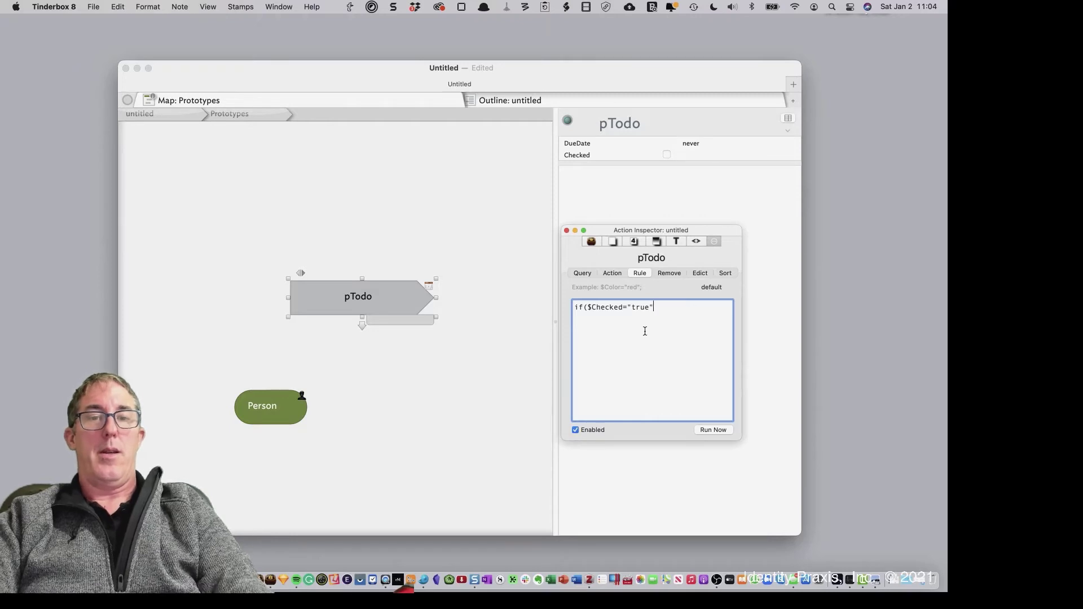
Write the rule if($Checked=="true"){$Badge="ok";}else{$Badge="calendar";} for pTodo
{"action": "left_click", "coordinate": [623, 307]}
{"action": "type", "text": "="}
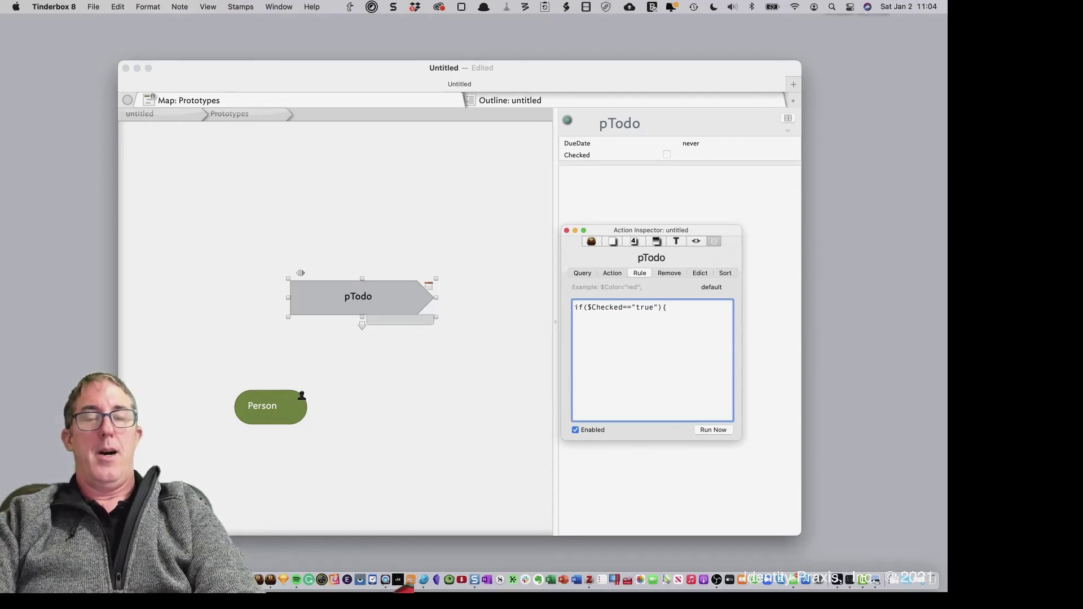
{"action": "type", "text": "$B"}
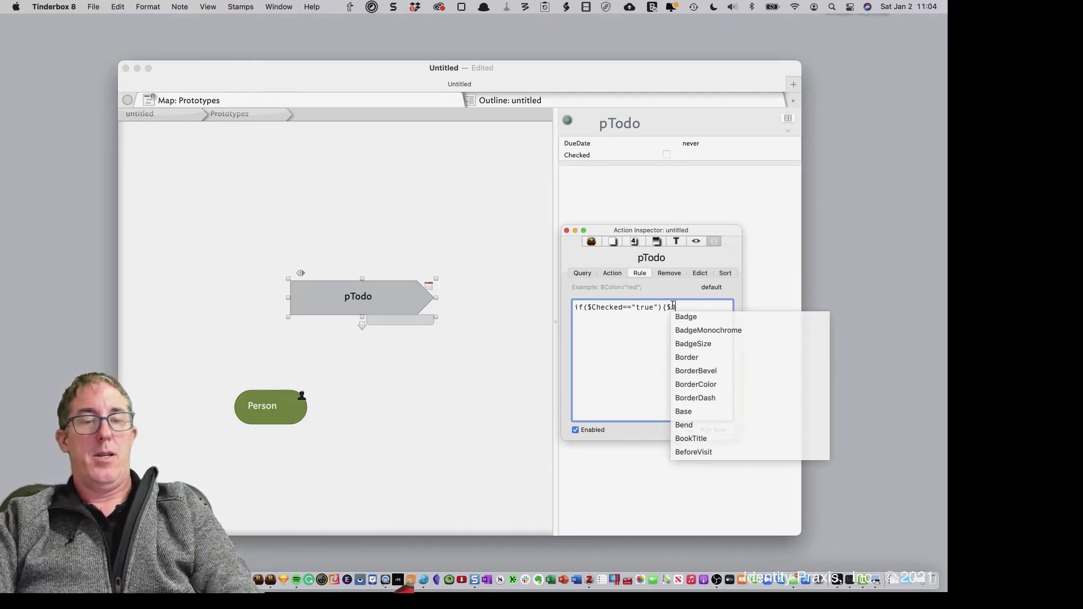
{"action": "key", "text": "Down"}
{"action": "key", "text": "Return"}
{"action": "type", "text": "="}
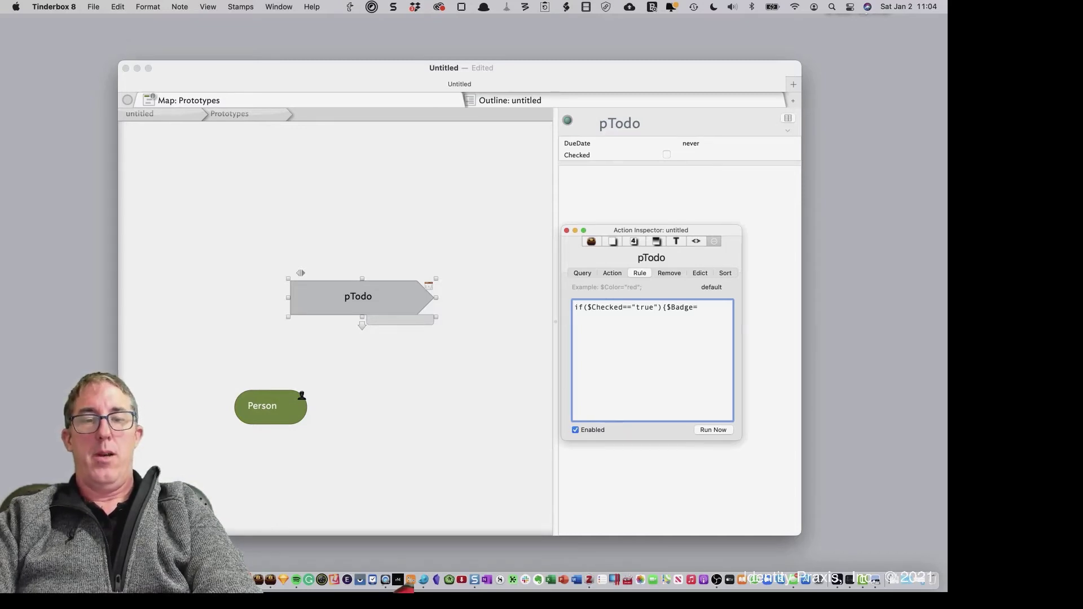
{"action": "type", "text": "\"ok\";"}
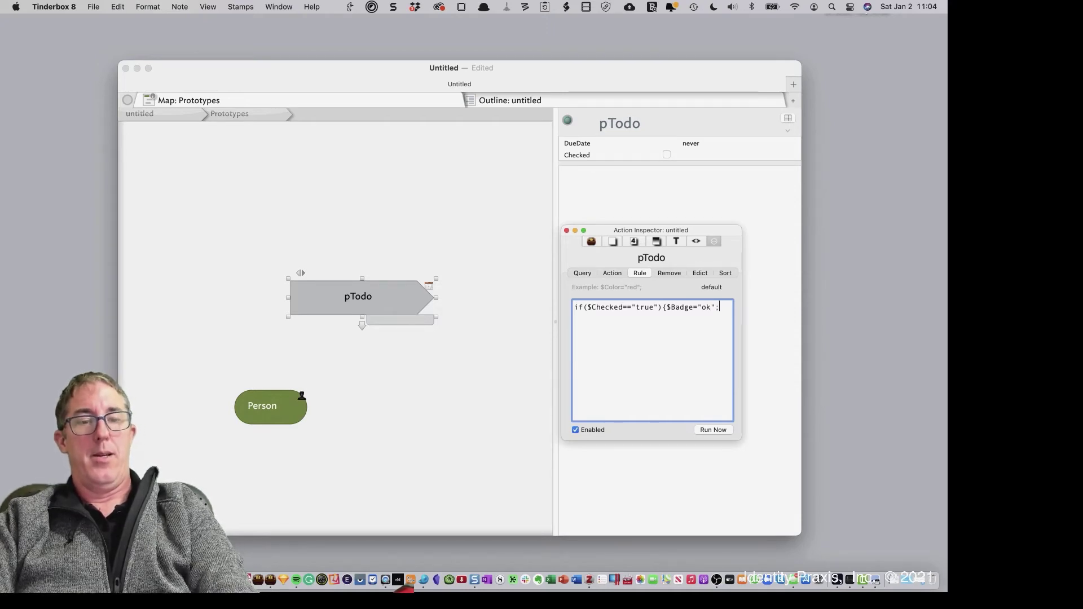
{"action": "type", "text": "}e"}
{"action": "key", "text": "Return"}
{"action": "type", "text": "else"}
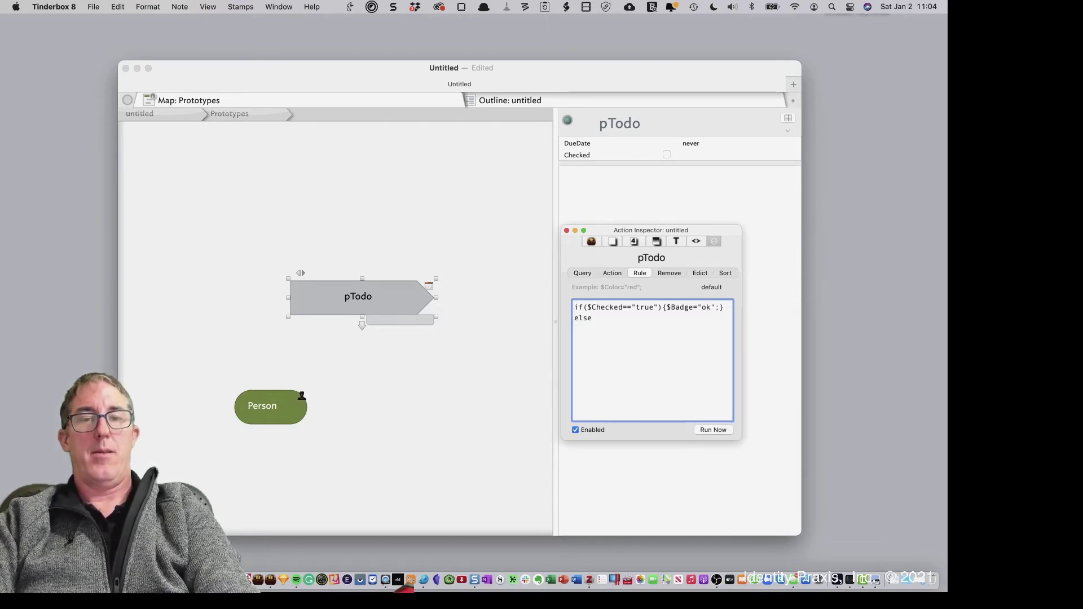
{"action": "type", "text": "{"}
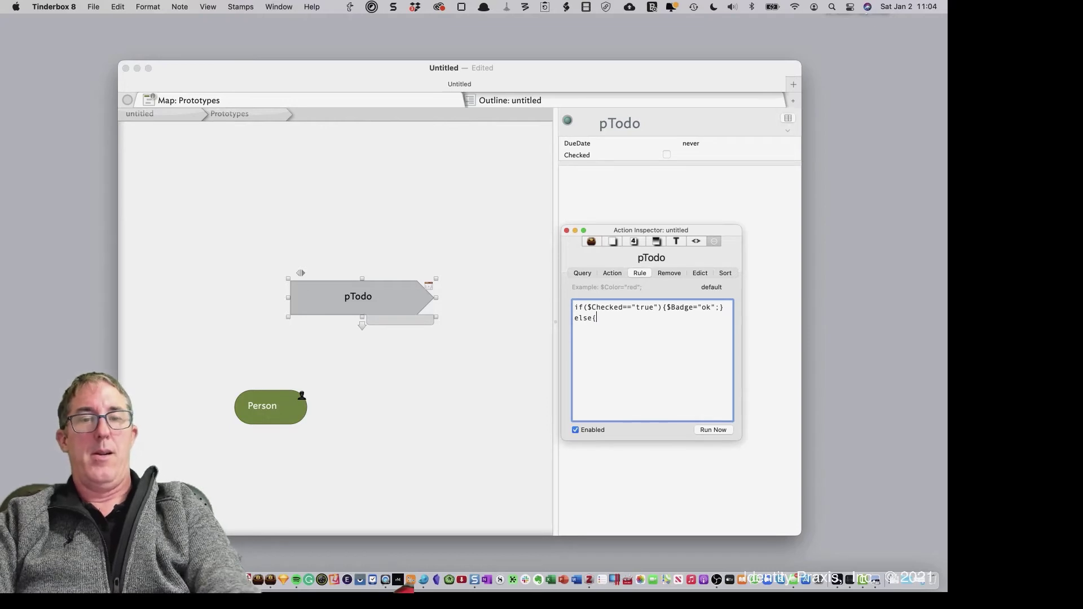
{"action": "type", "text": "$Bad"}
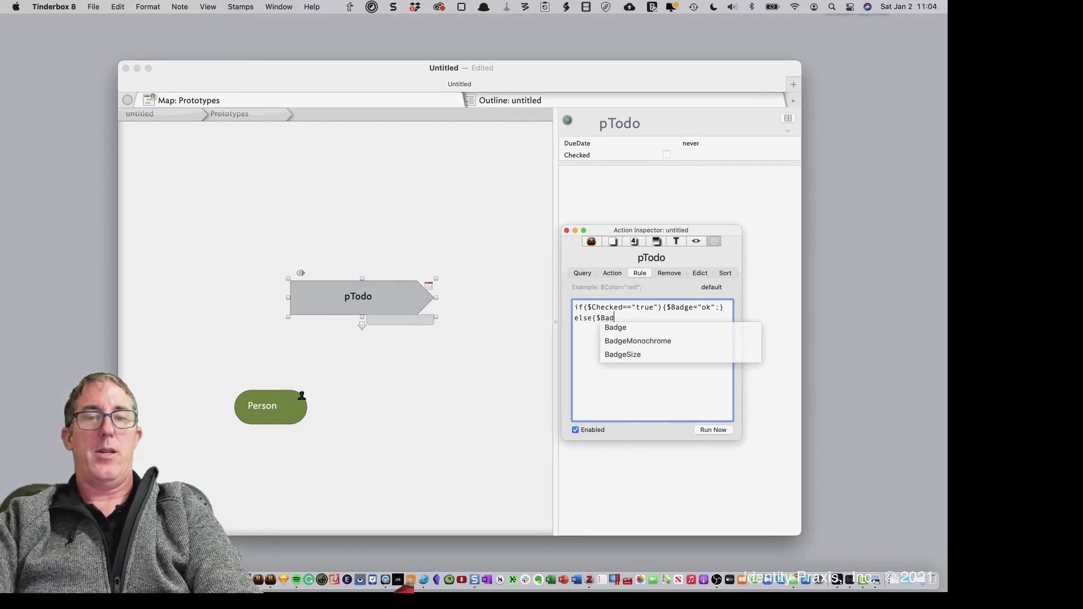
{"action": "key", "text": "Down"}
{"action": "key", "text": "Return"}
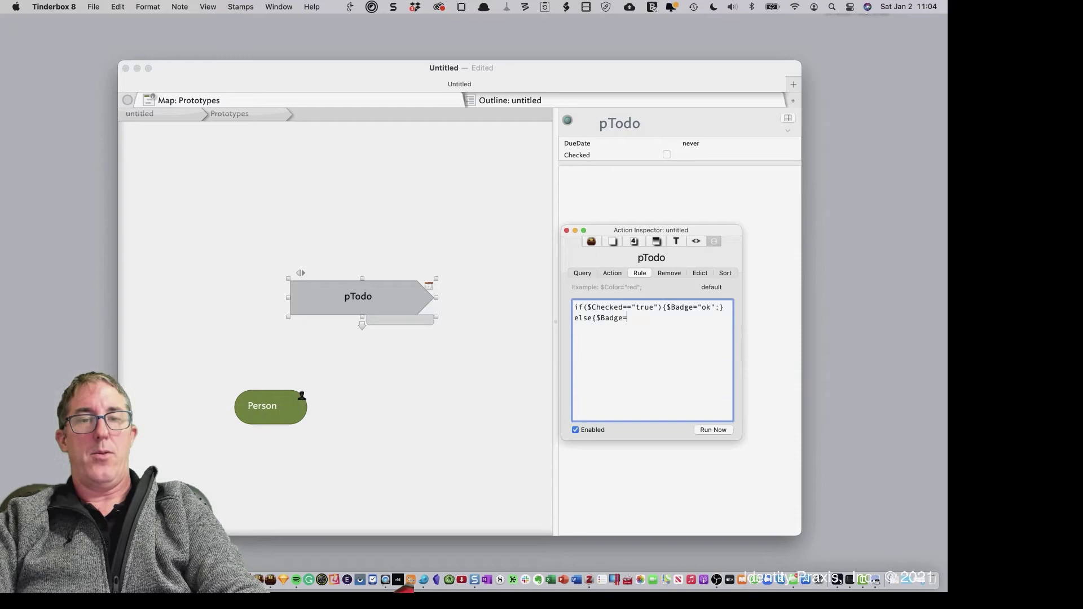
{"action": "type", "text": "\"calen"}
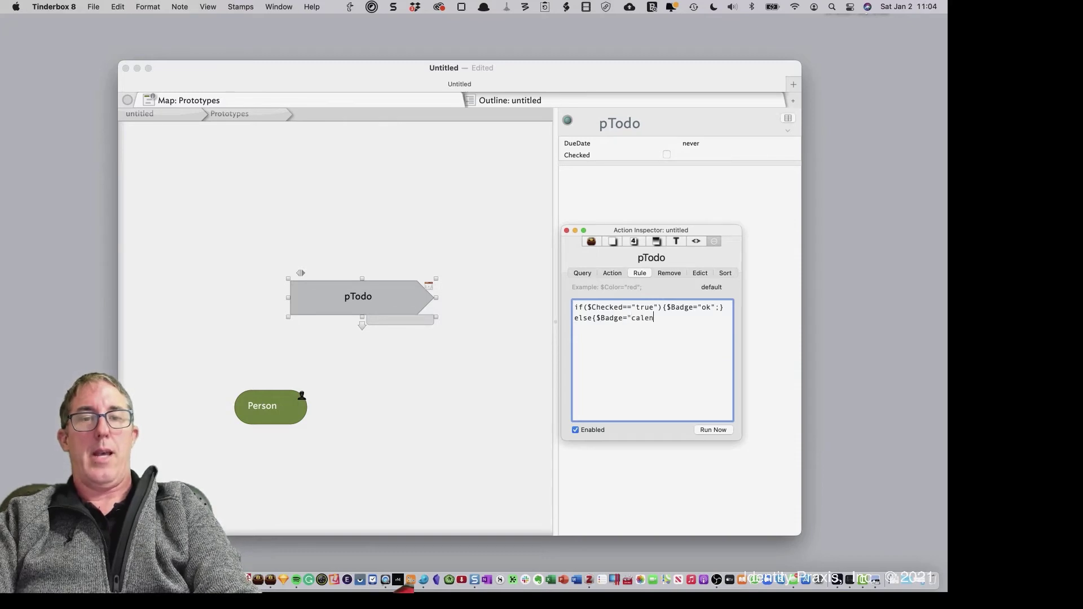
{"action": "type", "text": "dar\";"}
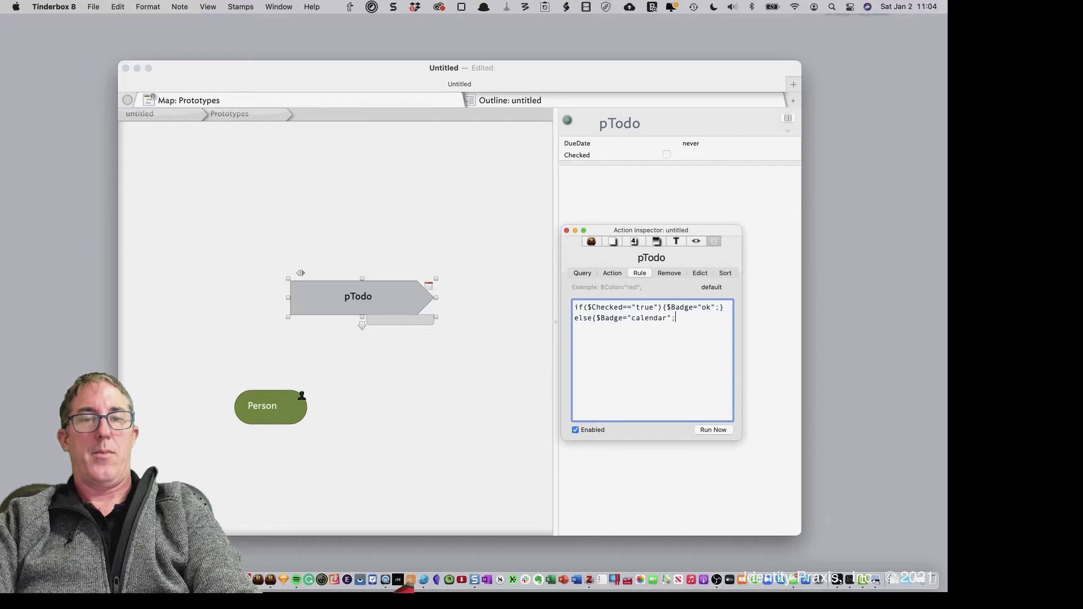
{"action": "type", "text": "}"}
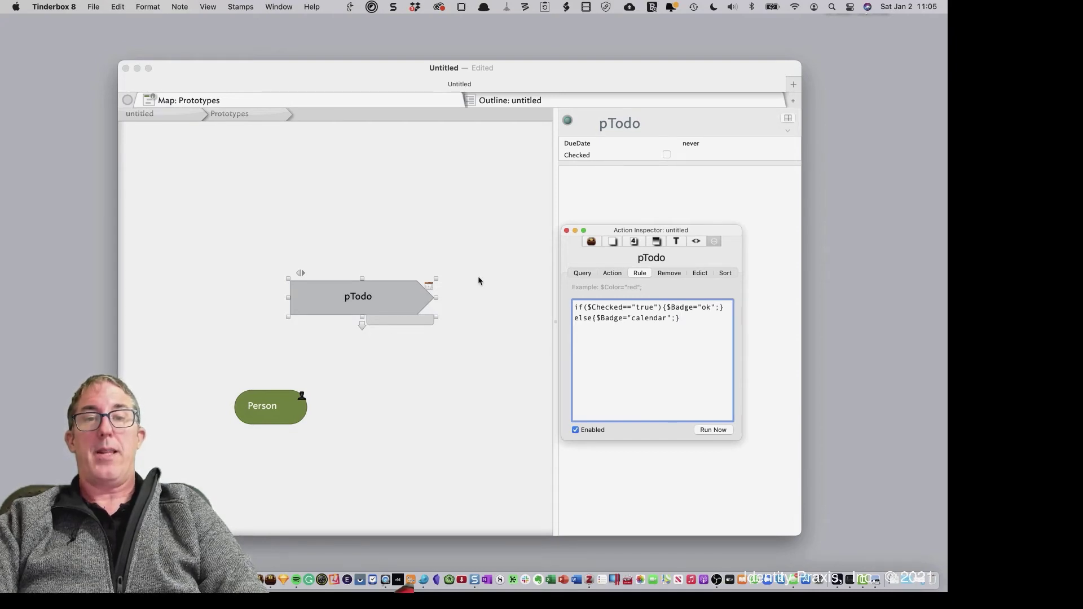
Create a note 'ToDo to show rule' on the top-level map using the pTodo prototype
{"action": "left_click", "coordinate": [196, 116]}
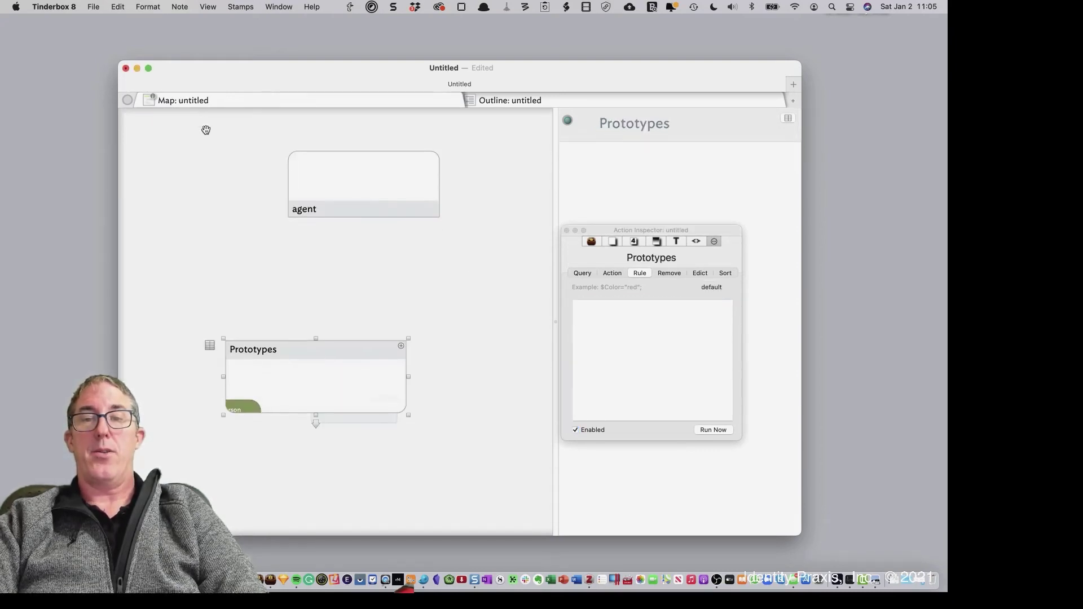
{"action": "double_click", "coordinate": [318, 253]}
{"action": "type", "text": "To"}
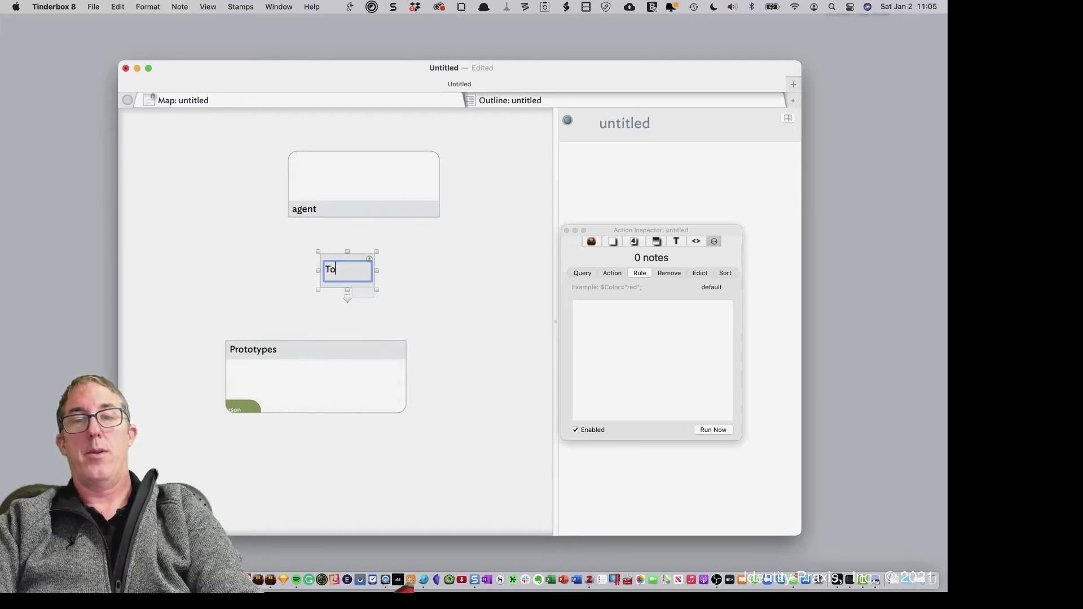
{"action": "type", "text": "Do to "}
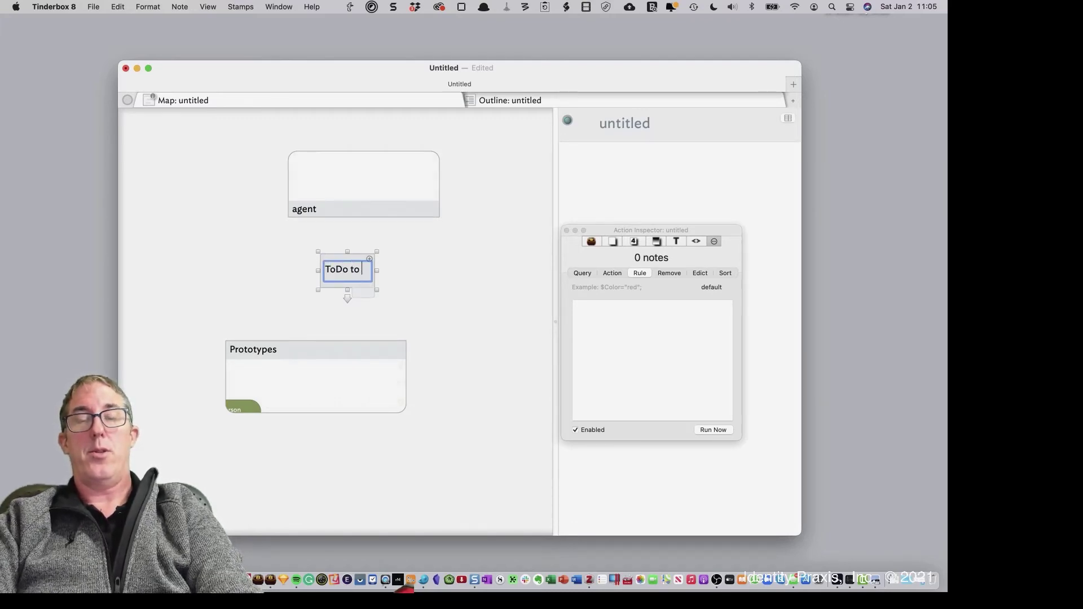
{"action": "type", "text": "show rule"}
{"action": "key", "text": "Return"}
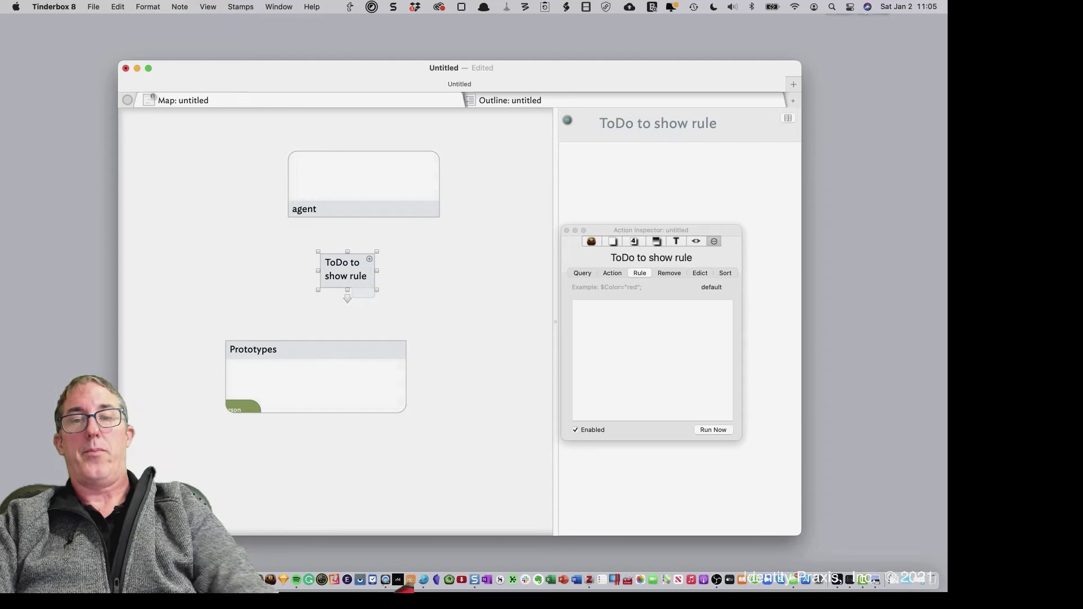
{"action": "left_click", "coordinate": [364, 294]}
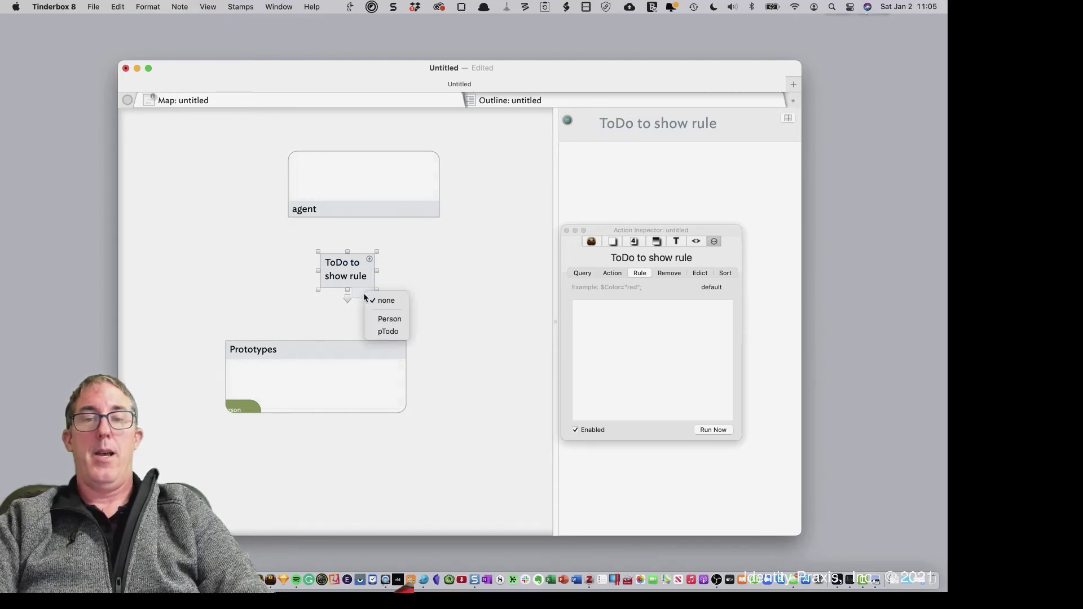
{"action": "left_click", "coordinate": [387, 331]}
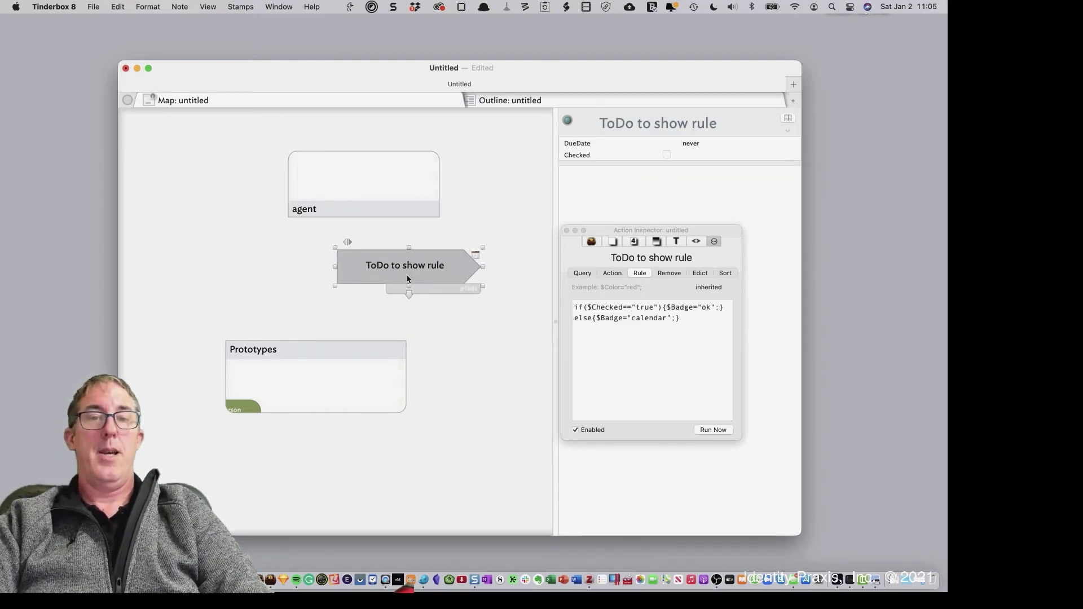
Mark the note Checked and run Update Agents Now so the agent collects it
{"action": "left_click", "coordinate": [667, 154]}
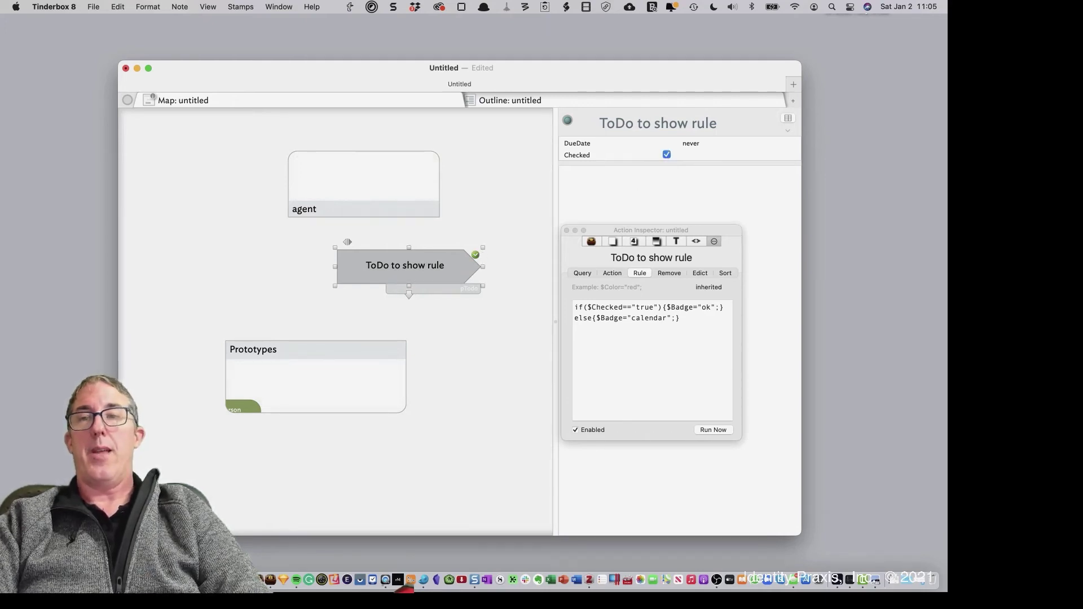
{"action": "left_click", "coordinate": [93, 6]}
{"action": "left_click", "coordinate": [120, 186]}
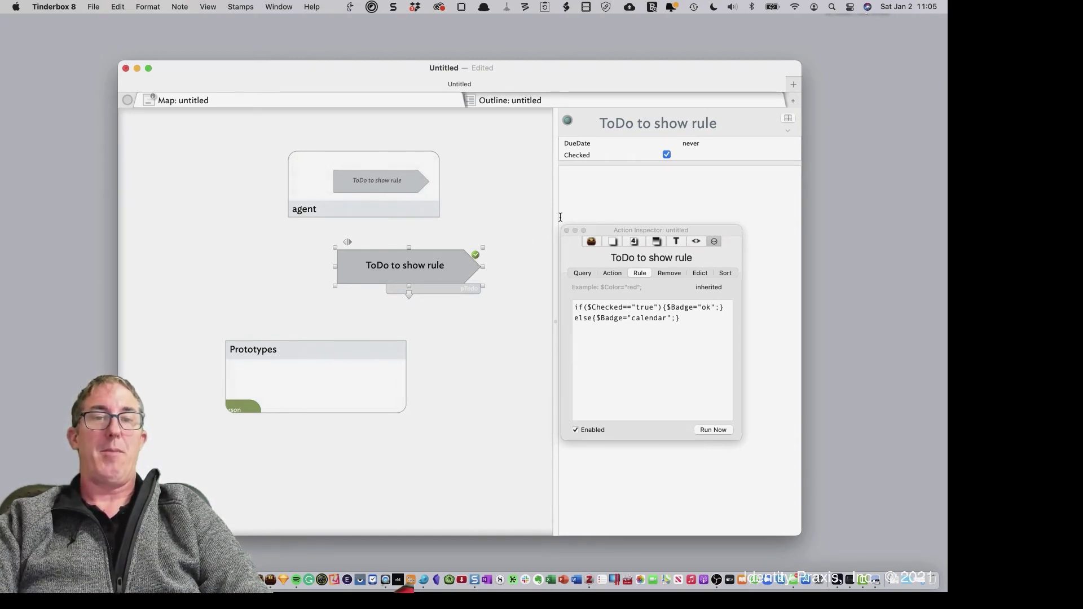
Set the note's DueDate to 1/2/21 3:00 PM
{"action": "left_click", "coordinate": [690, 142]}
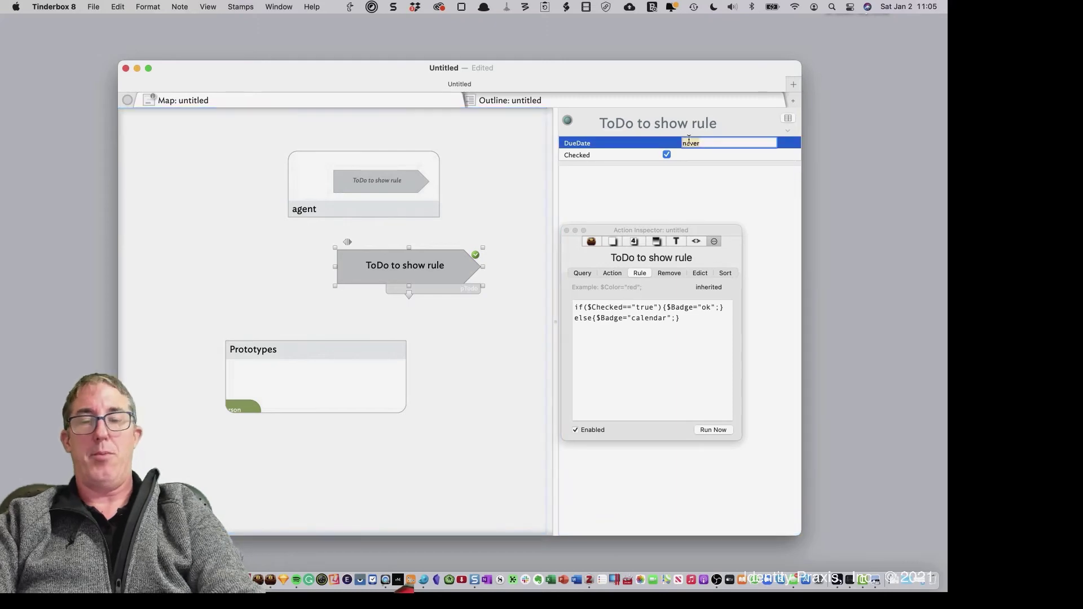
{"action": "key", "text": "BackSpace"}
{"action": "type", "text": "1/2/21 3"}
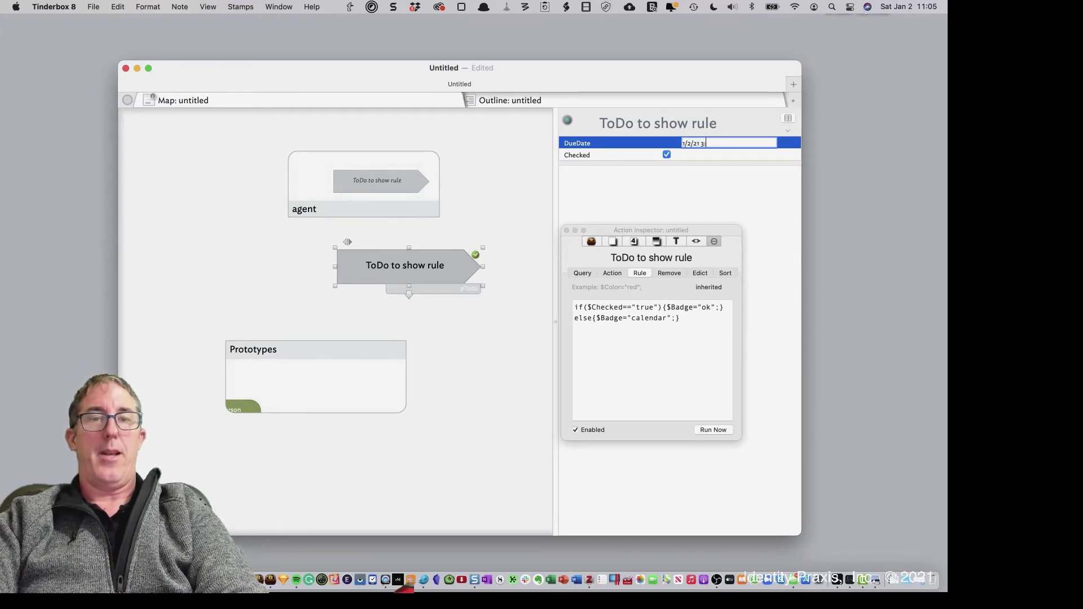
{"action": "type", "text": ":00 p"}
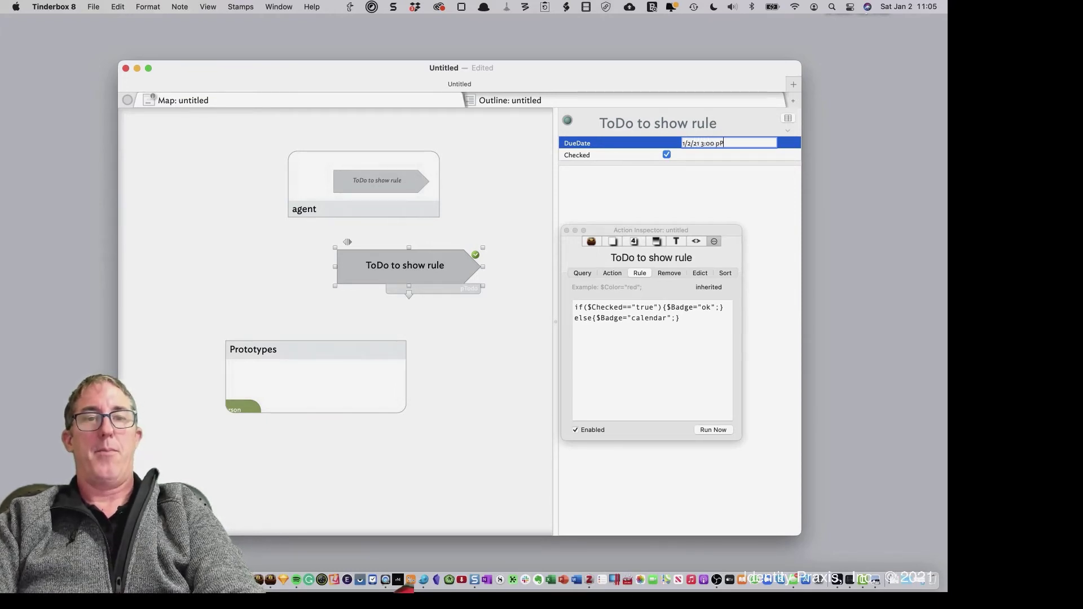
{"action": "type", "text": "m"}
{"action": "key", "text": "Tab"}
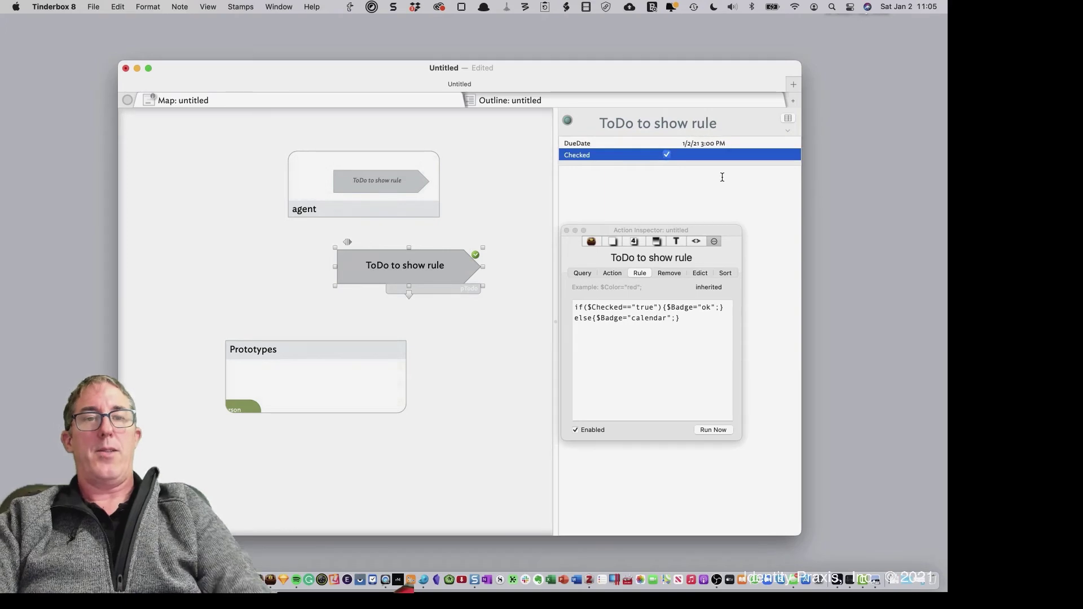
{"action": "left_click", "coordinate": [722, 177]}
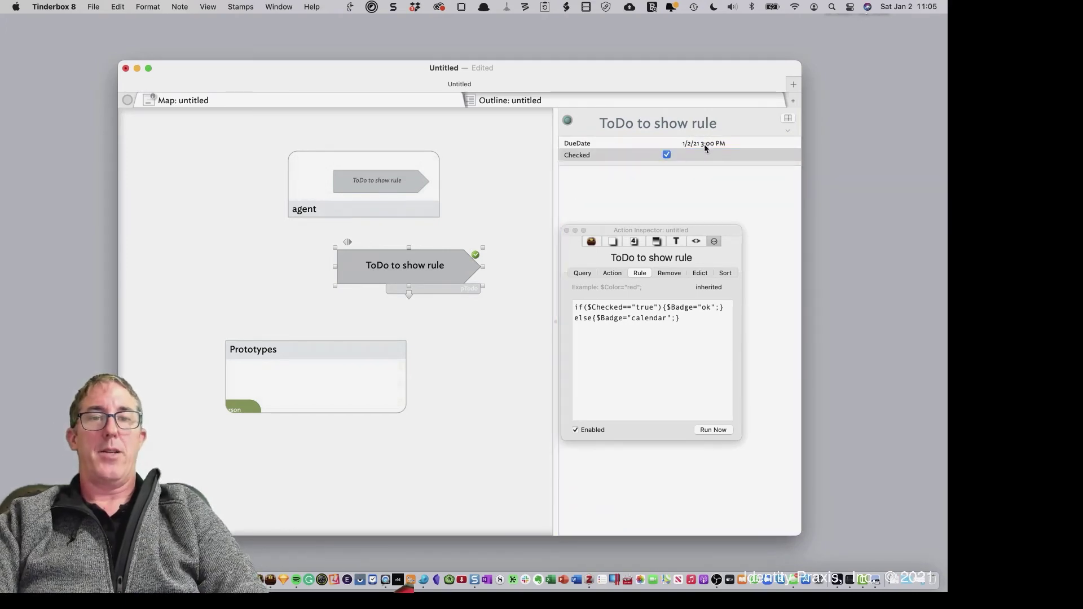
Toggle Checked a few times, ending unchecked so the badge reverts to calendar
{"action": "left_click", "coordinate": [666, 154]}
{"action": "left_click", "coordinate": [666, 154]}
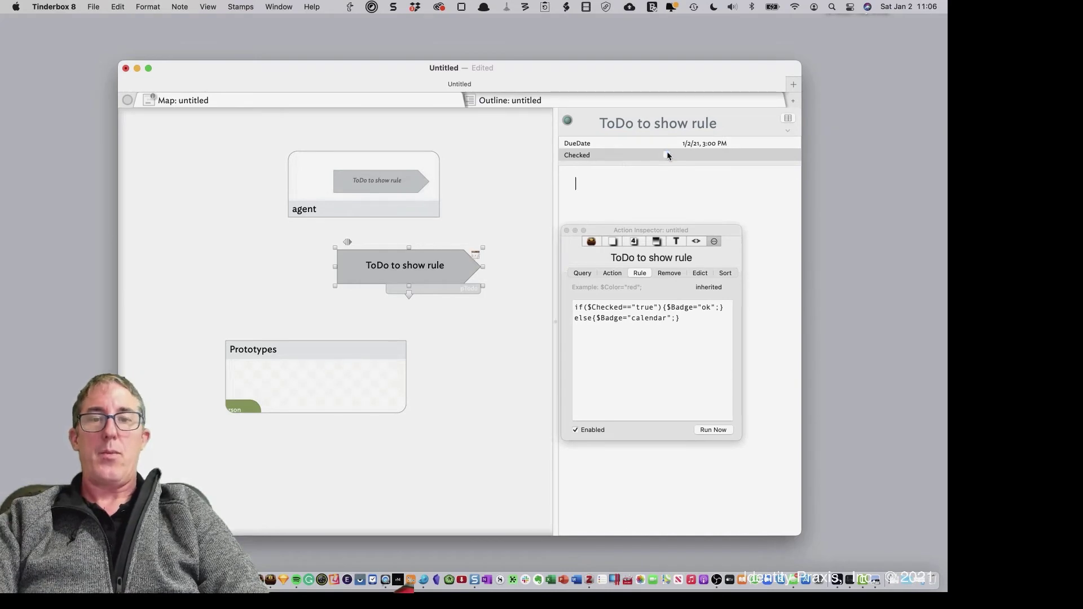
{"action": "left_click", "coordinate": [666, 154]}
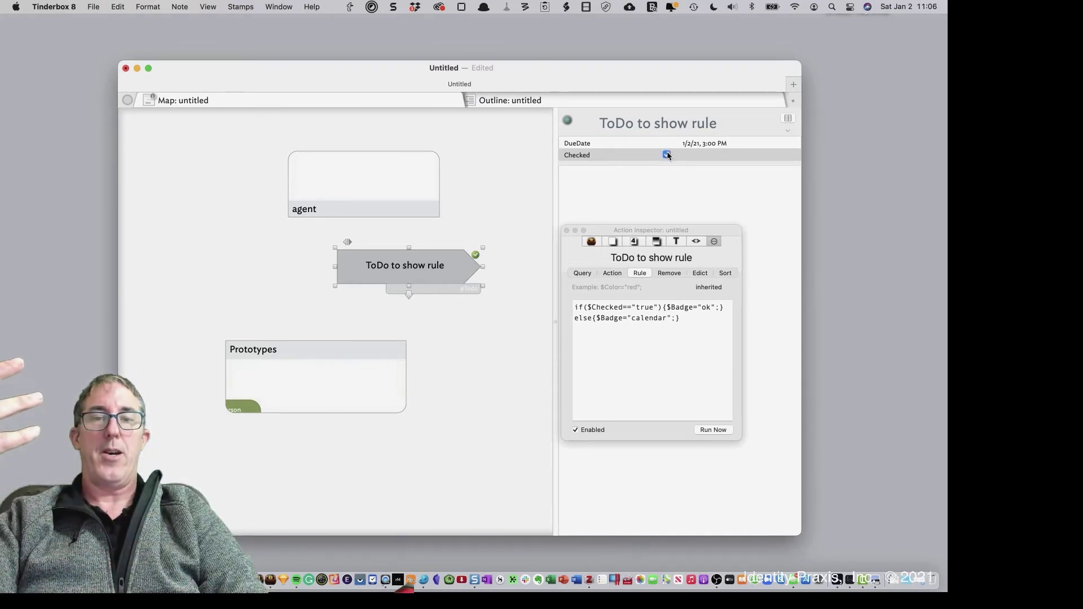
{"action": "left_click", "coordinate": [666, 154]}
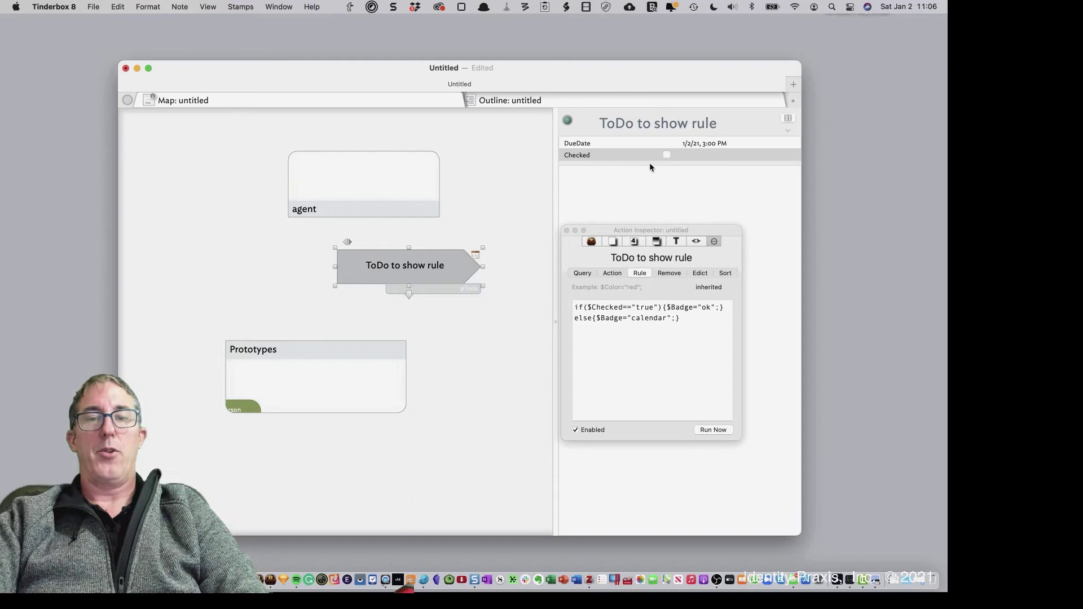
{"action": "left_click", "coordinate": [637, 334]}
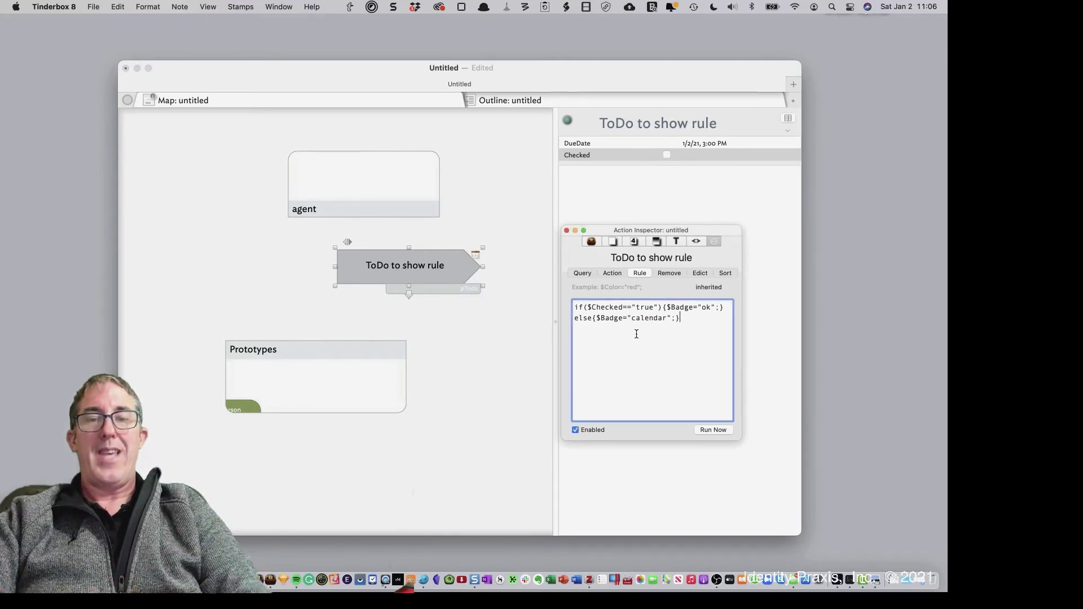
Delete the old ToDo note and select the pTodo prototype inside Prototypes
{"action": "left_click", "coordinate": [437, 271]}
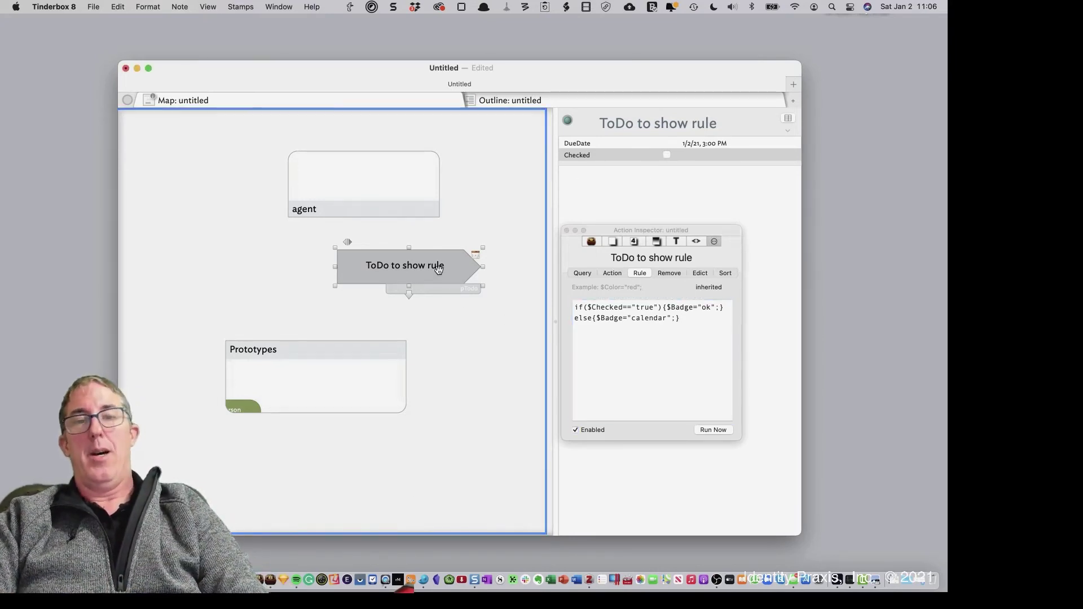
{"action": "key", "text": "BackSpace"}
{"action": "left_click", "coordinate": [321, 390]}
{"action": "double_click", "coordinate": [321, 391]}
{"action": "left_click", "coordinate": [364, 315]}
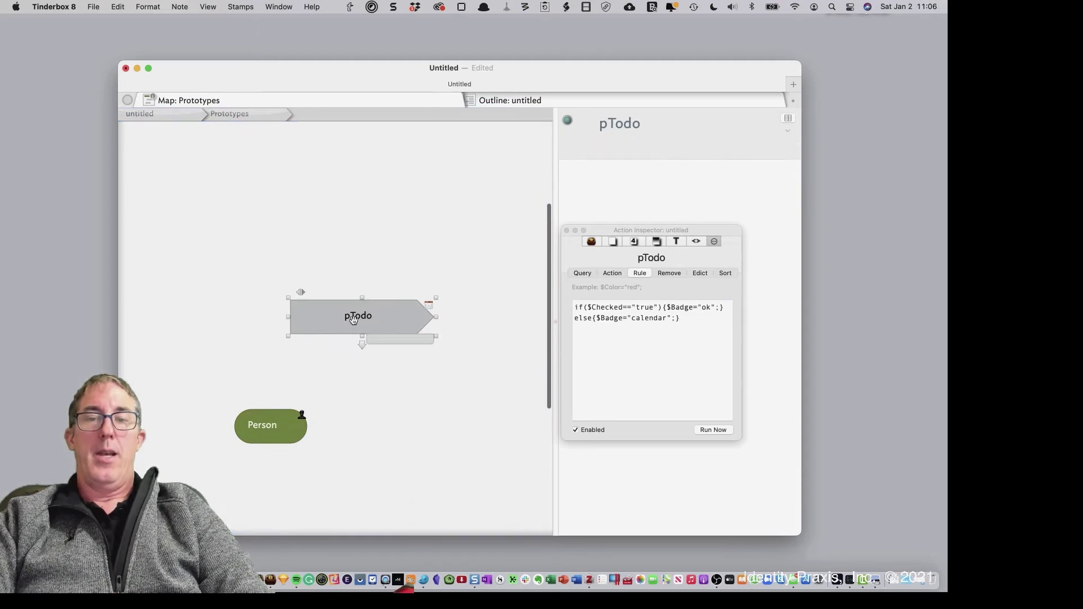
Cut the badge code out of pTodo's rule and paste it into its edict
{"action": "left_click", "coordinate": [671, 319]}
{"action": "key", "text": "super+a"}
{"action": "key", "text": "super+x"}
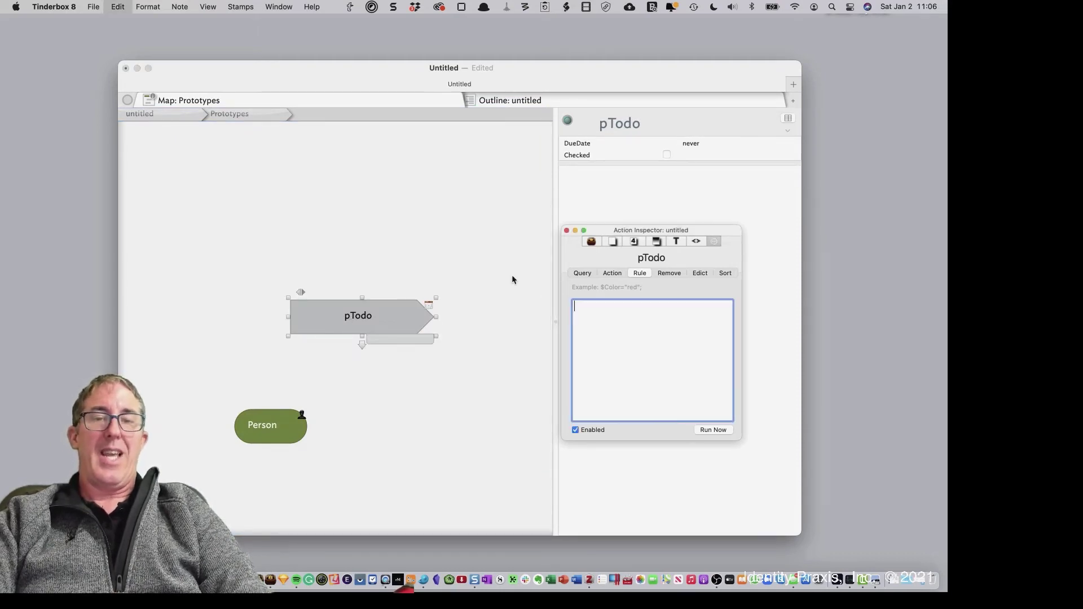
{"action": "left_click", "coordinate": [700, 274]}
{"action": "key", "text": "super+v"}
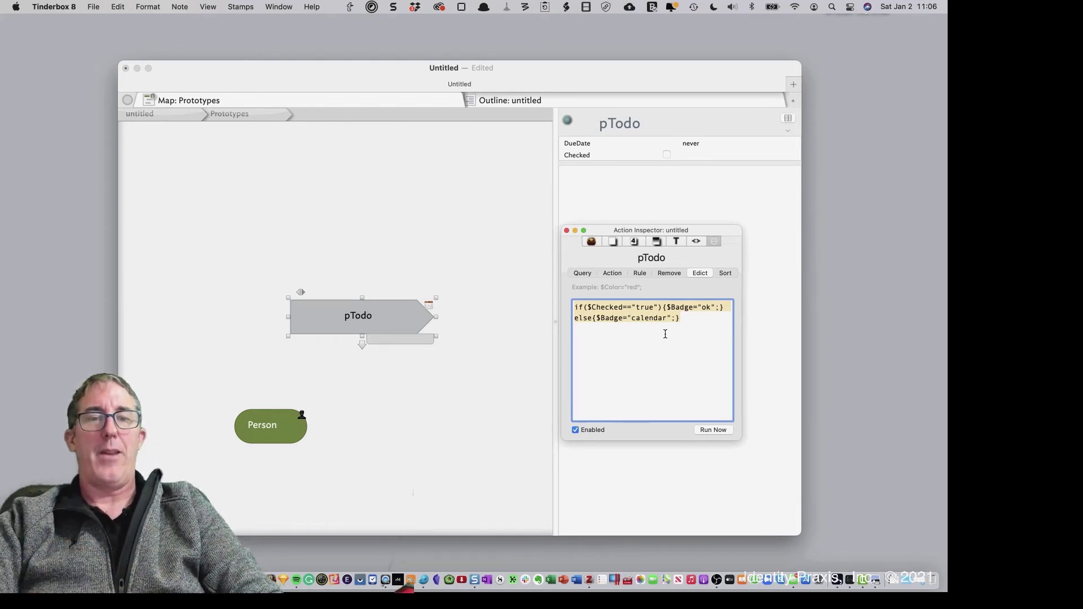
{"action": "left_click", "coordinate": [665, 339]}
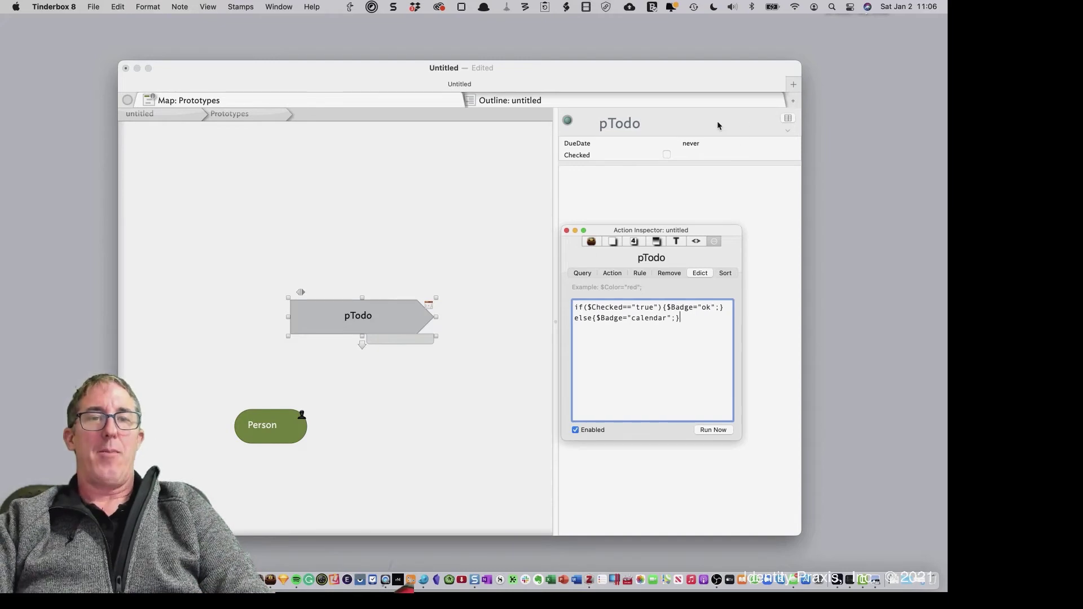
{"action": "left_click", "coordinate": [787, 118]}
{"action": "type", "text": "DueDate Checked Ed"}
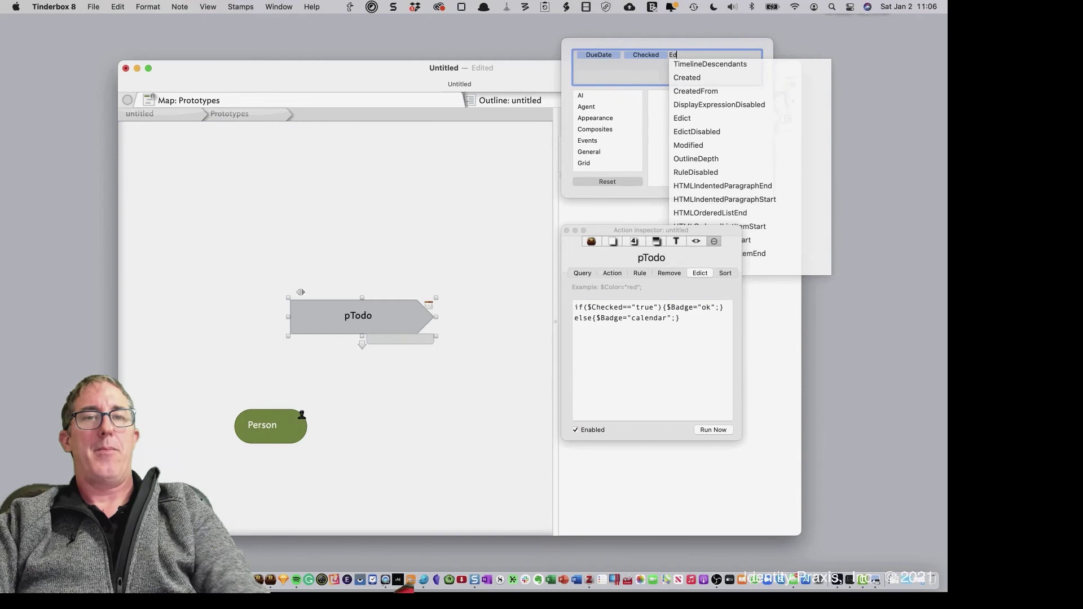
{"action": "type", "text": "nd"}
Add EndDate as a pTodo key attribute and move it between DueDate and Checked
{"action": "key", "text": "Return"}
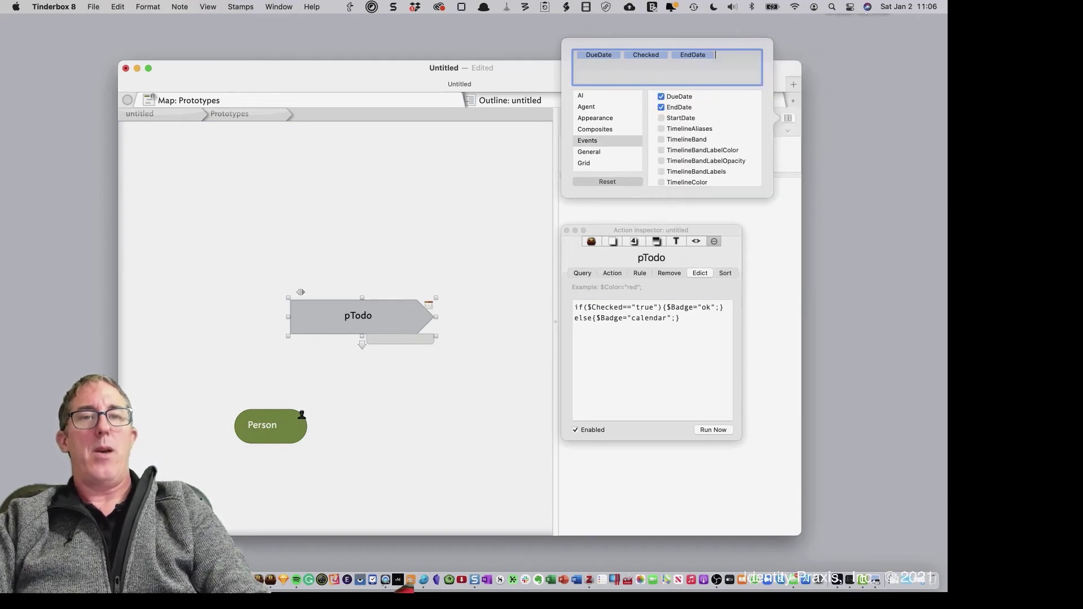
{"action": "left_click", "coordinate": [761, 241]}
{"action": "left_click_drag", "start_coordinate": [610, 168], "coordinate": [590, 160]}
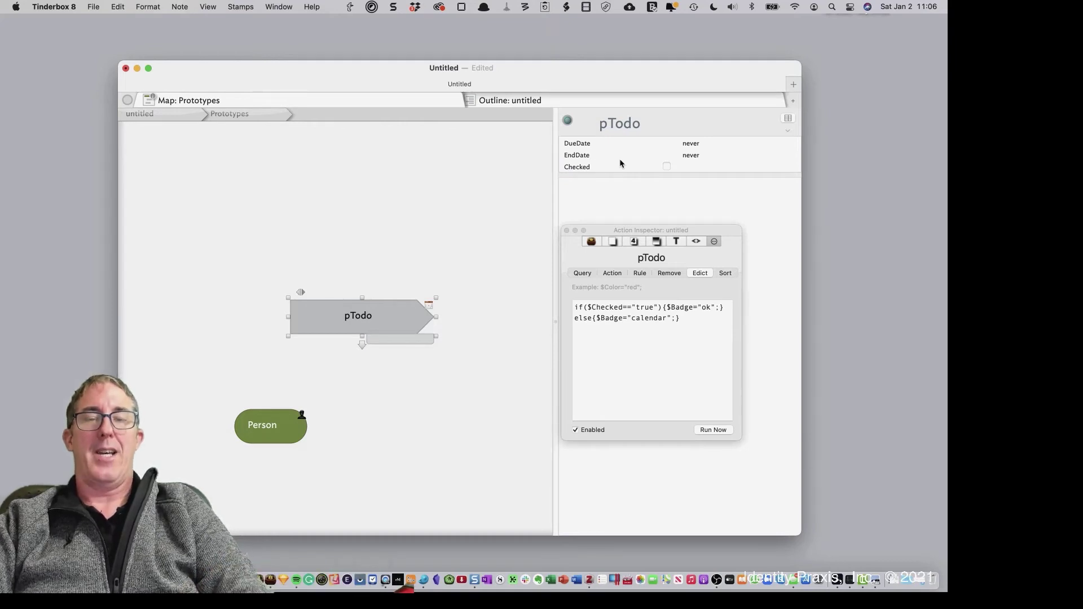
{"action": "left_click", "coordinate": [669, 335]}
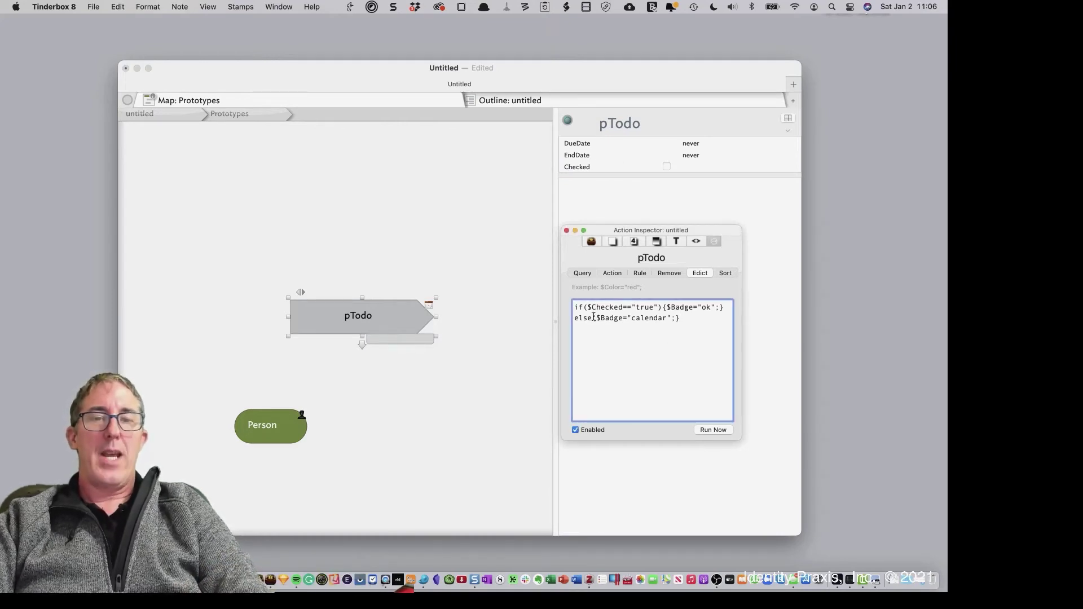
Add $EndDate="today"; inside the edict's if branch
{"action": "left_click", "coordinate": [720, 308]}
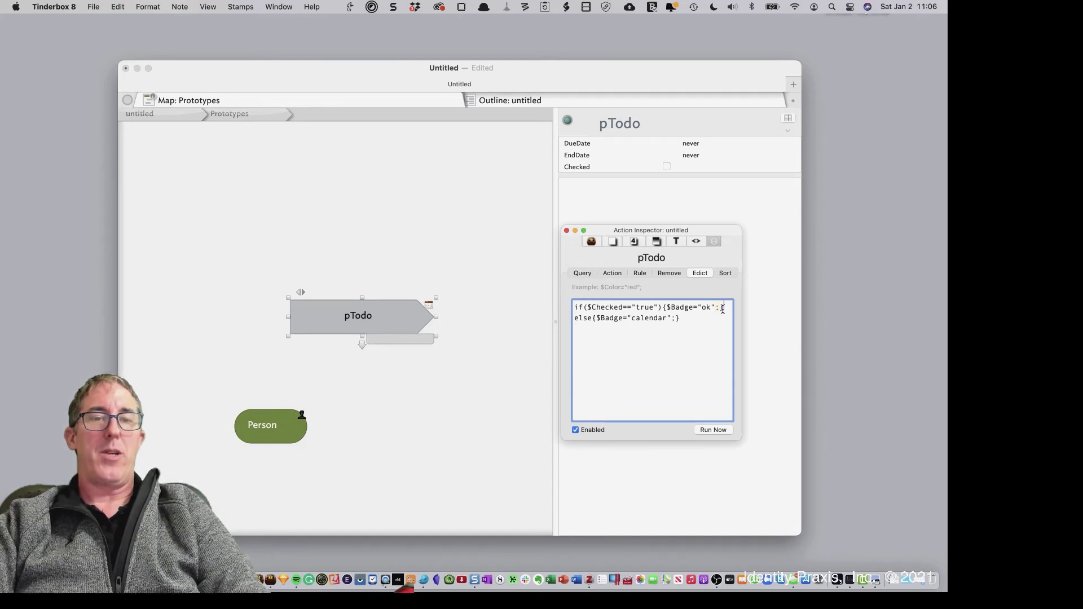
{"action": "type", "text": "$"}
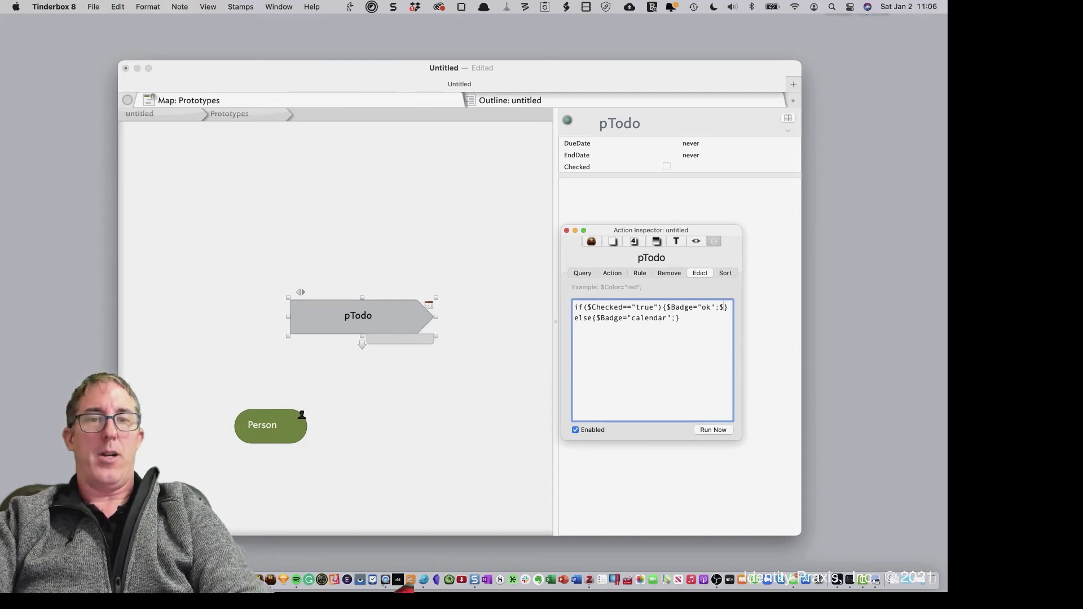
{"action": "type", "text": "E"}
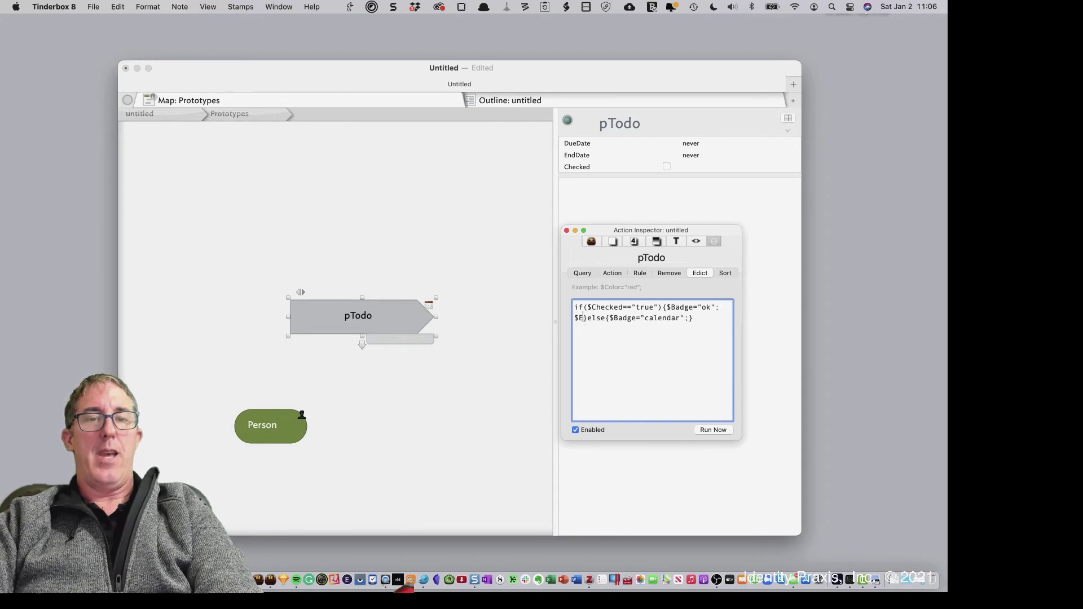
{"action": "type", "text": "nd"}
{"action": "key", "text": "Down"}
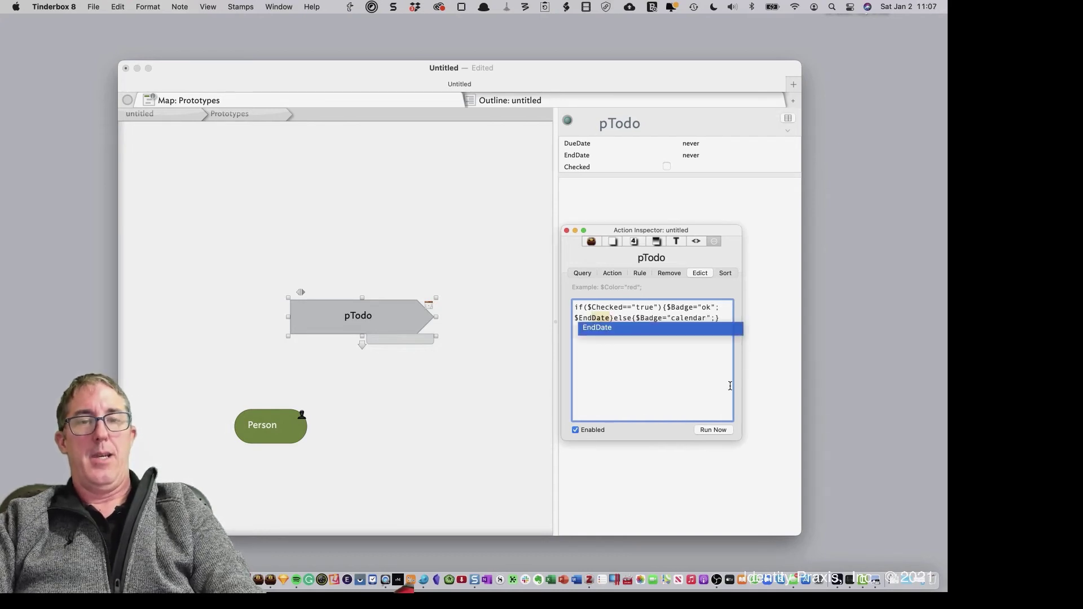
{"action": "key", "text": "Return"}
{"action": "type", "text": "=\""}
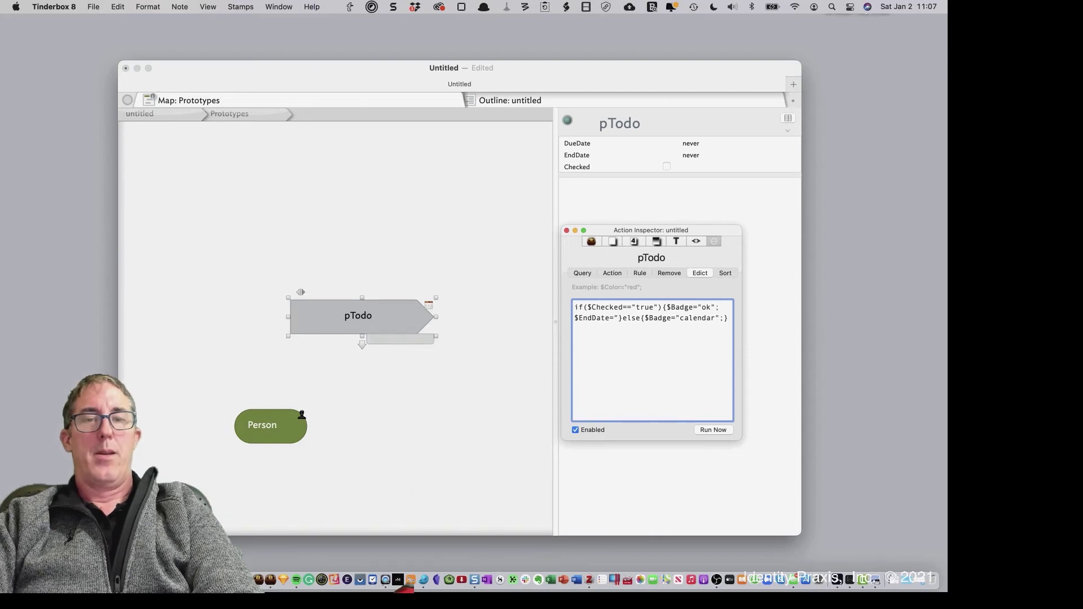
{"action": "type", "text": "today"}
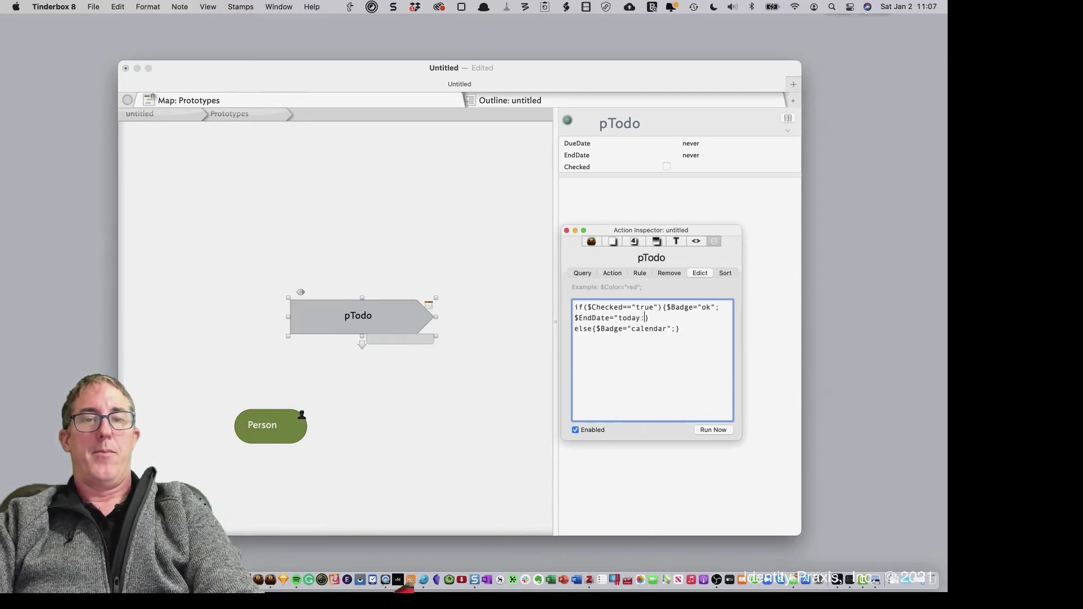
{"action": "key", "text": "BackSpace"}
{"action": "key", "text": "BackSpace"}
{"action": "key", "text": "BackSpace"}
{"action": "key", "text": "BackSpace"}
{"action": "key", "text": "BackSpace"}
{"action": "type", "text": "now"}
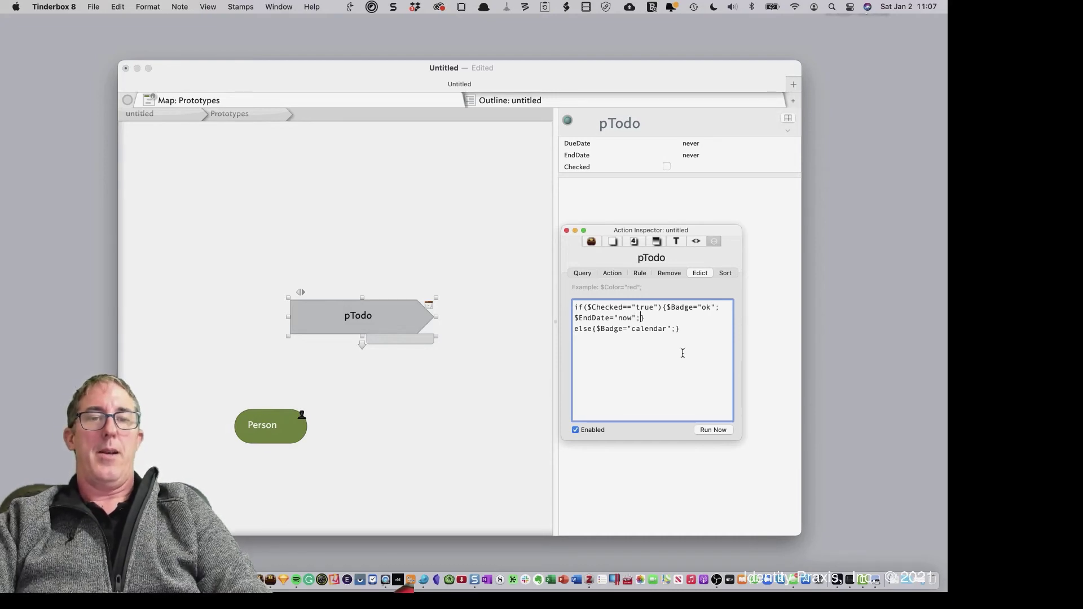
{"action": "double_click", "coordinate": [624, 317]}
{"action": "type", "text": "today"}
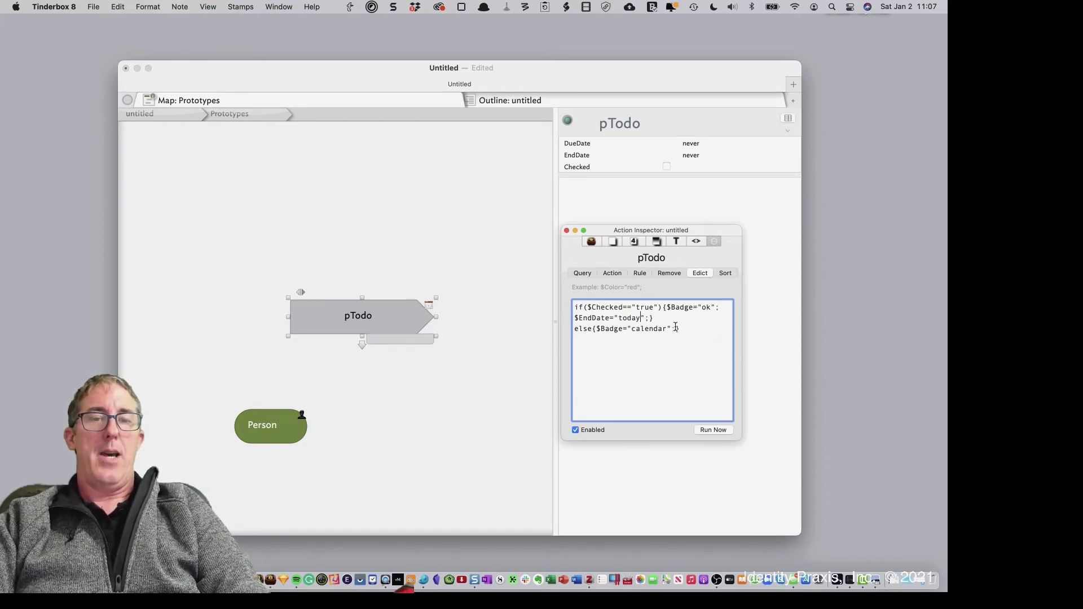
Add $EndDate="never"; inside the edict's else branch
{"action": "left_click", "coordinate": [675, 327]}
{"action": "type", "text": ";$}"}
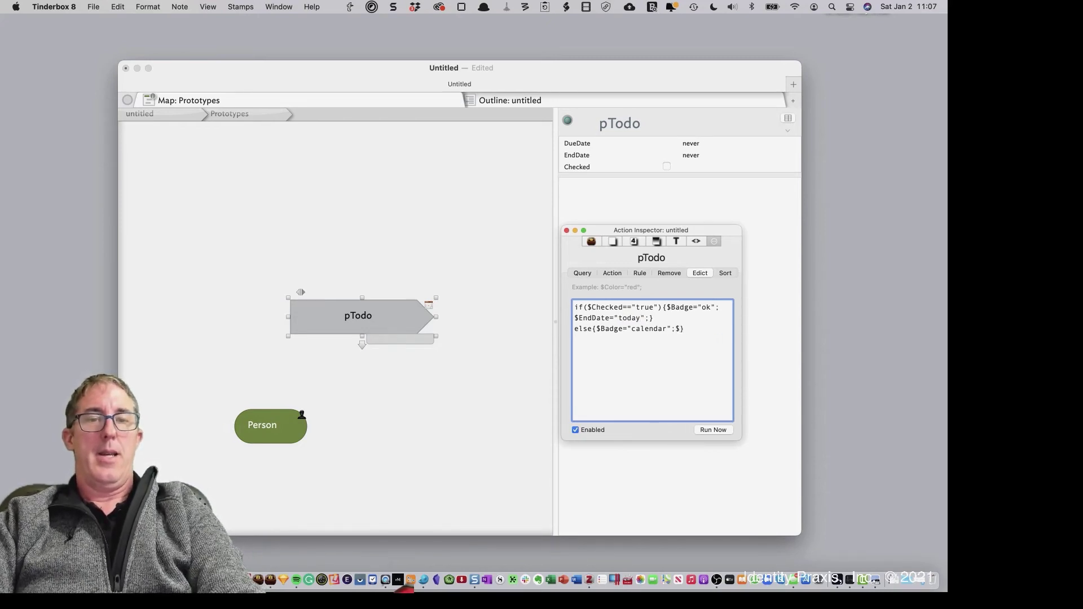
{"action": "type", "text": "End"}
{"action": "key", "text": "Down"}
{"action": "key", "text": "Return"}
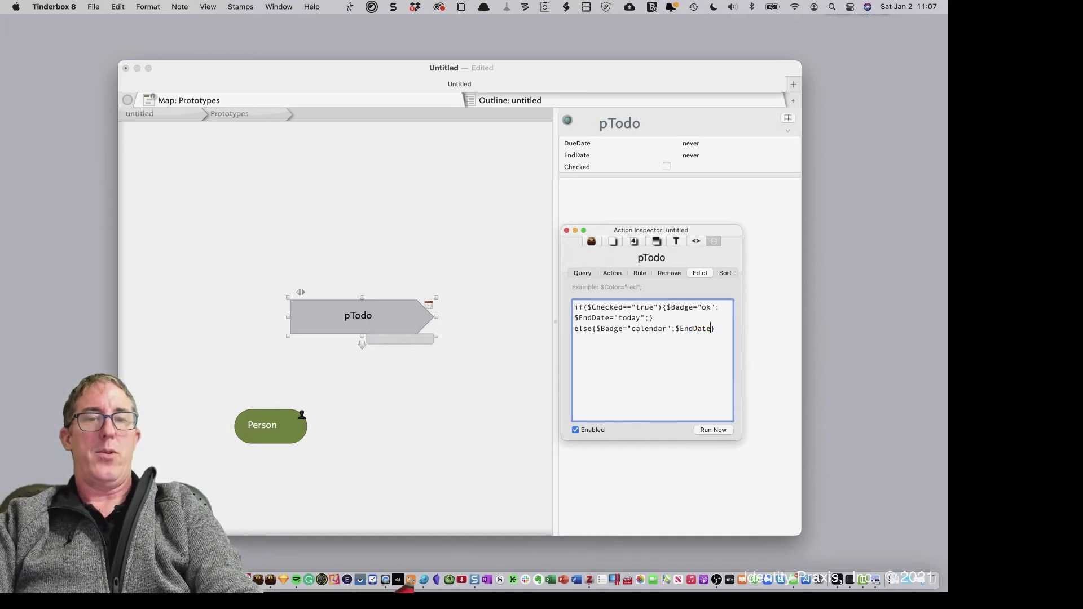
{"action": "type", "text": "=\""}
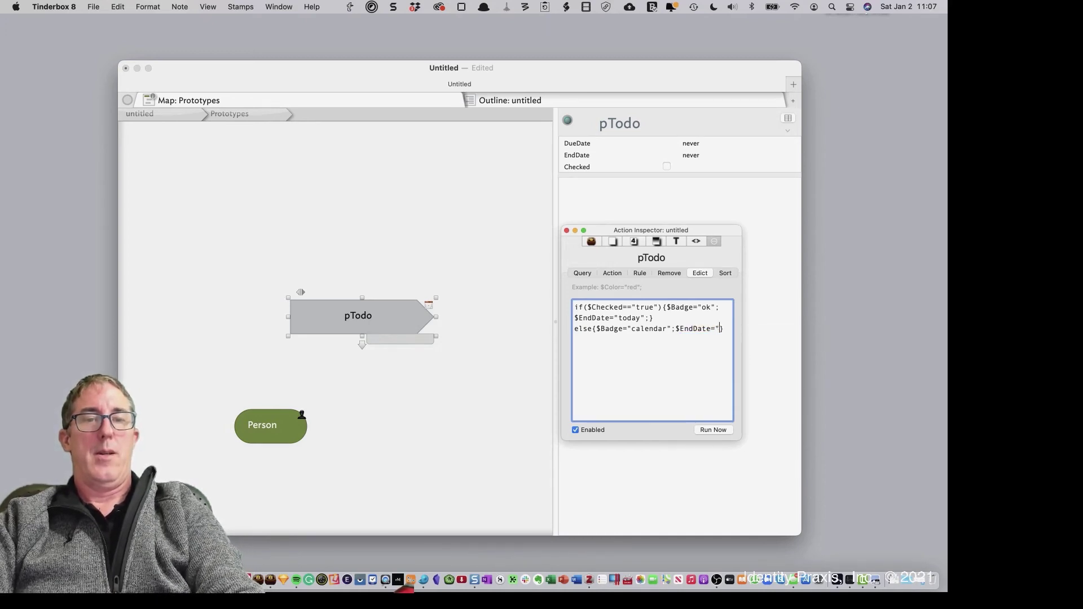
{"action": "type", "text": "never\";"}
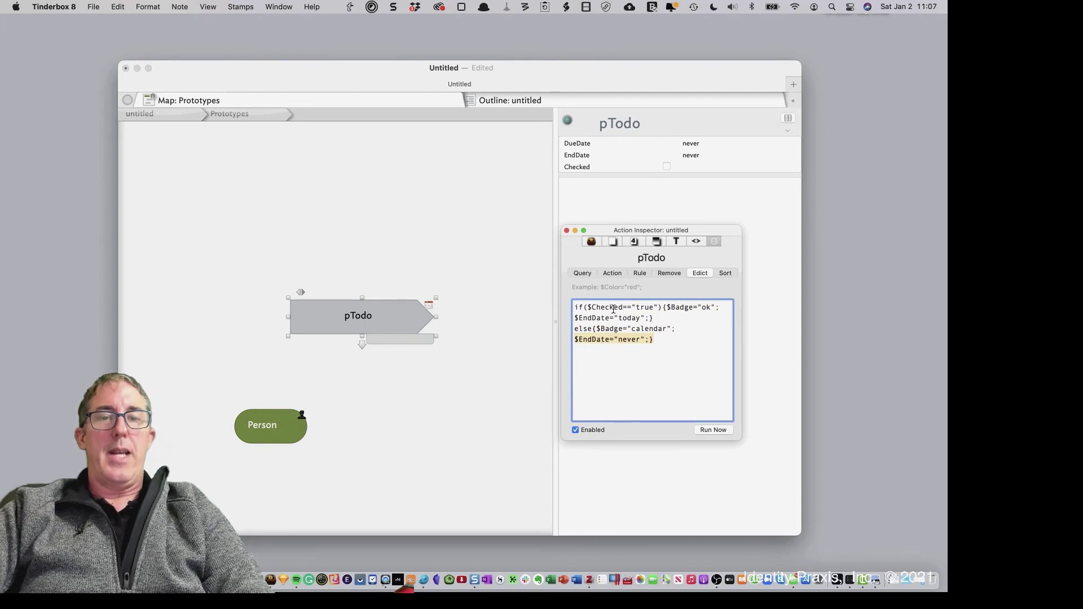
{"action": "left_click", "coordinate": [697, 308]}
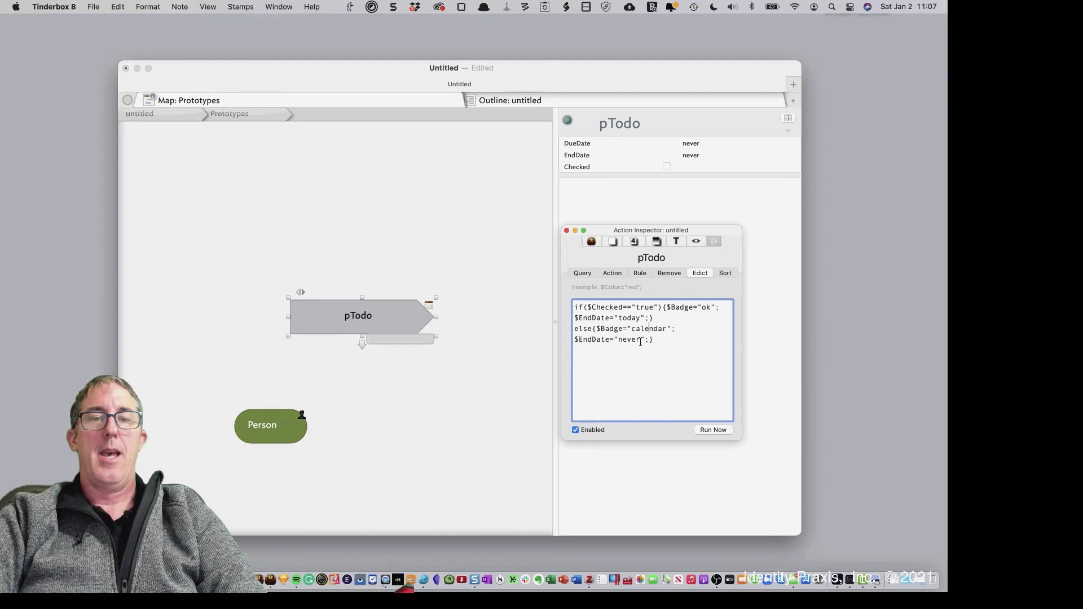
Create a top-level note 'here is a new ToDo' and assign it the pTodo prototype
{"action": "left_click", "coordinate": [254, 164]}
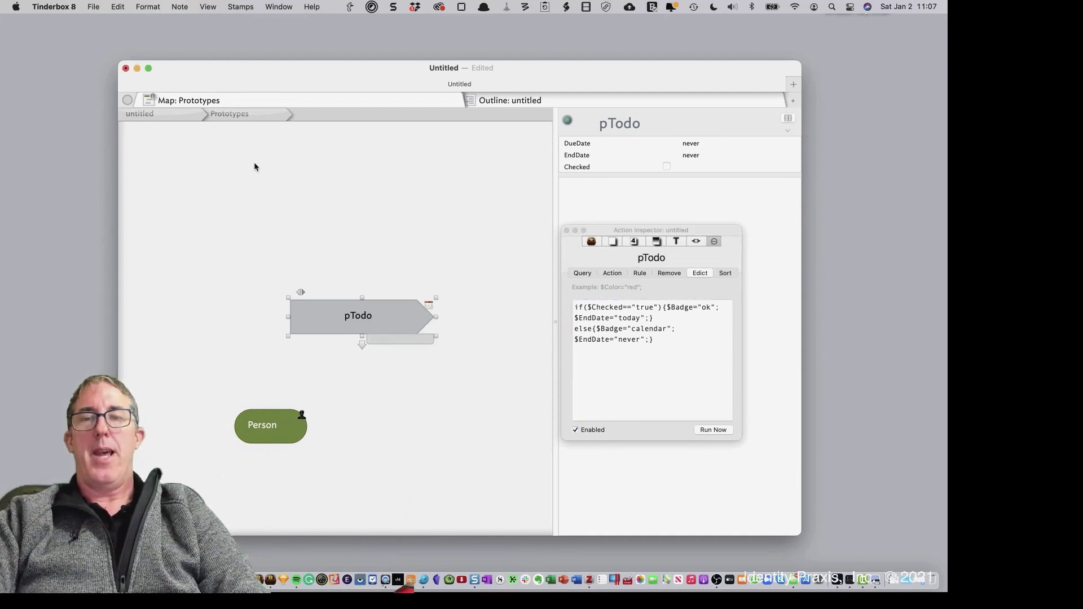
{"action": "left_click", "coordinate": [185, 115]}
{"action": "double_click", "coordinate": [360, 271]}
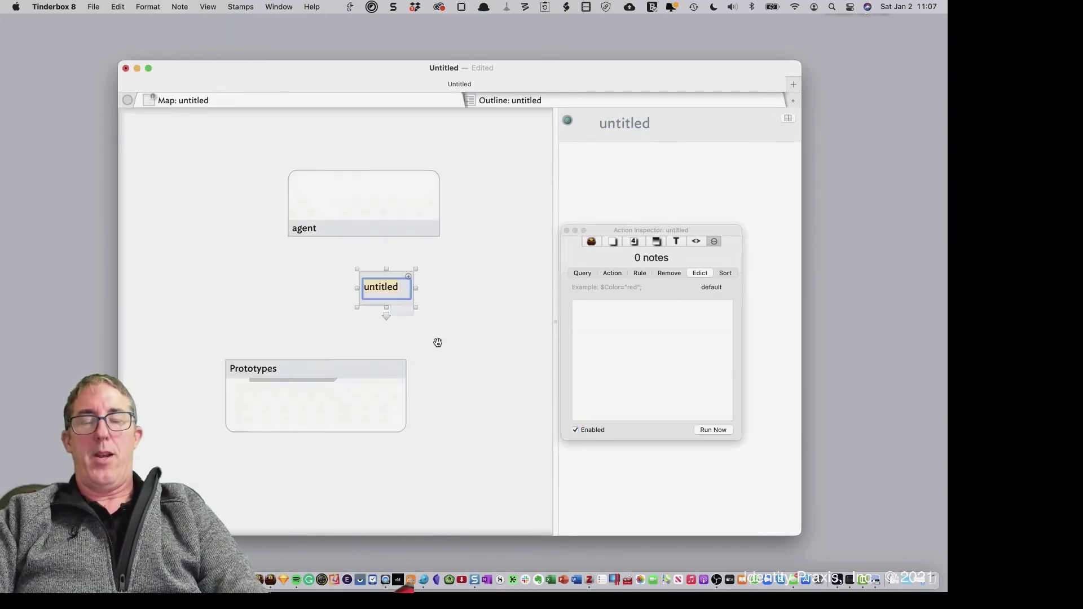
{"action": "type", "text": "here"}
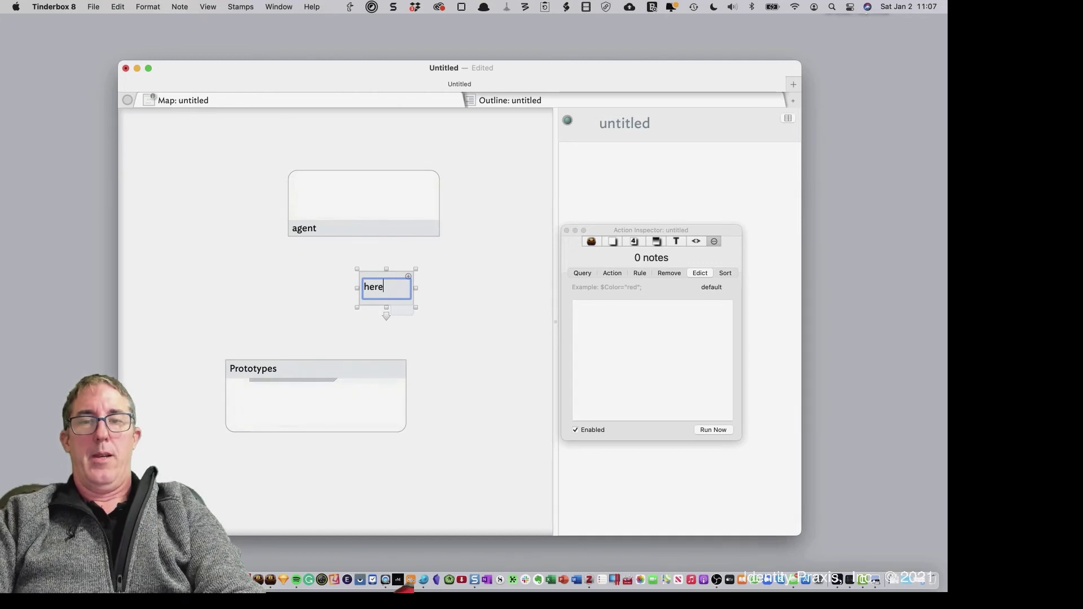
{"action": "type", "text": " is a new To"}
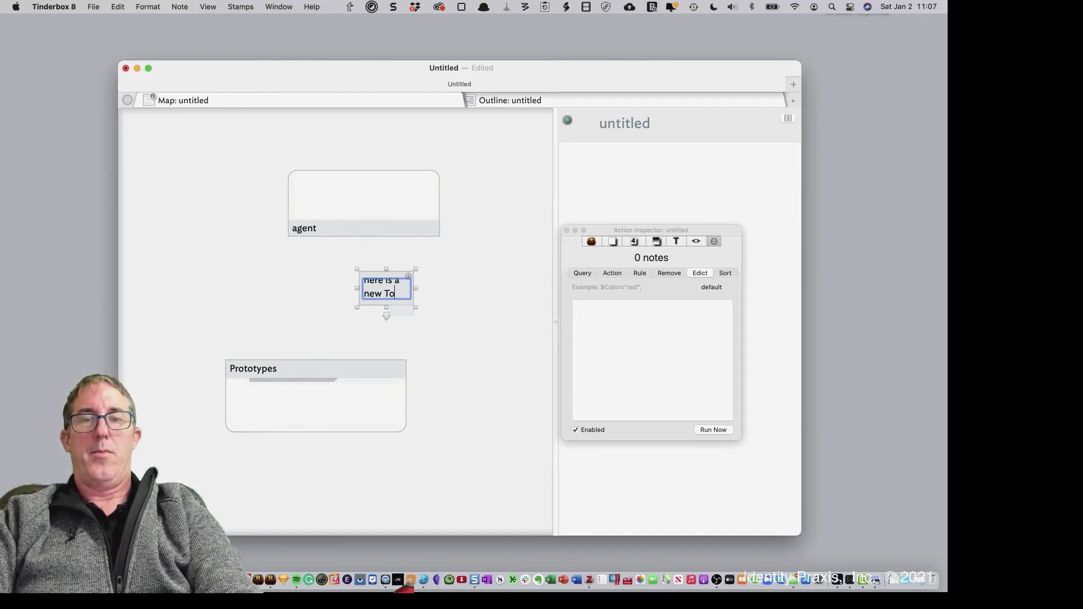
{"action": "type", "text": "Do"}
{"action": "key", "text": "Return"}
{"action": "left_click", "coordinate": [406, 311]}
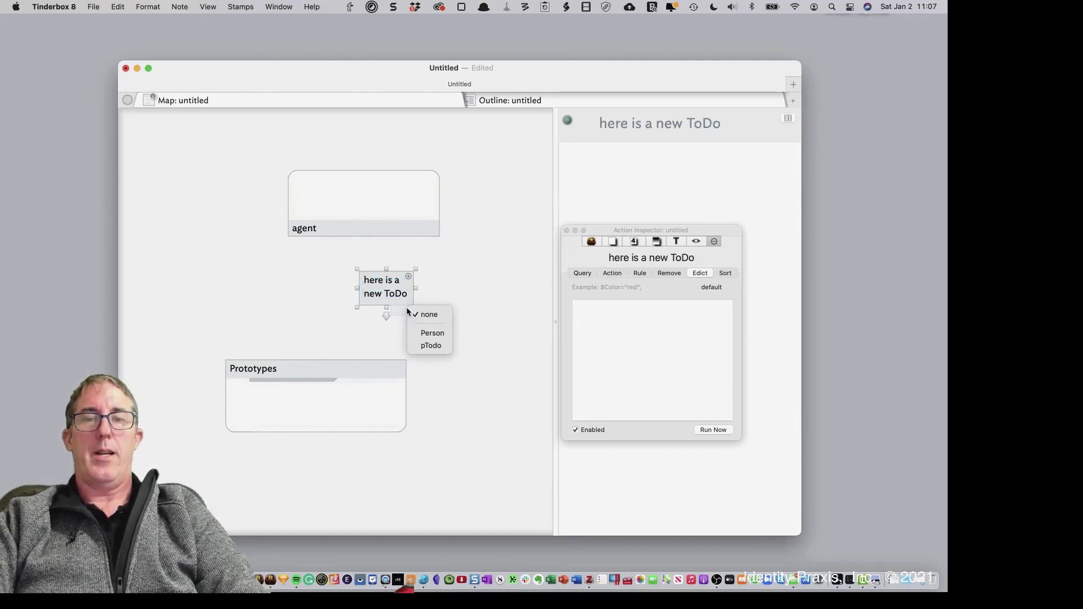
{"action": "left_click", "coordinate": [431, 345]}
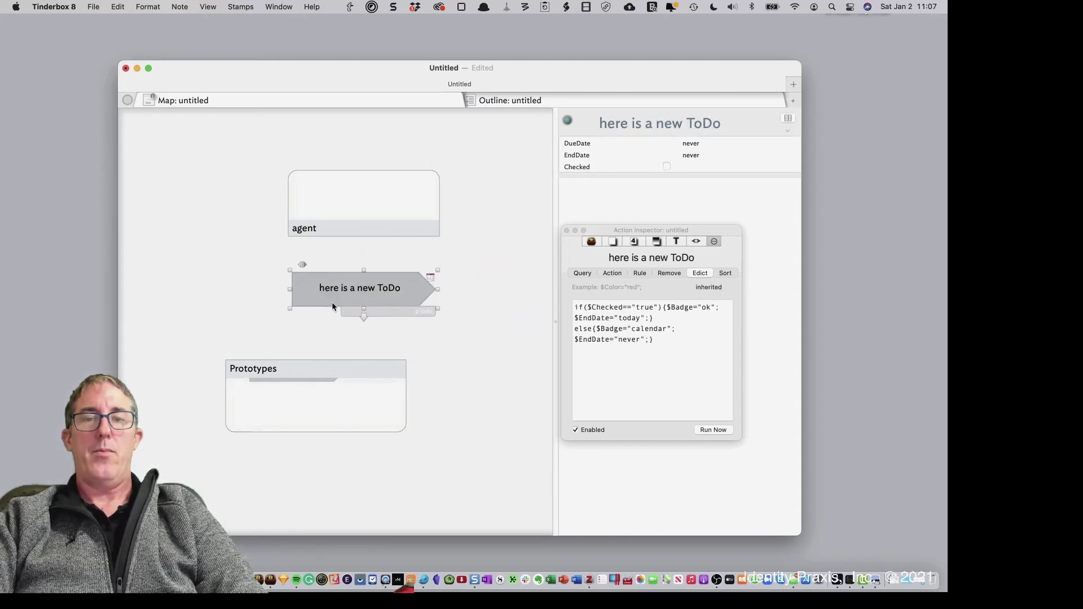
{"action": "left_click", "coordinate": [440, 333]}
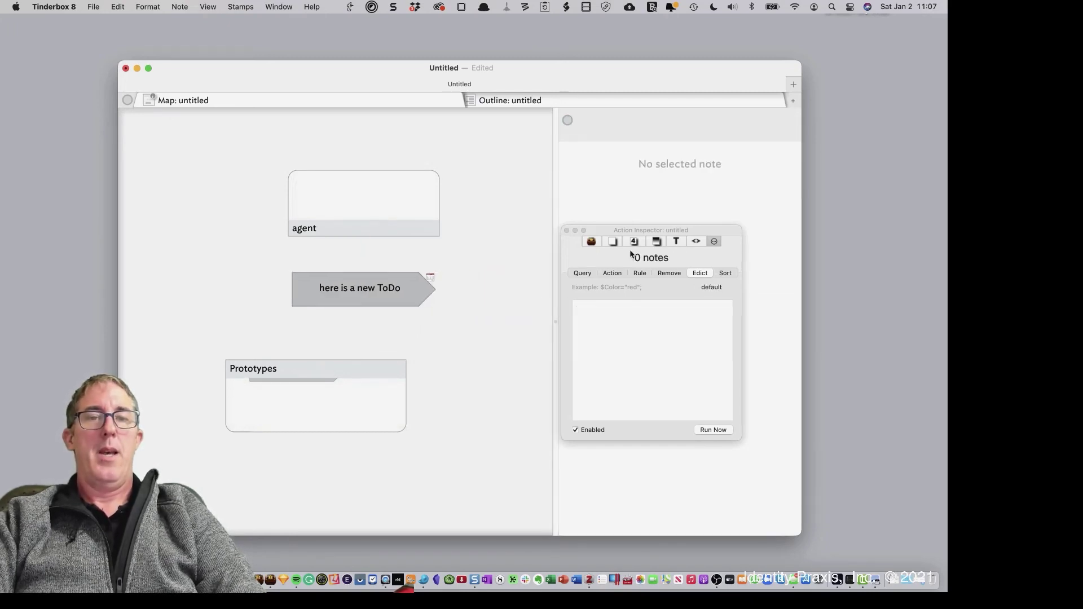
Set the new ToDo's DueDate to 1/2/21 3:00 PM
{"action": "left_click", "coordinate": [421, 281]}
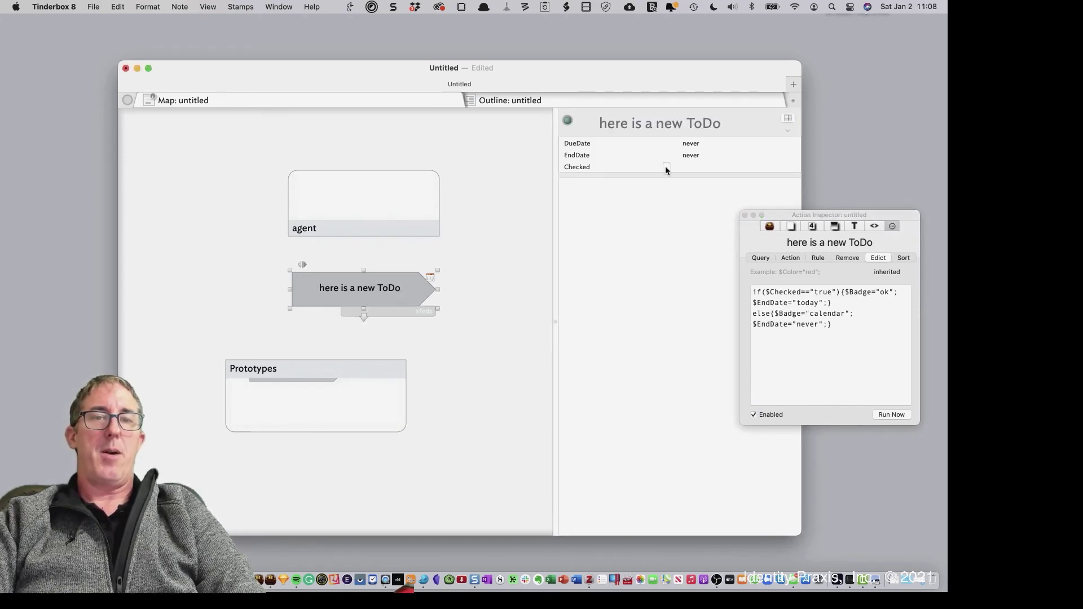
{"action": "left_click", "coordinate": [703, 143]}
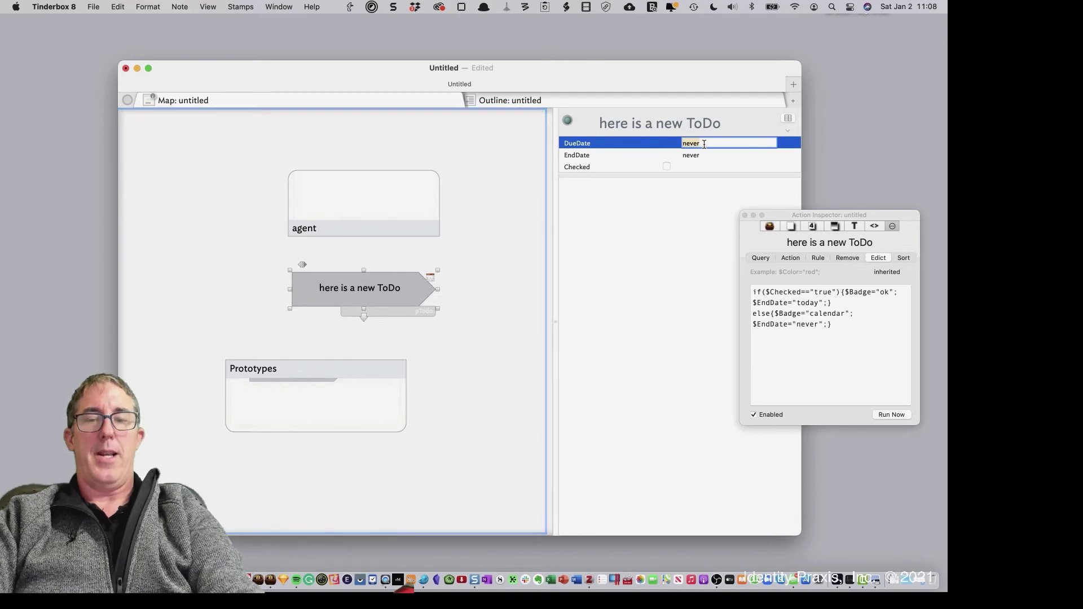
{"action": "type", "text": "1/2/21 3:0"}
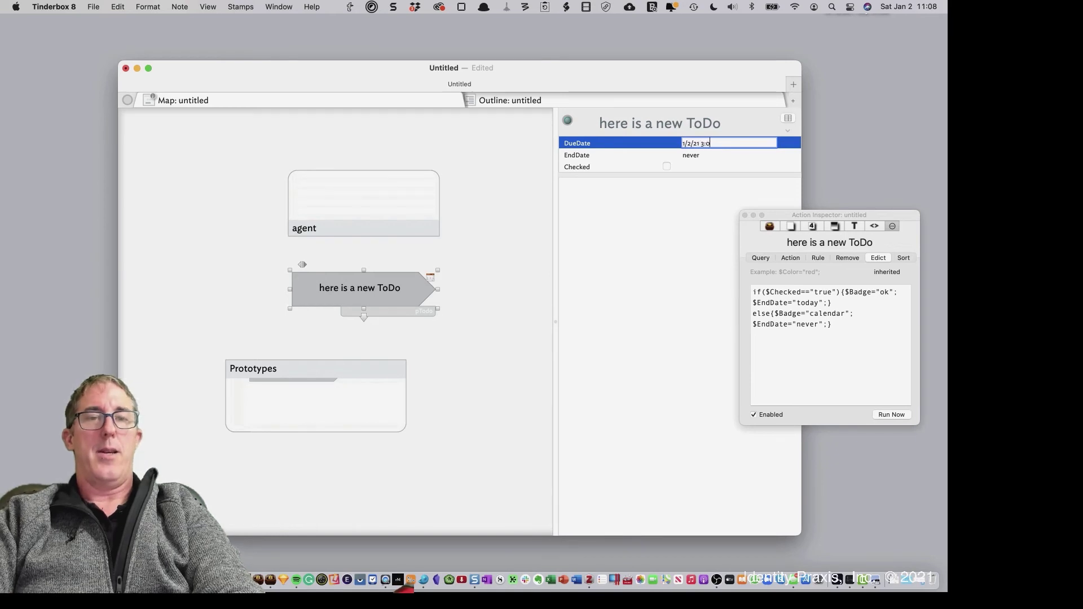
{"action": "type", "text": "0 PM"}
{"action": "key", "text": "Tab"}
{"action": "left_click", "coordinate": [679, 267]}
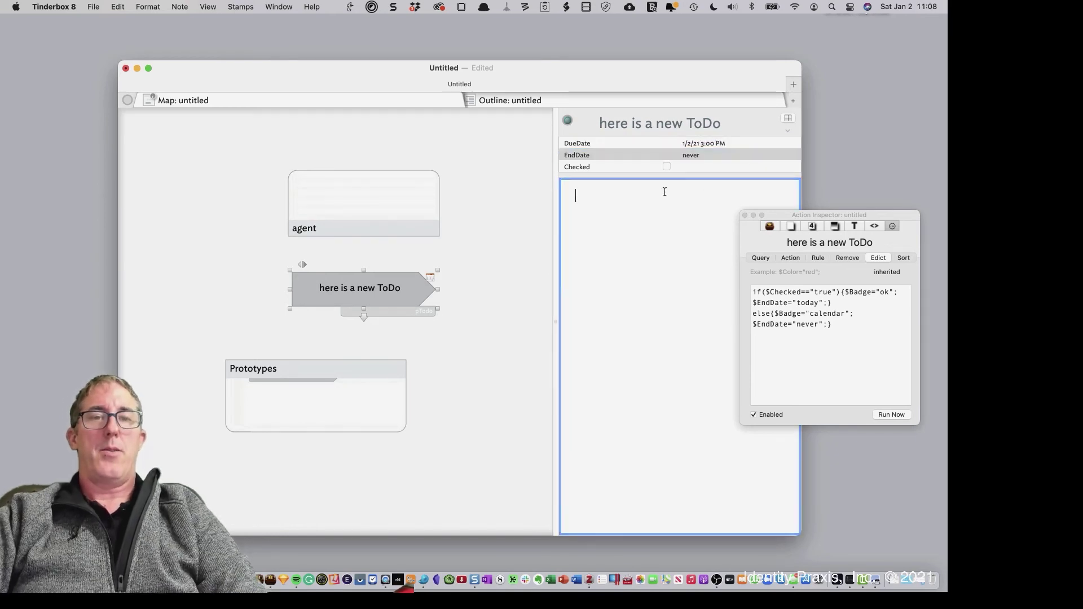
Tick Checked, untick it, and tick it again to earn the ok badge and EndDate
{"action": "left_click", "coordinate": [666, 167]}
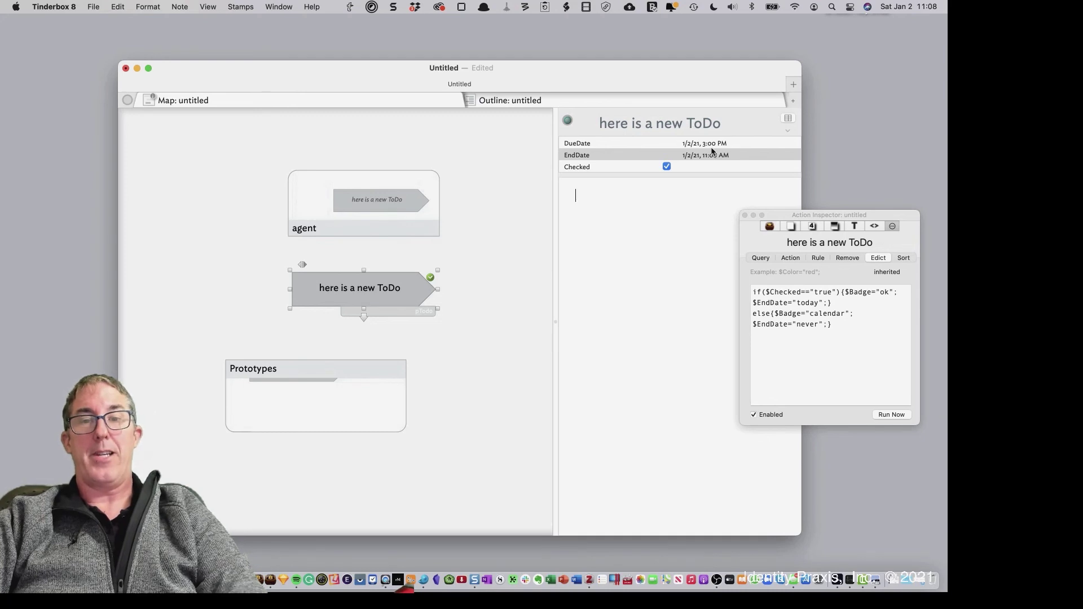
{"action": "left_click", "coordinate": [666, 166]}
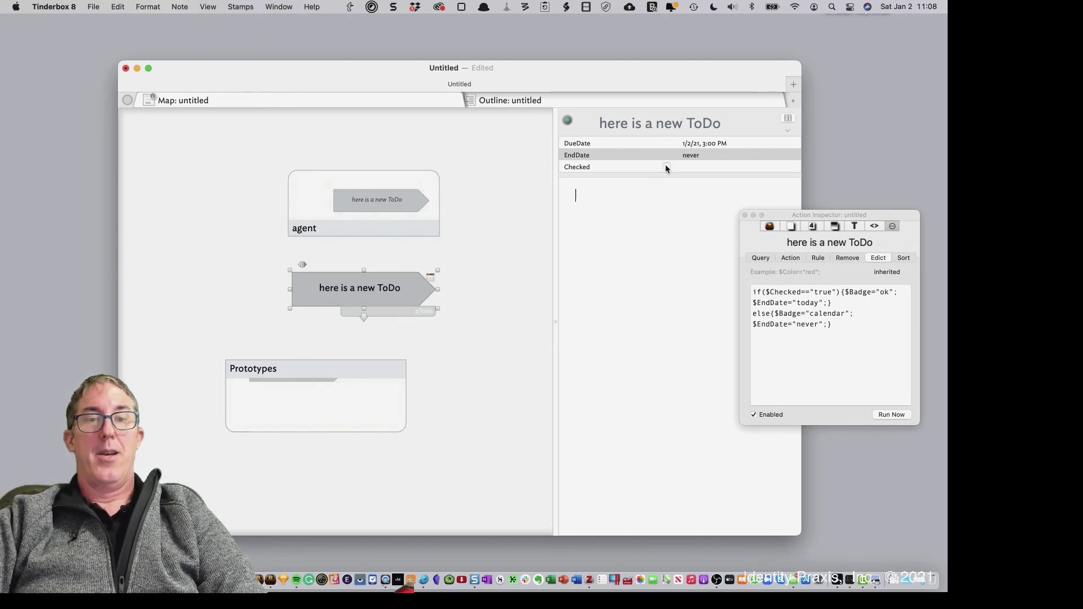
{"action": "left_click", "coordinate": [666, 166]}
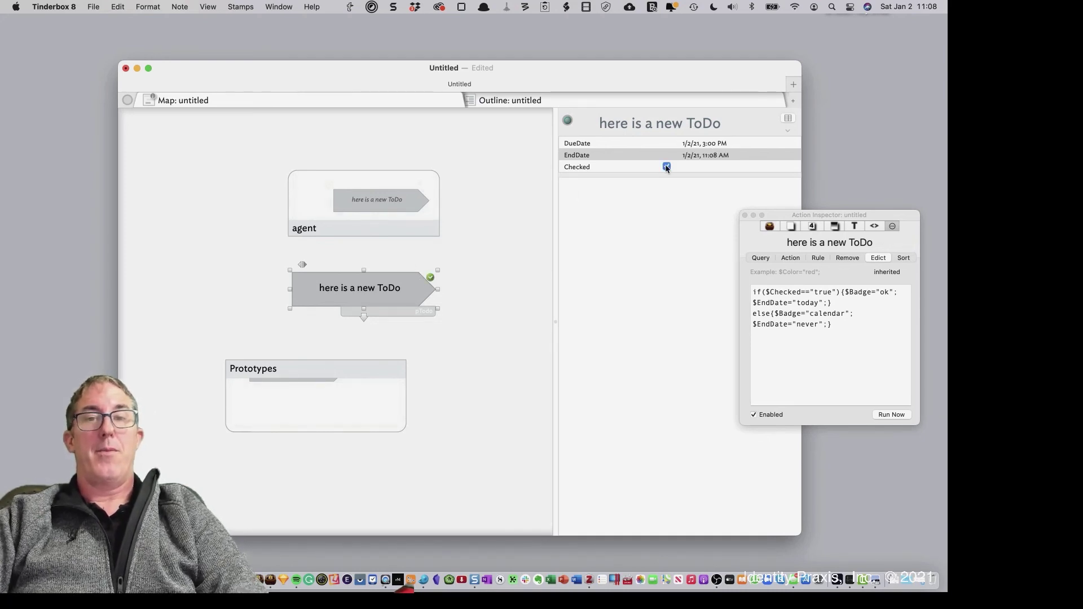
Create a note 'Here is another ToDo' using the pTodo prototype
{"action": "double_click", "coordinate": [164, 183]}
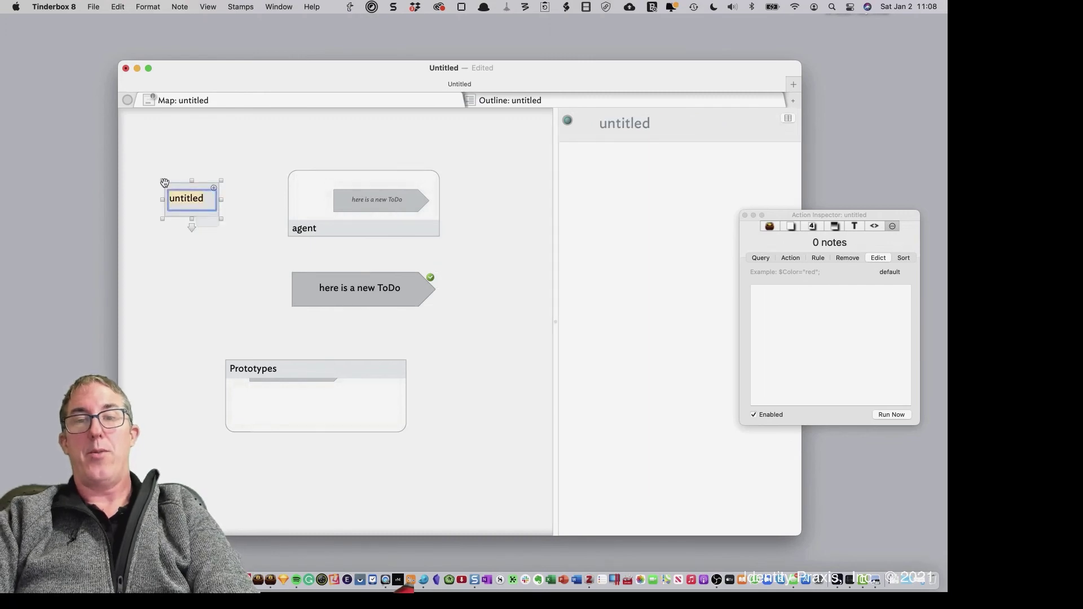
{"action": "type", "text": "Here"}
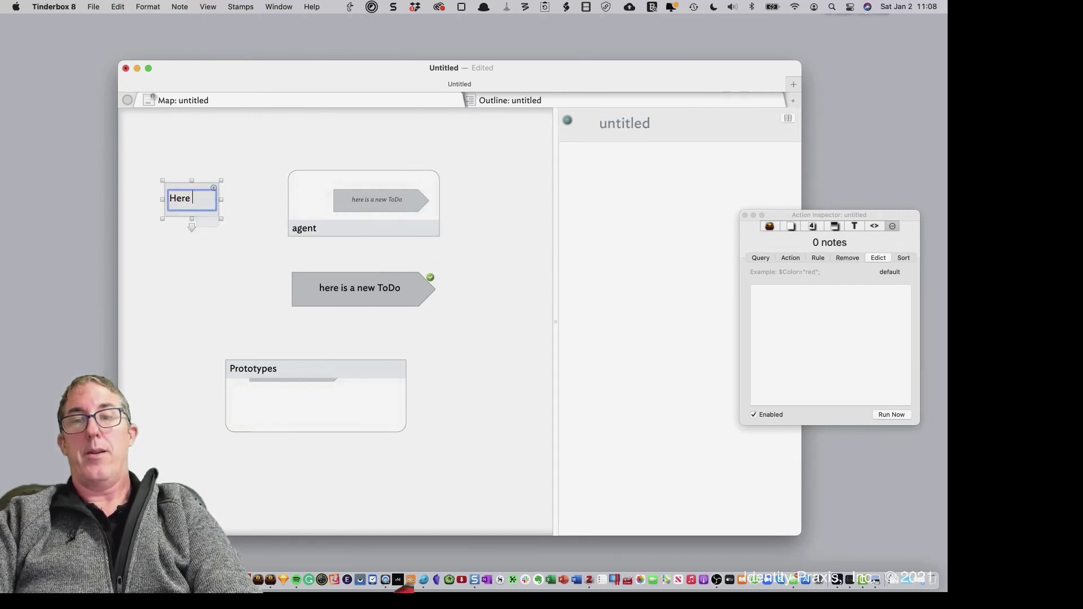
{"action": "type", "text": " is another Tod"}
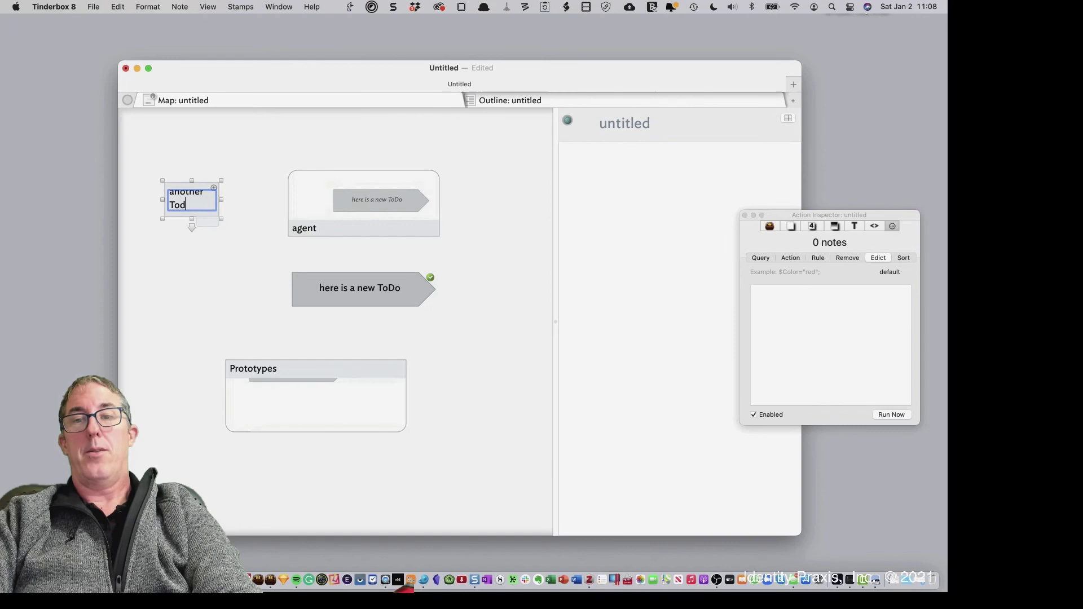
{"action": "type", "text": "Do"}
{"action": "key", "text": "Return"}
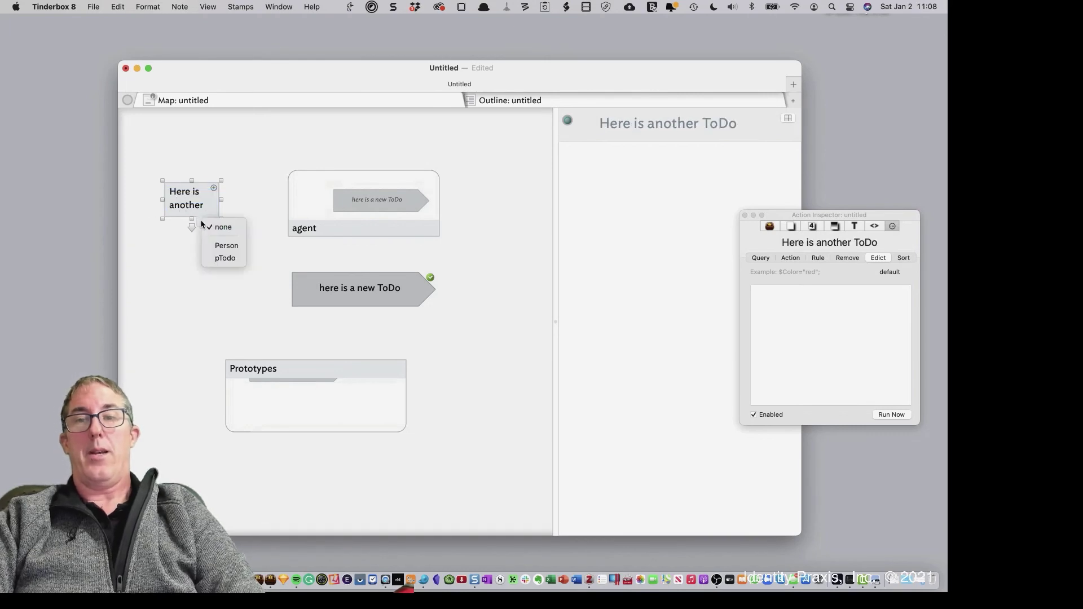
{"action": "left_click", "coordinate": [201, 221]}
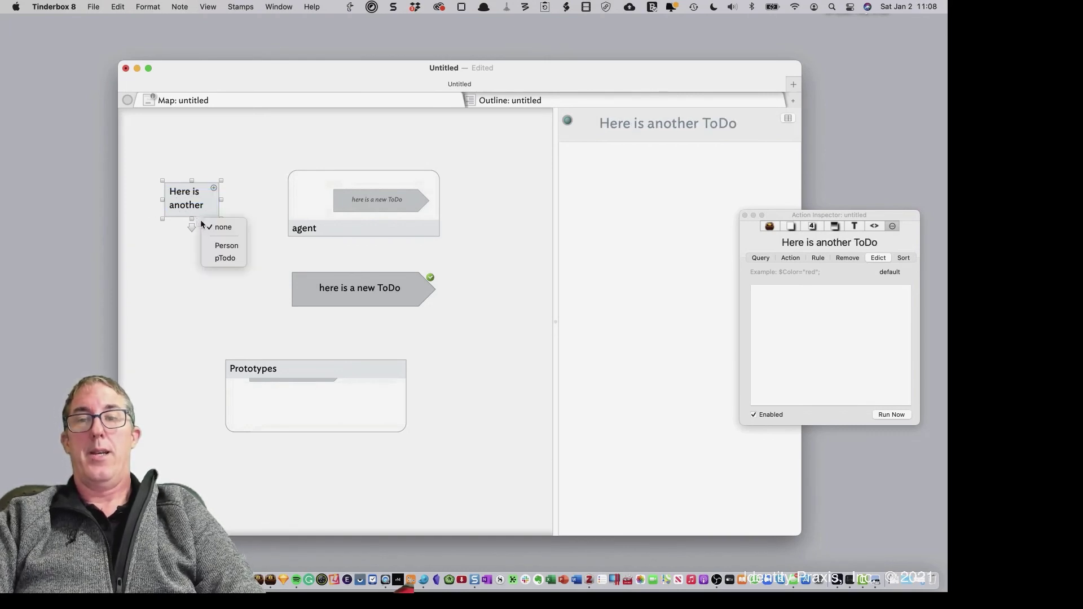
{"action": "left_click", "coordinate": [226, 260]}
Check the new note and drag it beside the agent on the map
{"action": "left_click", "coordinate": [667, 166]}
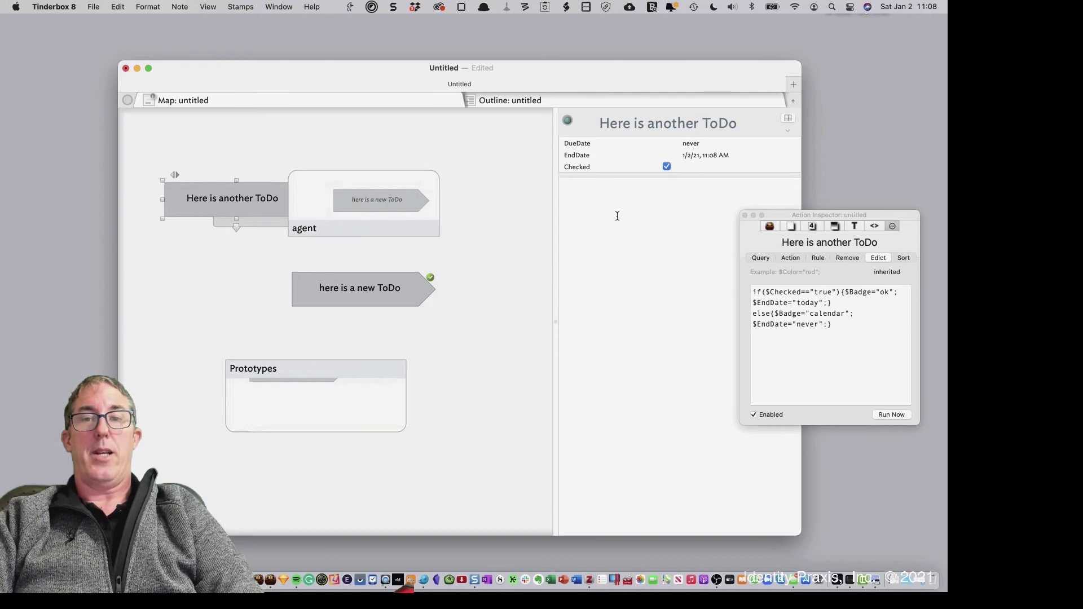
{"action": "left_click", "coordinate": [508, 334]}
{"action": "left_click_drag", "start_coordinate": [231, 203], "coordinate": [203, 236]}
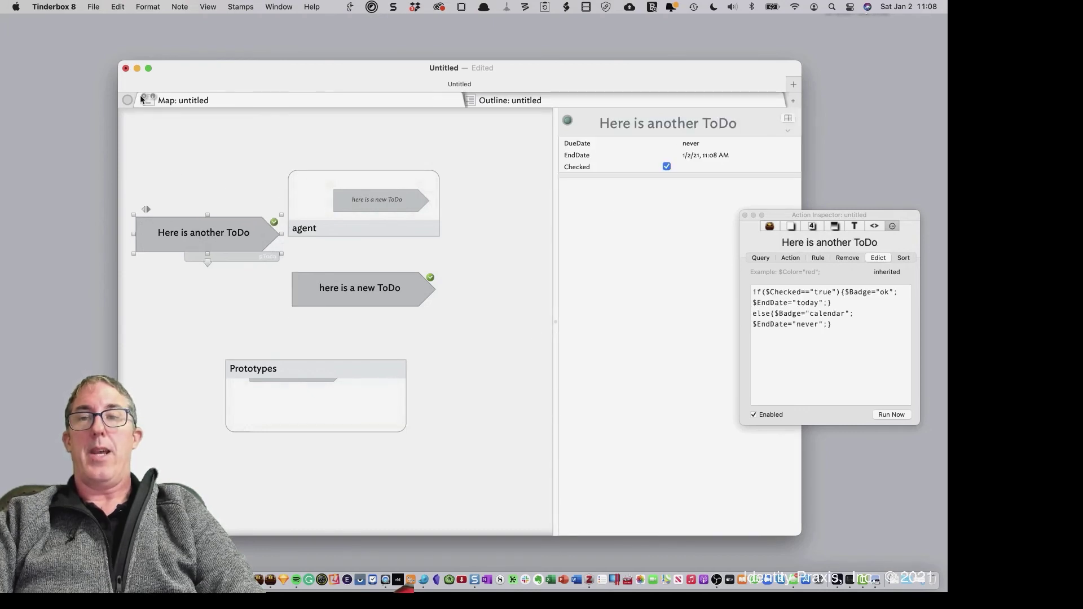
Update agents and look inside the agent at its collected to-dos
{"action": "left_click", "coordinate": [92, 7]}
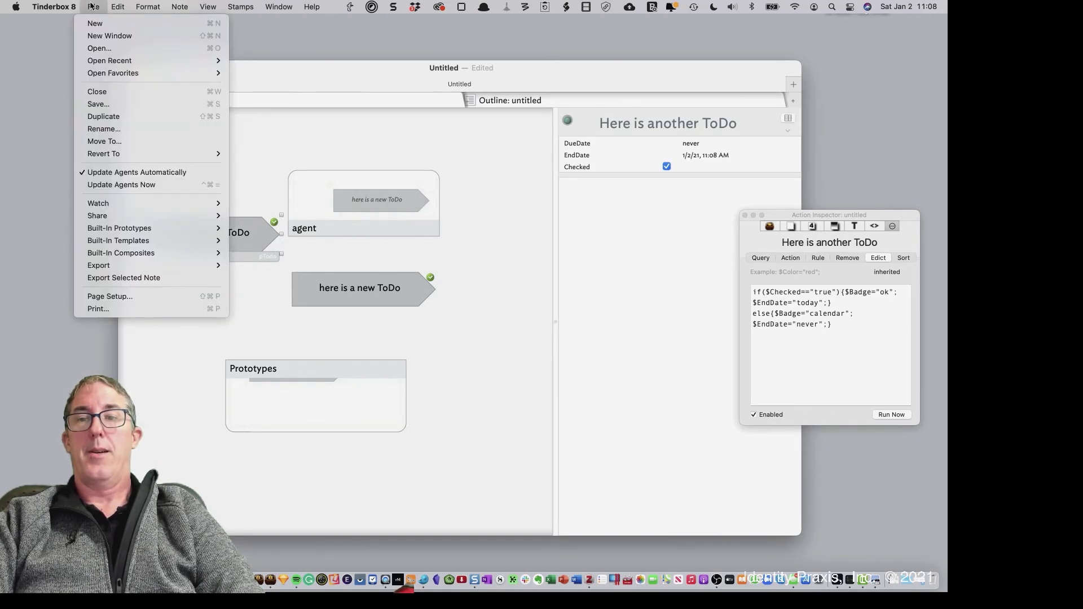
{"action": "left_click", "coordinate": [102, 183]}
{"action": "double_click", "coordinate": [326, 197]}
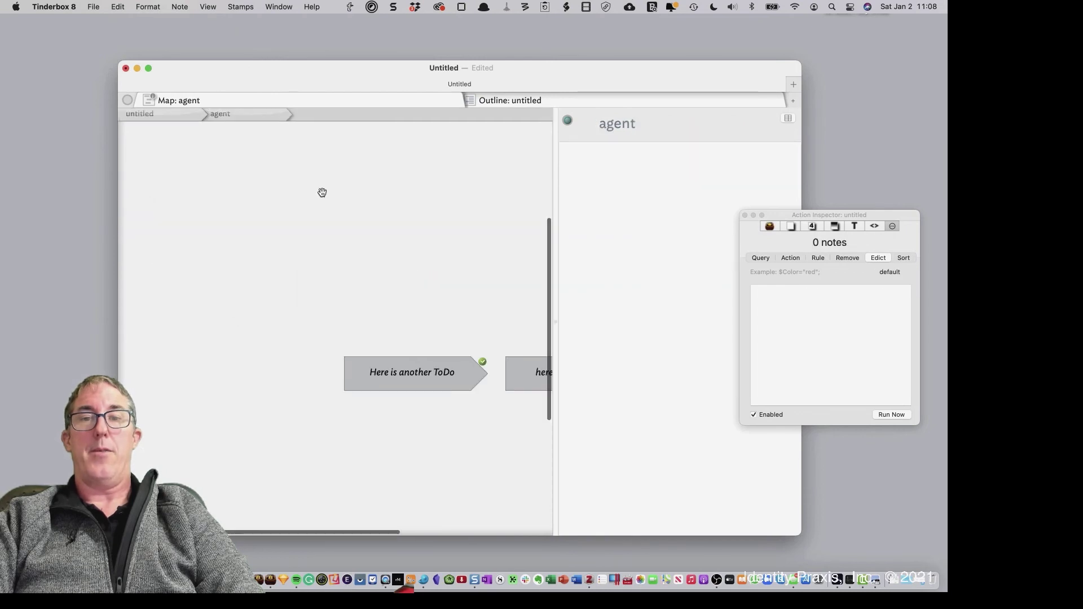
{"action": "left_click", "coordinate": [451, 278]}
{"action": "left_click_drag", "start_coordinate": [453, 280], "coordinate": [317, 351]}
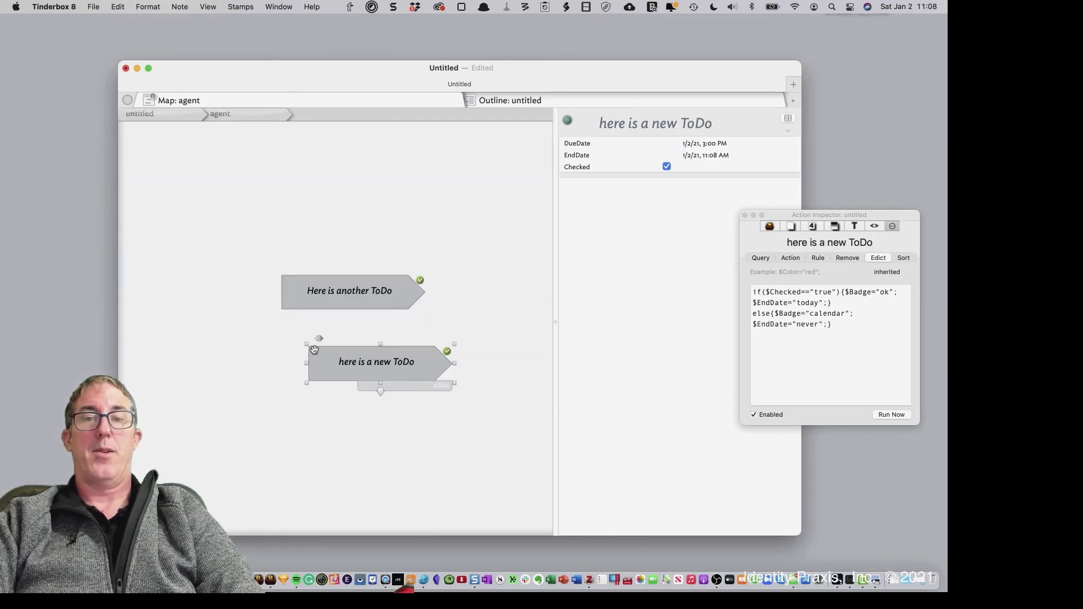
{"action": "key", "text": "super+z"}
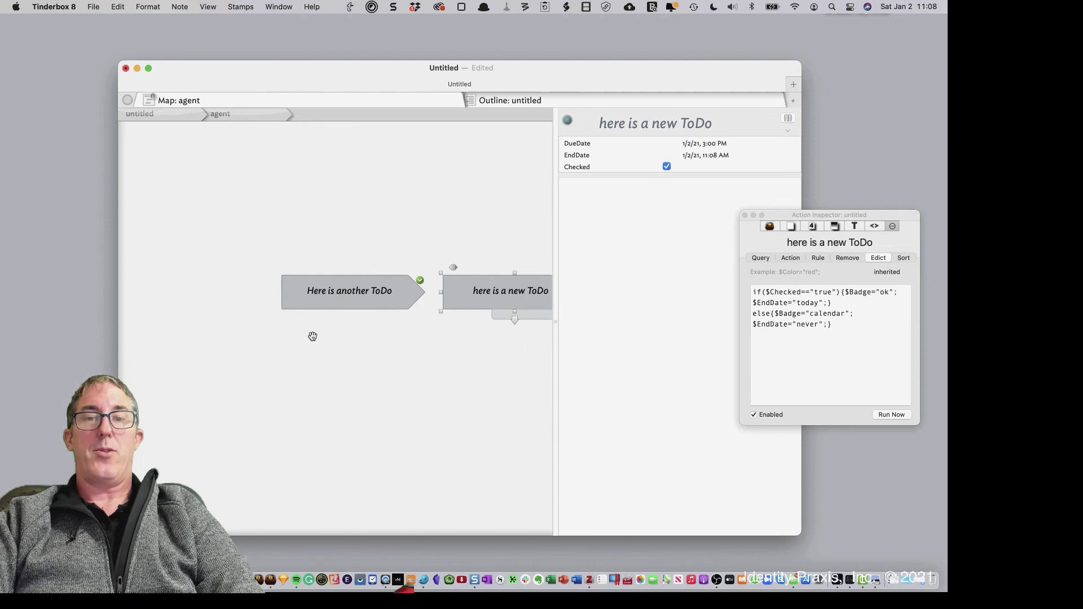
{"action": "scroll", "coordinate": [310, 336], "scroll_direction": "right", "scroll_amount": 3}
{"action": "scroll", "coordinate": [310, 336], "scroll_direction": "down", "scroll_amount": 1}
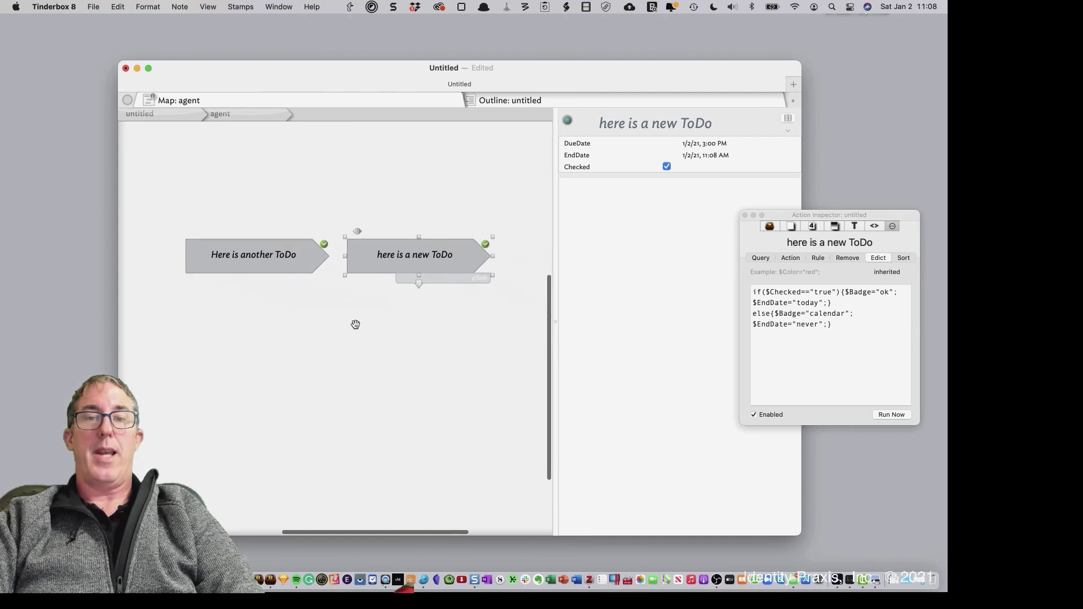
{"action": "left_click", "coordinate": [172, 108]}
{"action": "scroll", "coordinate": [370, 283], "scroll_direction": "up", "scroll_amount": 4}
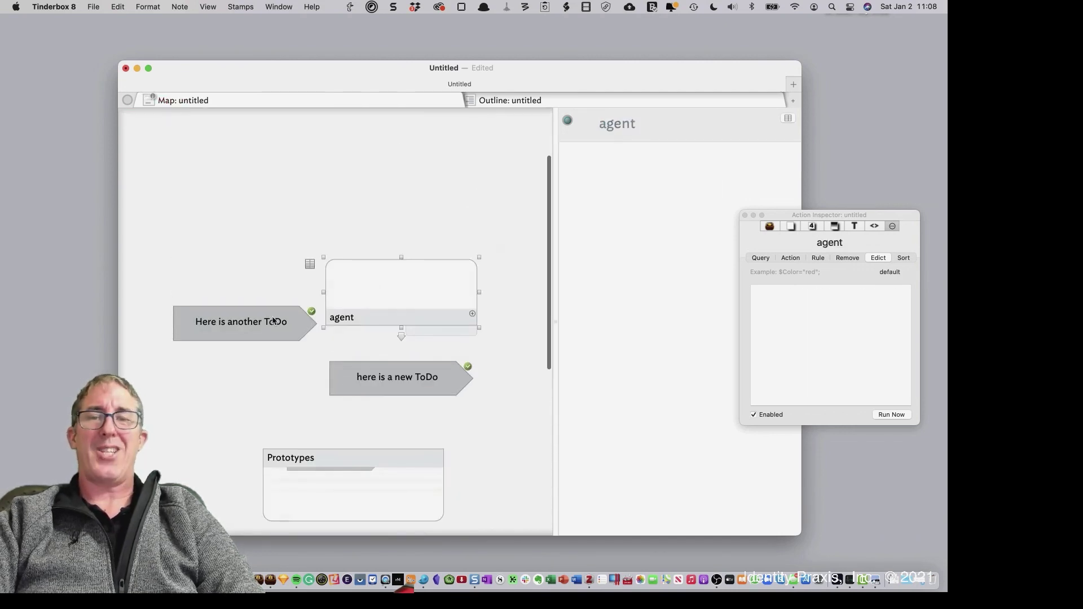
Uncheck Here is another ToDo, update agents, and confirm it dropped out of the agent
{"action": "left_click", "coordinate": [254, 318]}
{"action": "left_click", "coordinate": [667, 167]}
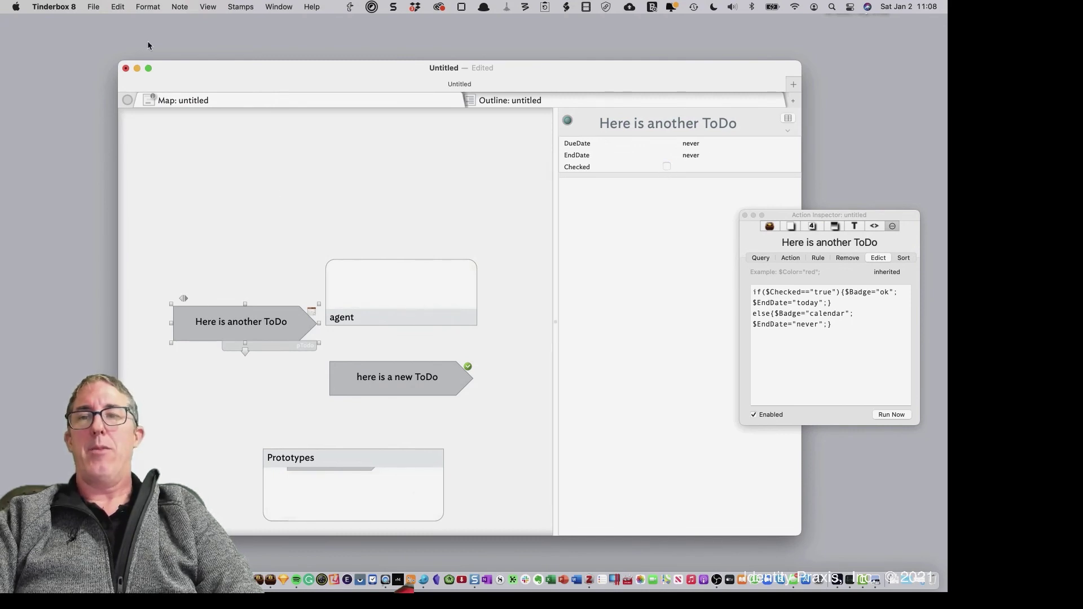
{"action": "left_click", "coordinate": [93, 5]}
{"action": "left_click", "coordinate": [140, 185]}
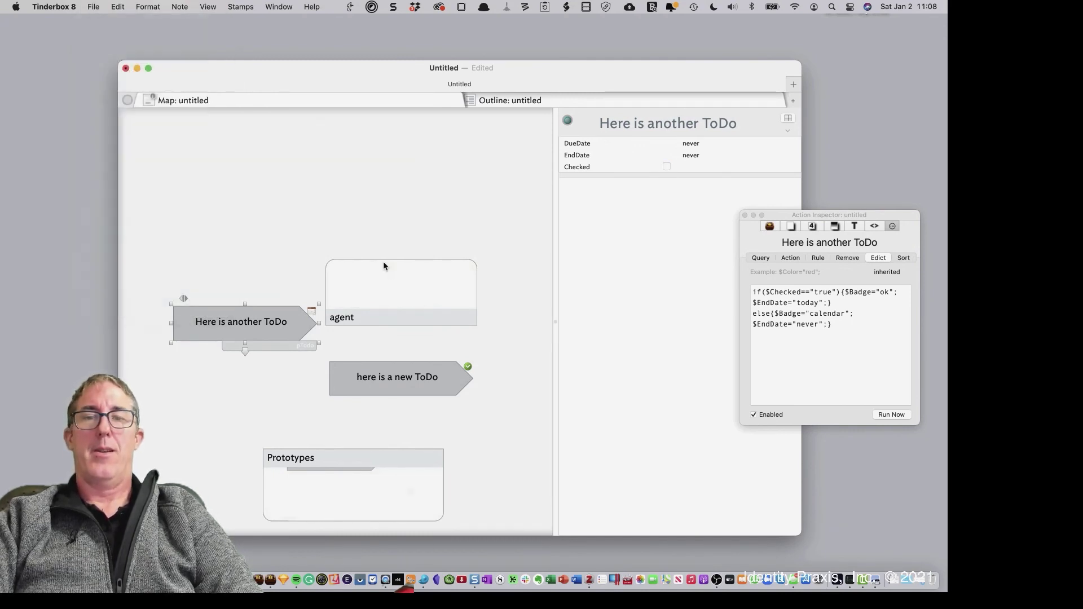
{"action": "left_click", "coordinate": [361, 285]}
{"action": "double_click", "coordinate": [361, 286]}
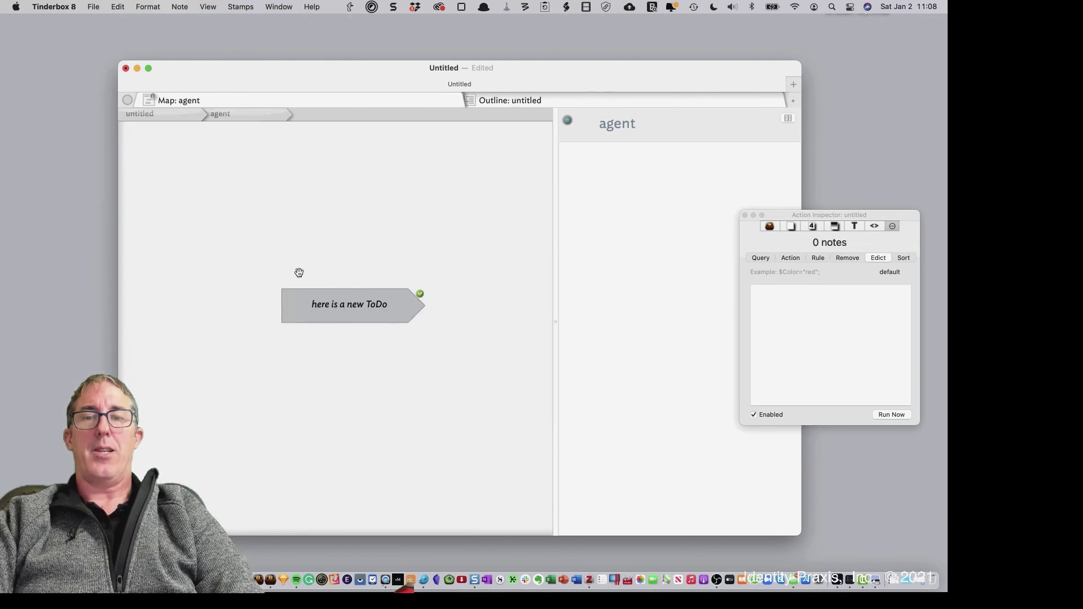
{"action": "left_click", "coordinate": [184, 117]}
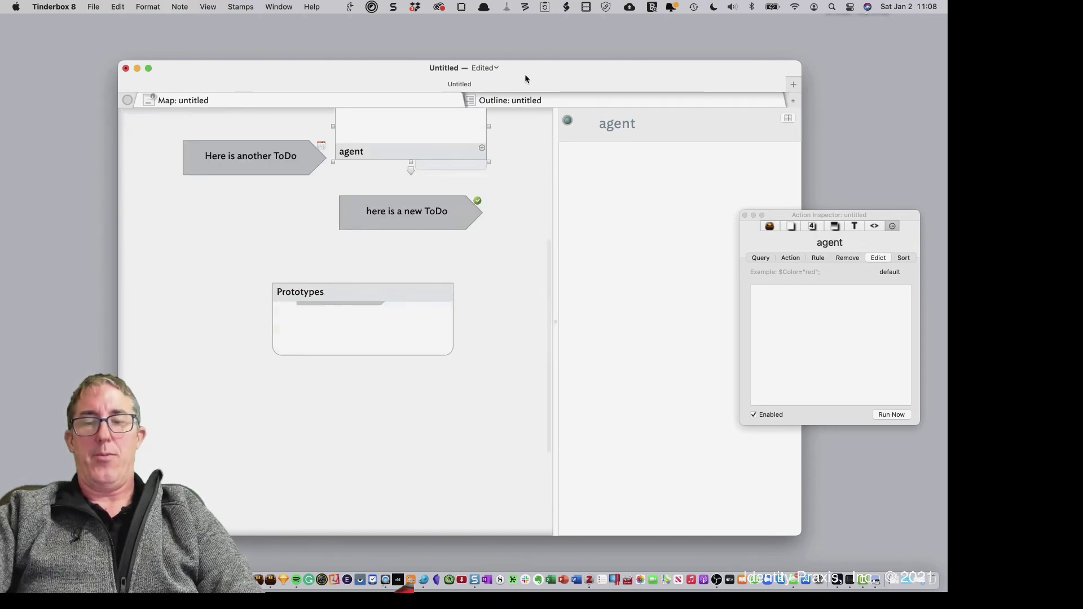
Switch the document to Outline view and select Here is another ToDo
{"action": "key", "text": "super+alt+t"}
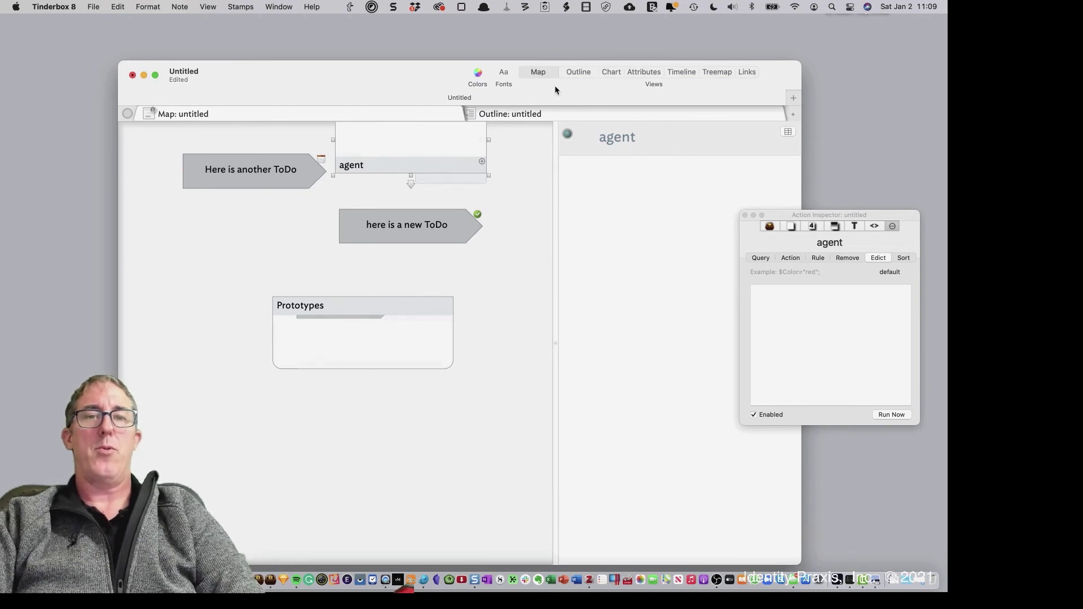
{"action": "left_click", "coordinate": [579, 72]}
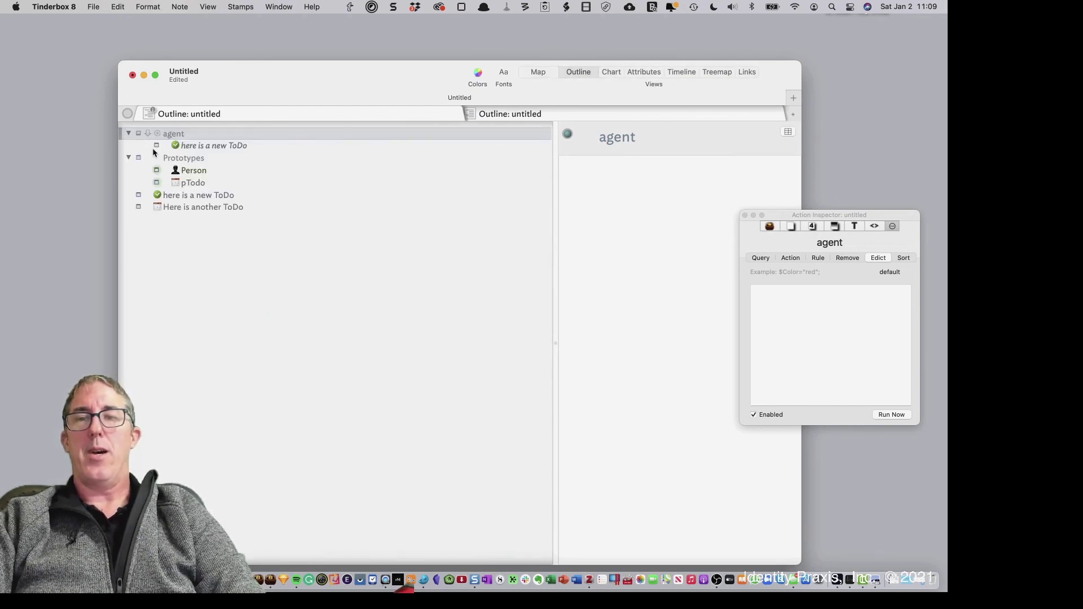
{"action": "left_click", "coordinate": [178, 209]}
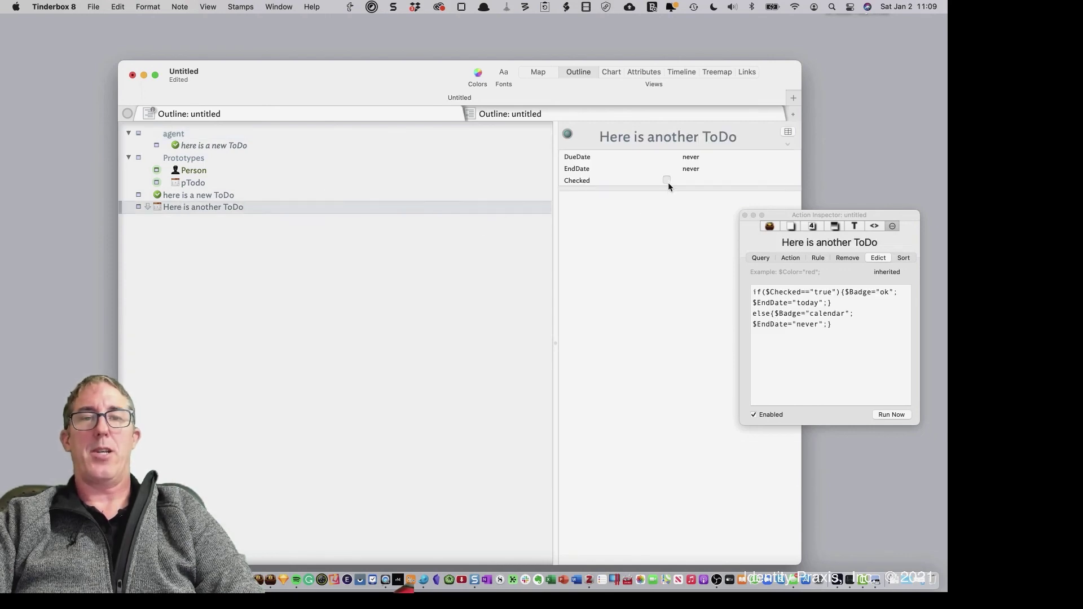
Re-check Here is another ToDo and update agents so both to-dos are collected
{"action": "left_click", "coordinate": [667, 181]}
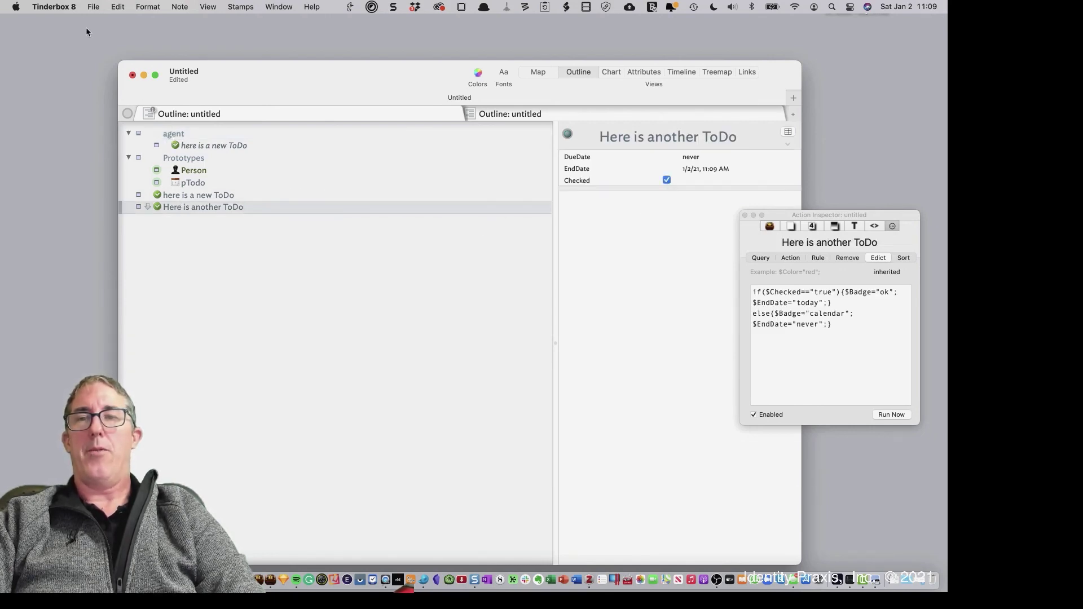
{"action": "left_click", "coordinate": [93, 7]}
{"action": "left_click", "coordinate": [145, 186]}
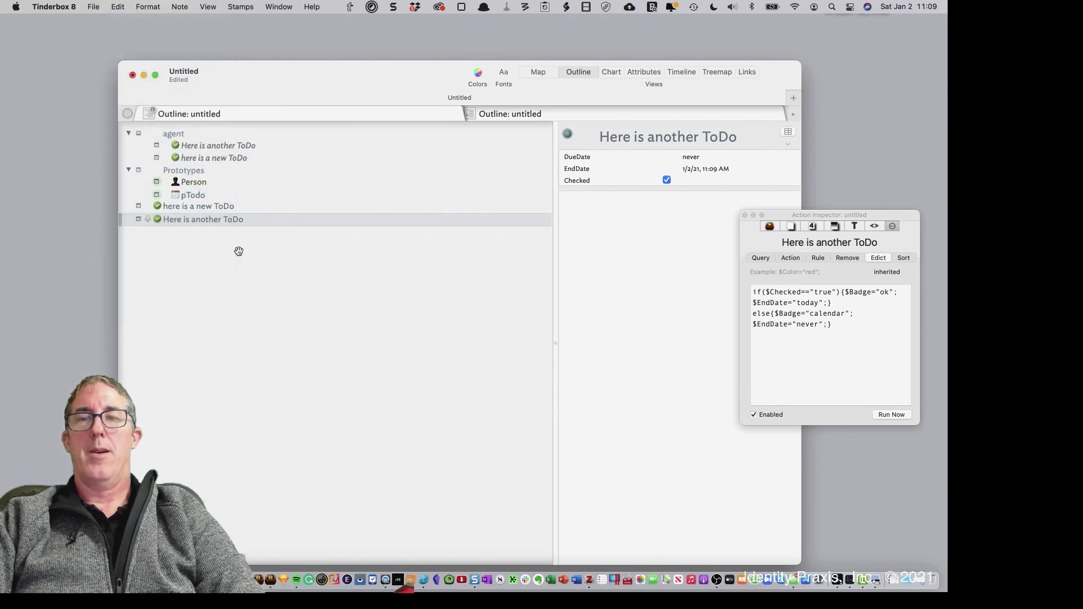